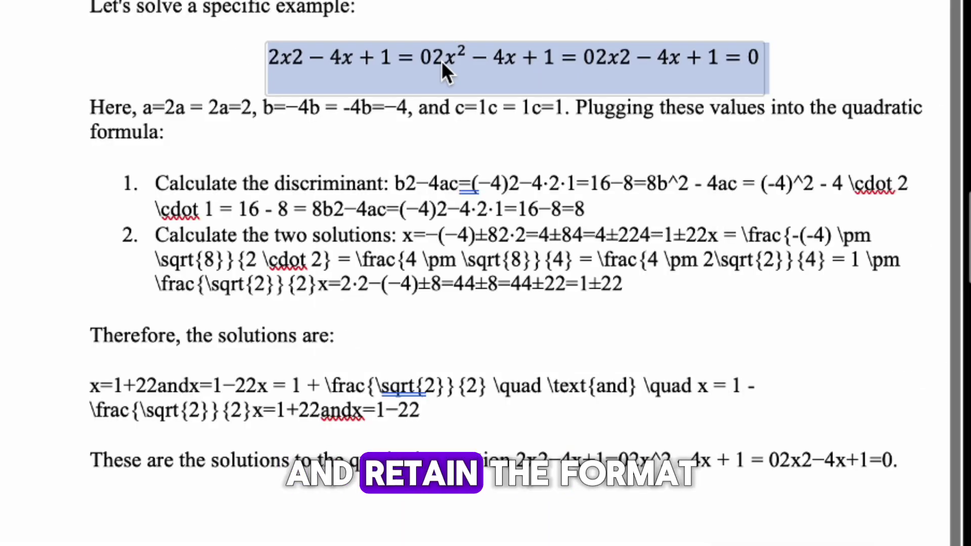
Convert the raw expression after "Calculate the discriminant:" into an equation in Professional format.
{"action": "left_click", "coordinate": [594, 237]}
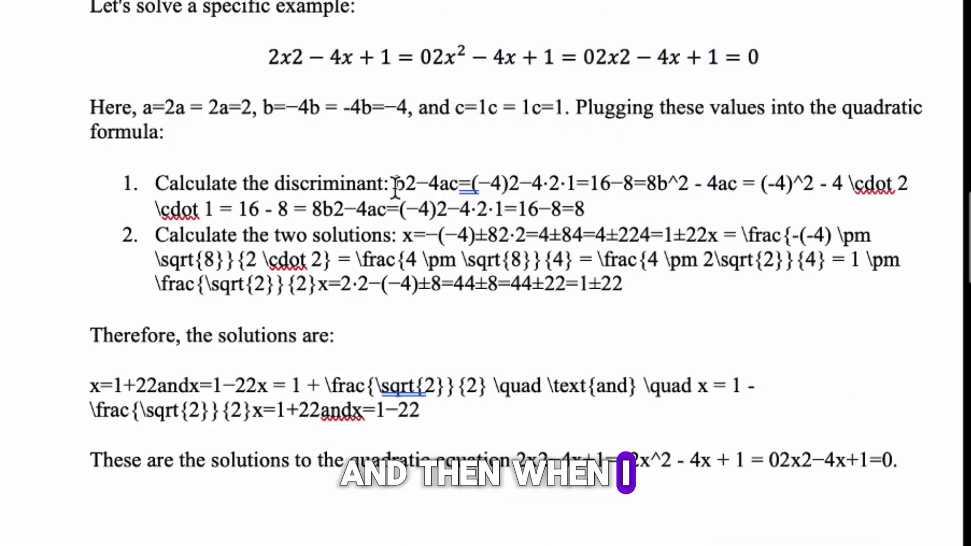
{"action": "left_click_drag", "start_coordinate": [396, 188], "coordinate": [618, 189]}
{"action": "right_click", "coordinate": [661, 201]}
{"action": "left_click", "coordinate": [774, 332]}
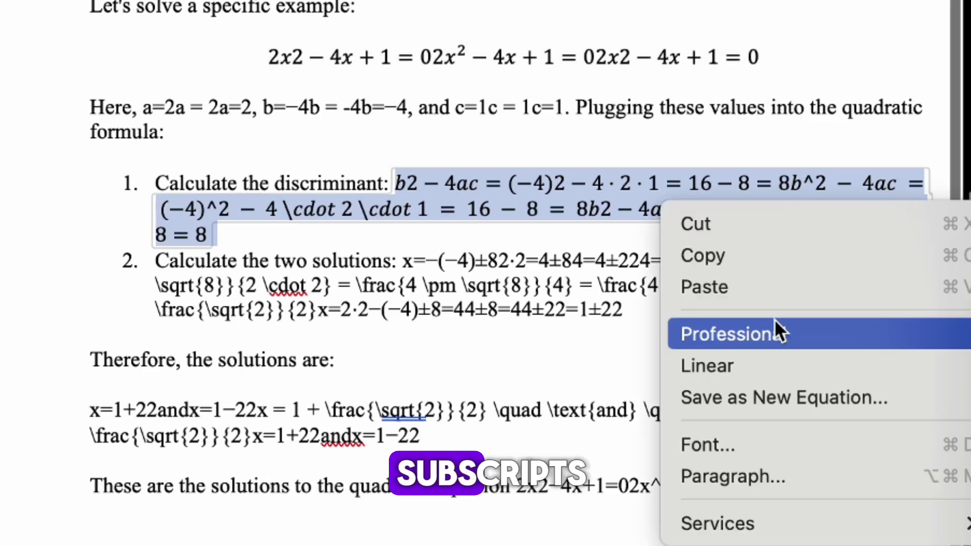
{"action": "left_click", "coordinate": [775, 331]}
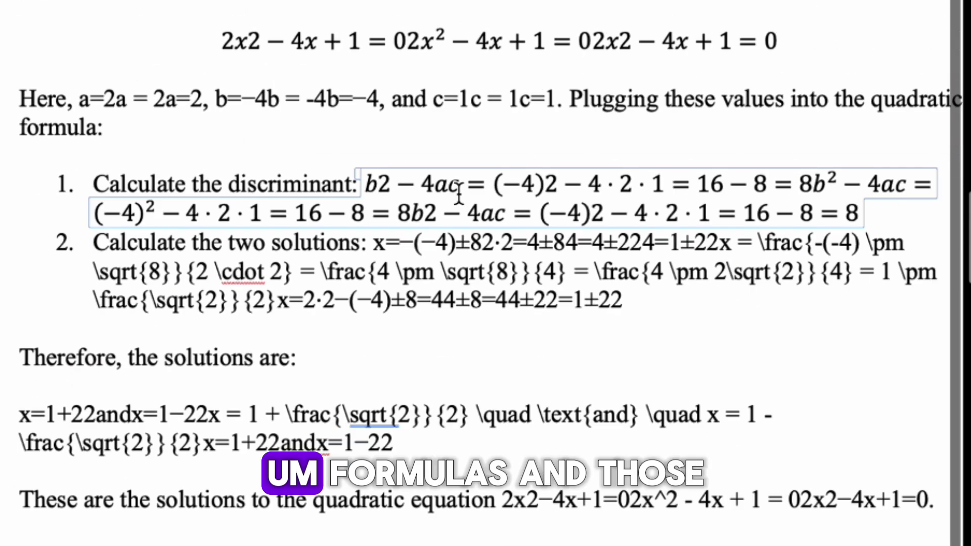
Trim the discriminant equation to b² − 4ac = (−4)² − 4·2·1 = 16 − 8, removing the duplicated text at its start and end.
{"action": "left_click", "coordinate": [700, 185]}
{"action": "key", "text": "shift+Home"}
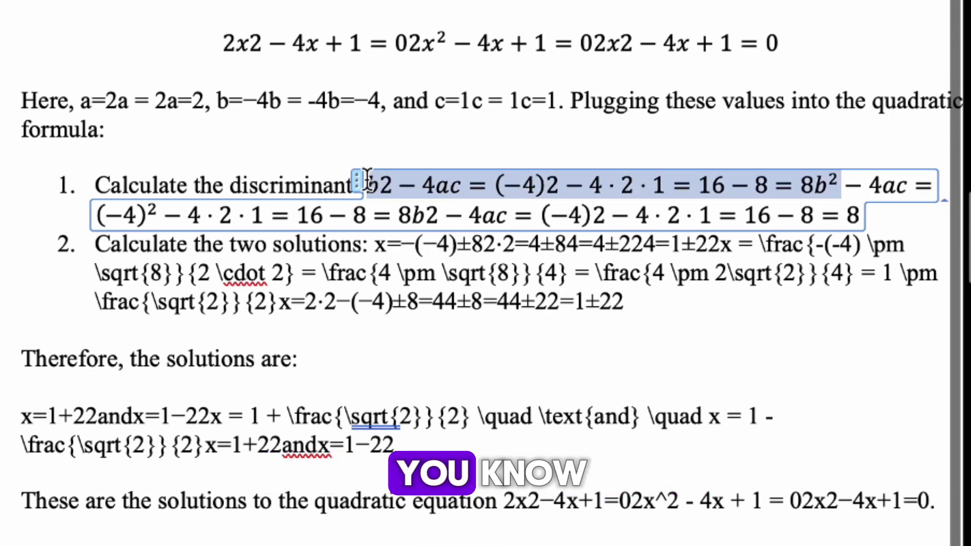
{"action": "key", "text": "BackSpace"}
{"action": "key", "text": "shift+End"}
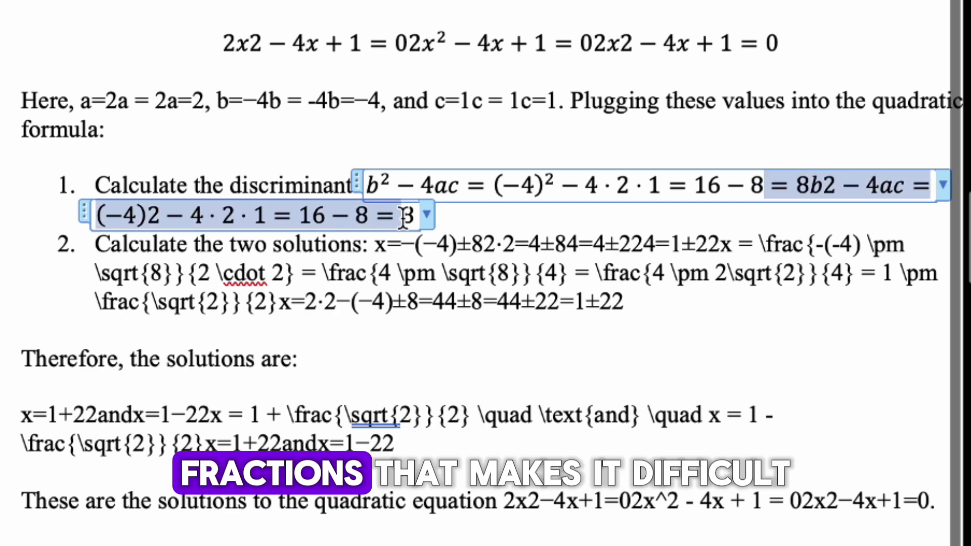
{"action": "key", "text": "Return"}
Convert the raw expression after "Calculate the two solutions:" into an equation in Professional format and select its redundant opening part.
{"action": "left_click_drag", "start_coordinate": [374, 246], "coordinate": [629, 294]}
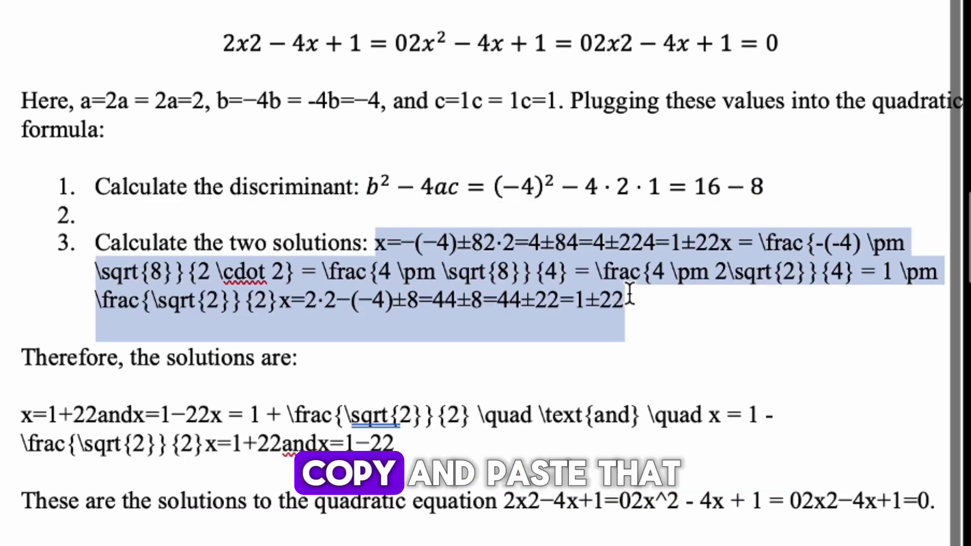
{"action": "key", "text": "ctrl+equal"}
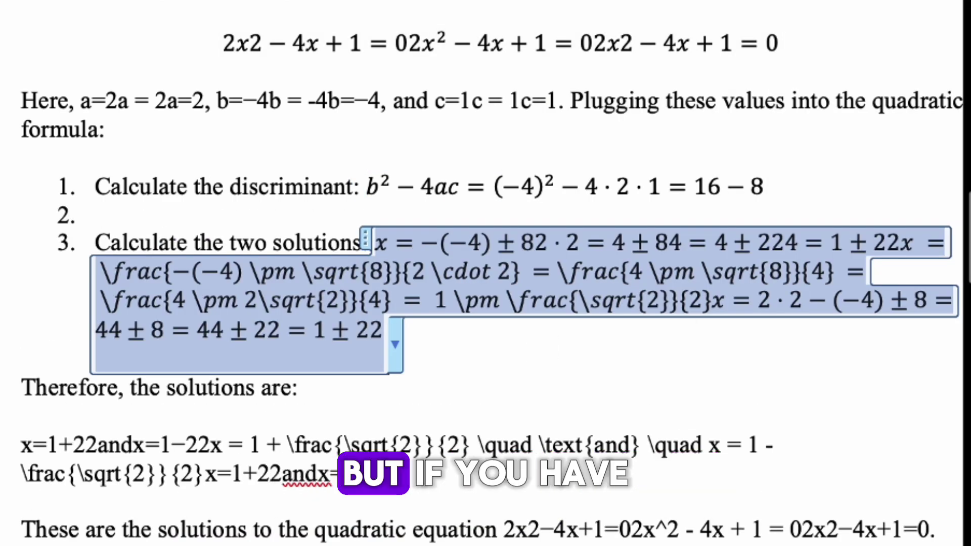
{"action": "right_click", "coordinate": [627, 281]}
{"action": "left_click", "coordinate": [716, 423]}
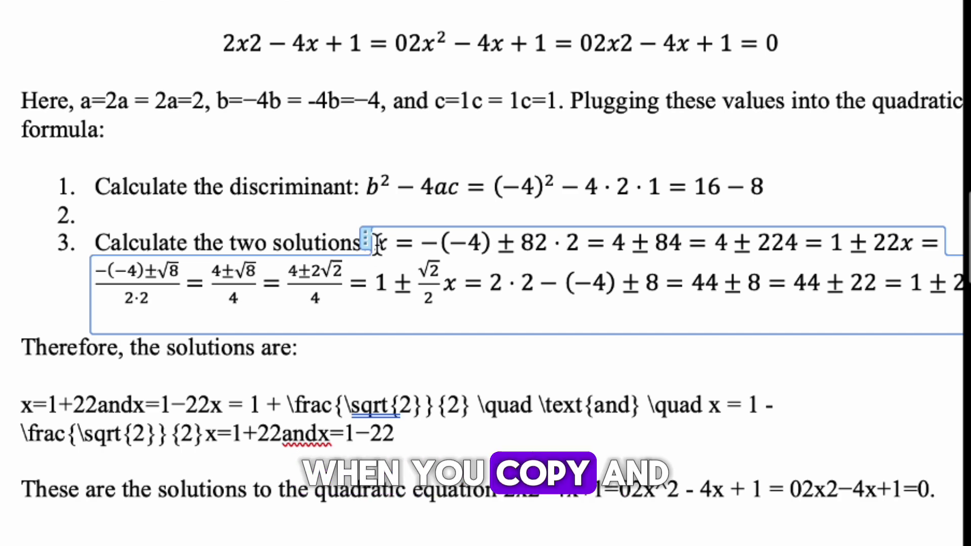
{"action": "left_click_drag", "start_coordinate": [375, 245], "coordinate": [782, 228]}
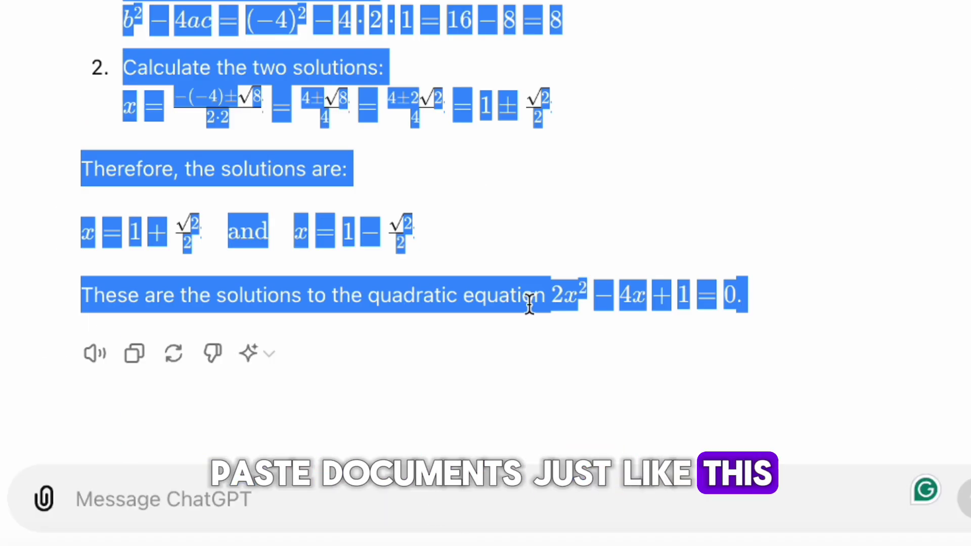
Switch to ChatGPT and copy the selected quadratic equation answer.
{"action": "right_click", "coordinate": [529, 304]}
{"action": "left_click", "coordinate": [620, 180]}
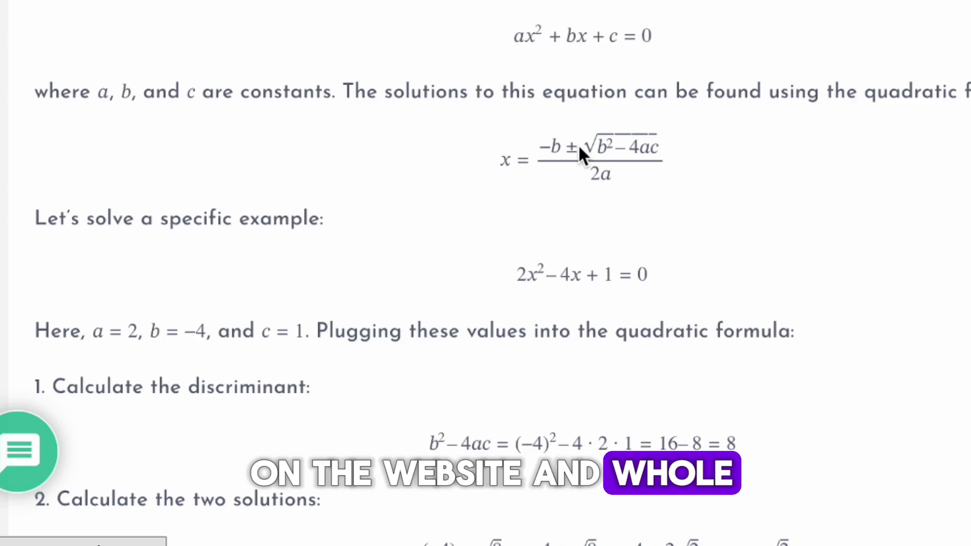
Examine how the quadratic formula, worked example and solutions are rendered on the published web page.
{"action": "scroll", "coordinate": [579, 149], "scroll_direction": "up", "scroll_amount": 3}
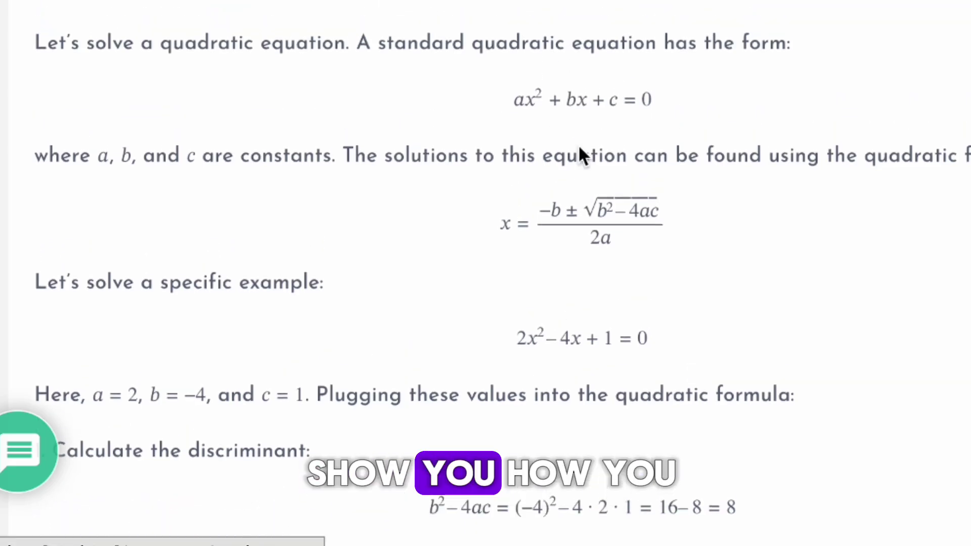
{"action": "scroll", "coordinate": [579, 147], "scroll_direction": "up", "scroll_amount": 1}
{"action": "scroll", "coordinate": [580, 151], "scroll_direction": "down", "scroll_amount": 4}
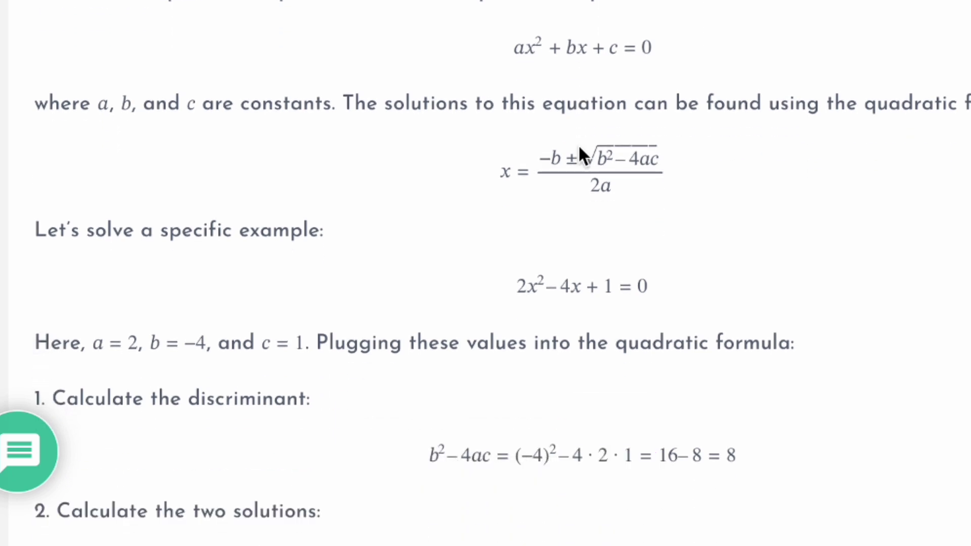
{"action": "scroll", "coordinate": [579, 148], "scroll_direction": "down", "scroll_amount": 1}
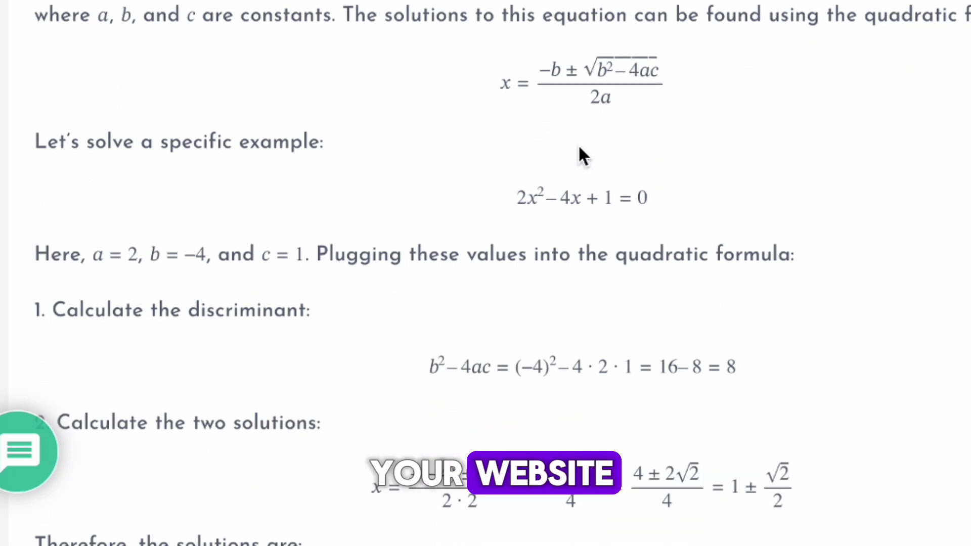
{"action": "scroll", "coordinate": [581, 154], "scroll_direction": "down", "scroll_amount": 1}
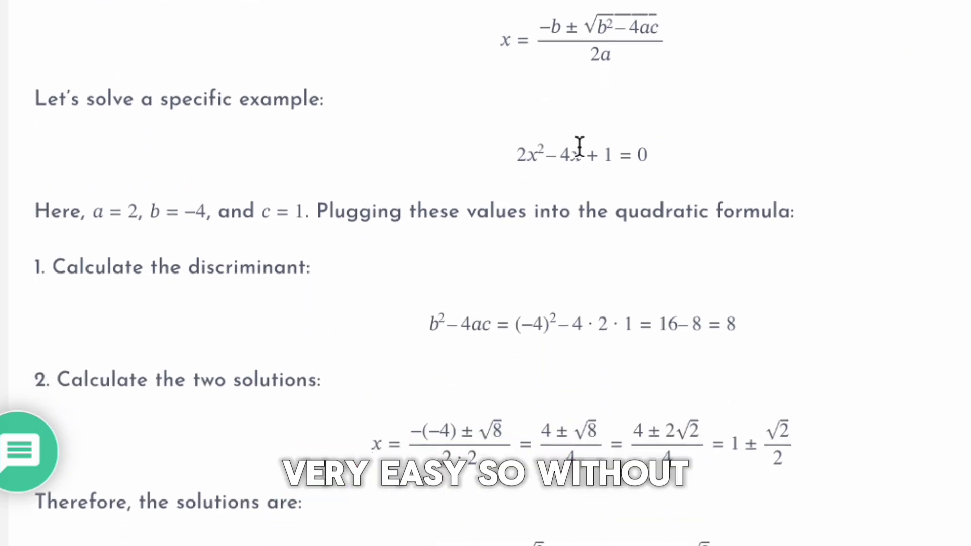
{"action": "scroll", "coordinate": [580, 148], "scroll_direction": "down", "scroll_amount": 3}
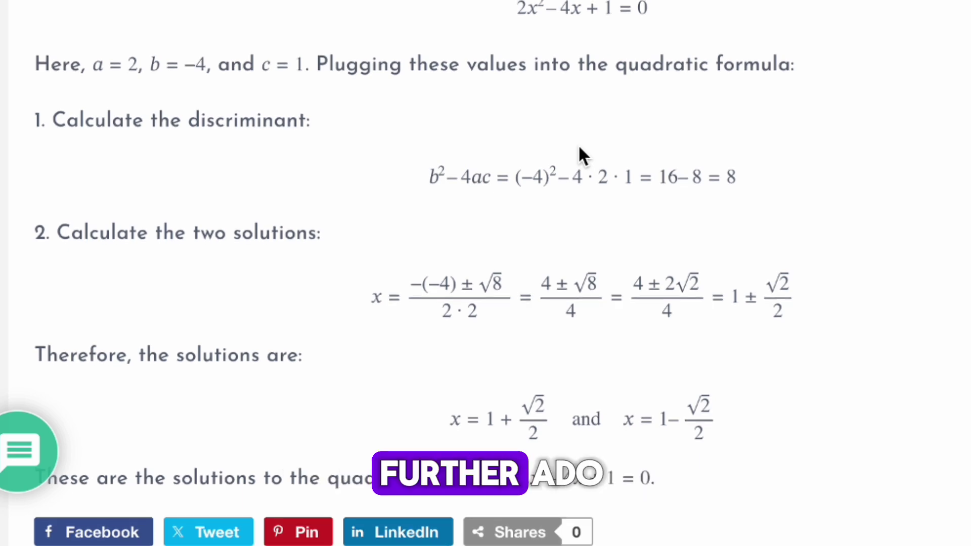
{"action": "scroll", "coordinate": [580, 148], "scroll_direction": "down", "scroll_amount": 1}
{"action": "scroll", "coordinate": [580, 148], "scroll_direction": "up", "scroll_amount": 5}
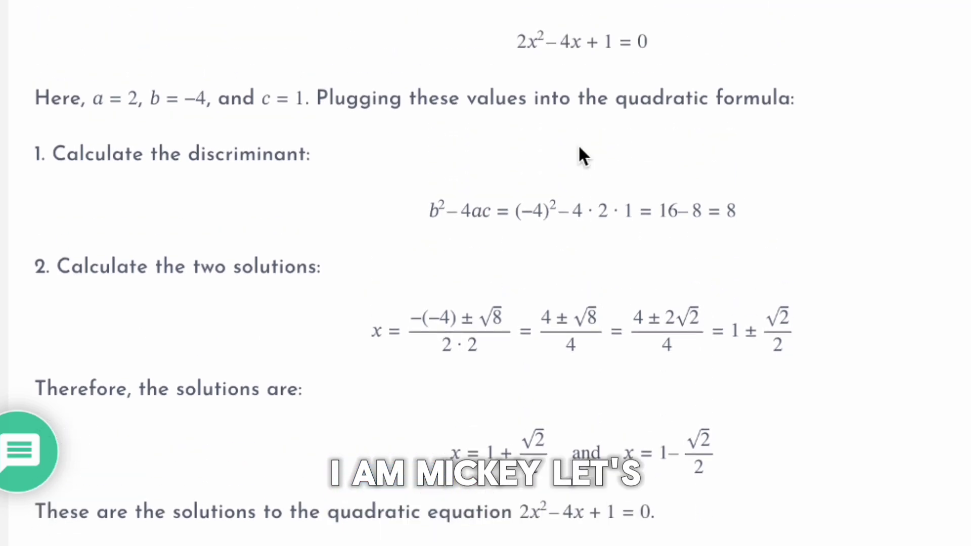
{"action": "scroll", "coordinate": [580, 148], "scroll_direction": "down", "scroll_amount": 3}
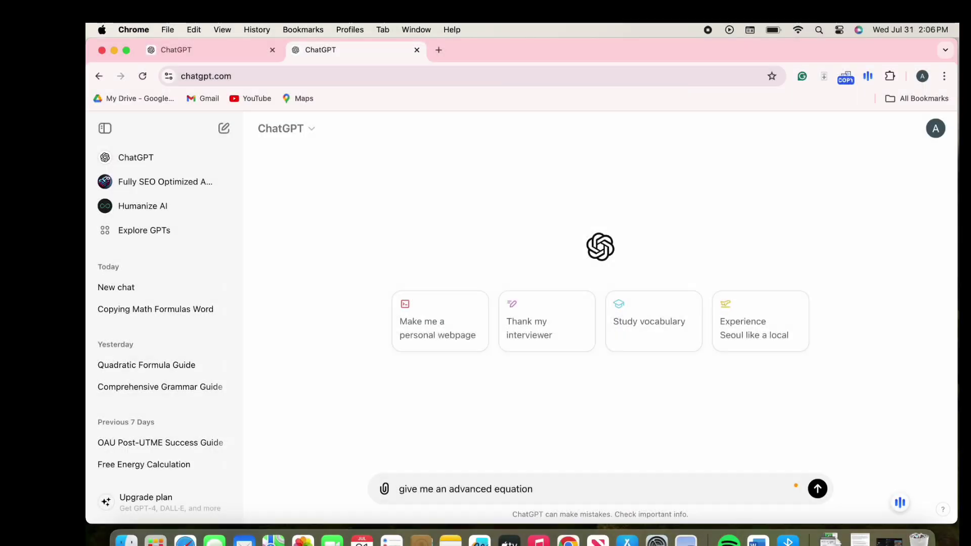
Send ChatGPT the prompt "give me an advanced equation", followed by the prompt "solve some quadratic equatic".
{"action": "key", "text": "Return"}
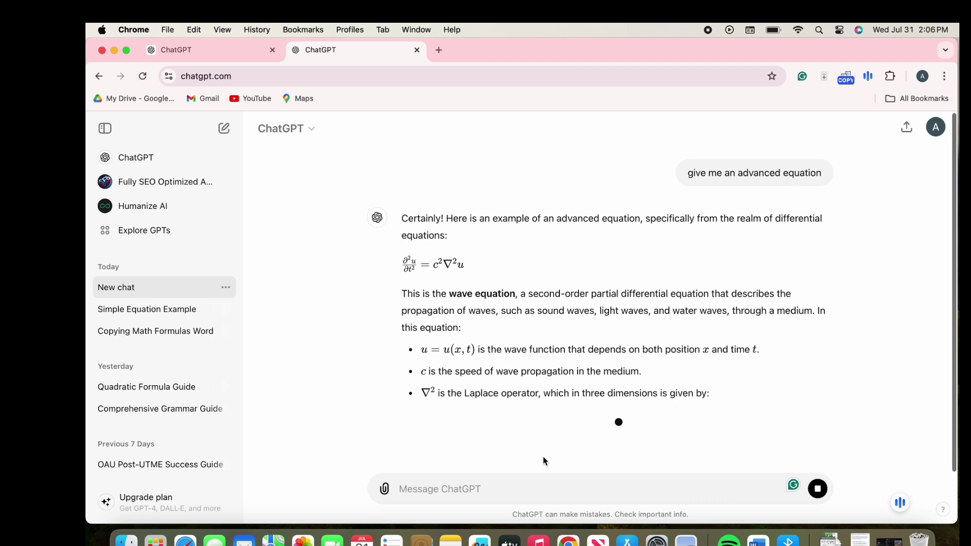
{"action": "left_click", "coordinate": [515, 493]}
{"action": "type", "text": "sol"}
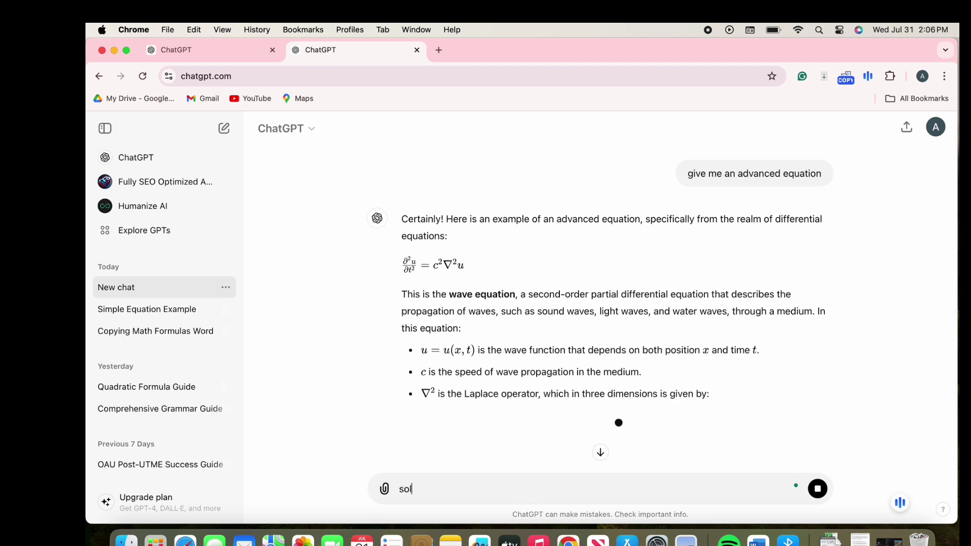
{"action": "type", "text": "ve"}
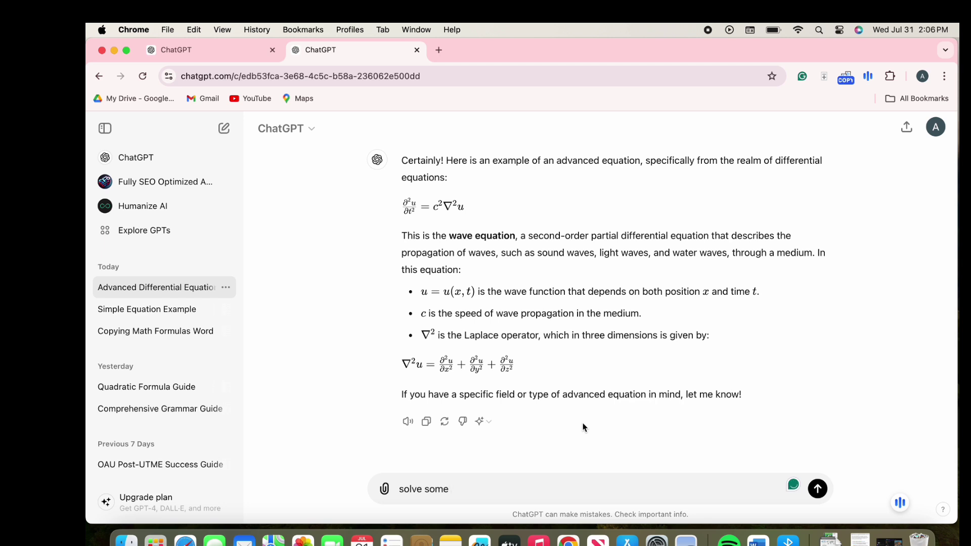
{"action": "type", "text": "some quadratic equati"}
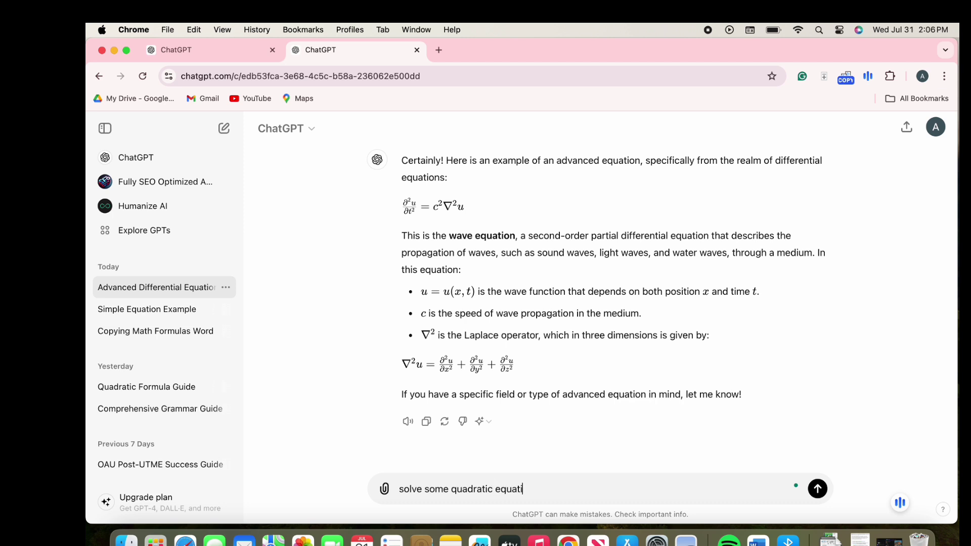
{"action": "type", "text": "c"}
{"action": "key", "text": "Return"}
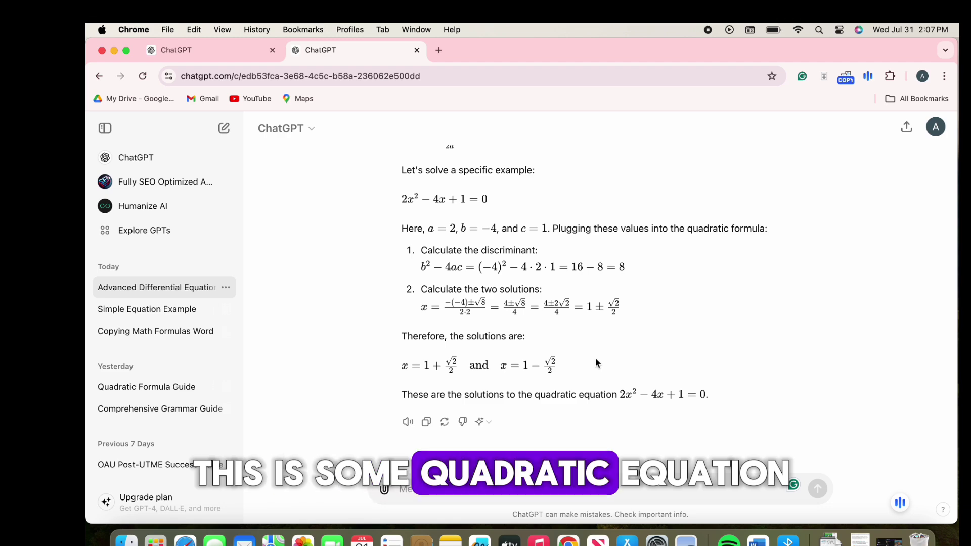
Copy the whole quadratic equation answer, from "Sure, let's solve a quadratic equation" through its closing sentence.
{"action": "scroll", "coordinate": [596, 358], "scroll_direction": "up", "scroll_amount": 5}
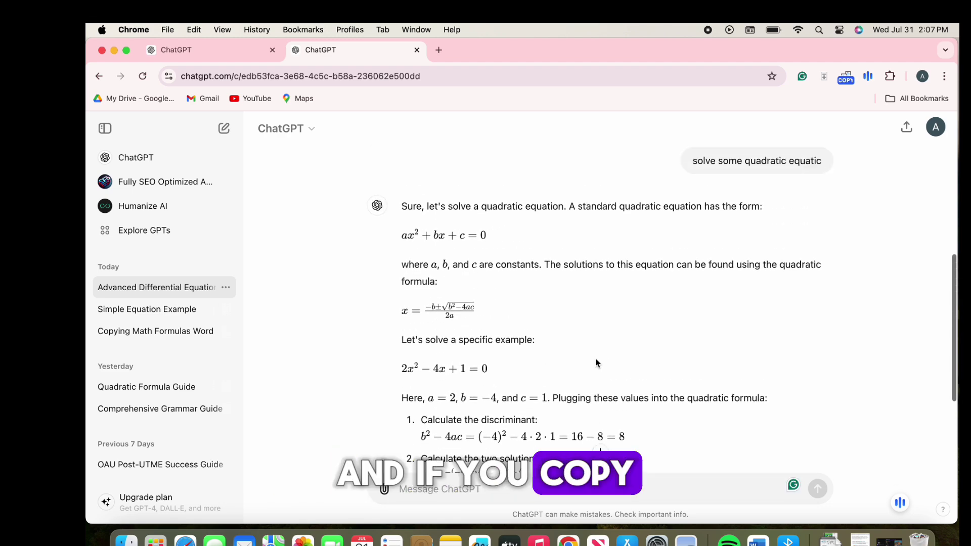
{"action": "left_click_drag", "start_coordinate": [401, 207], "coordinate": [724, 399]}
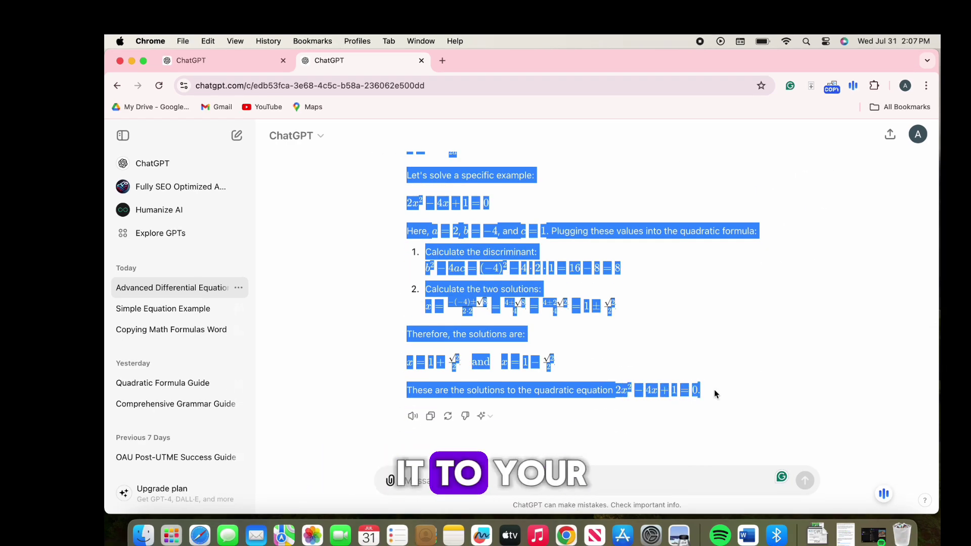
{"action": "right_click", "coordinate": [605, 390]}
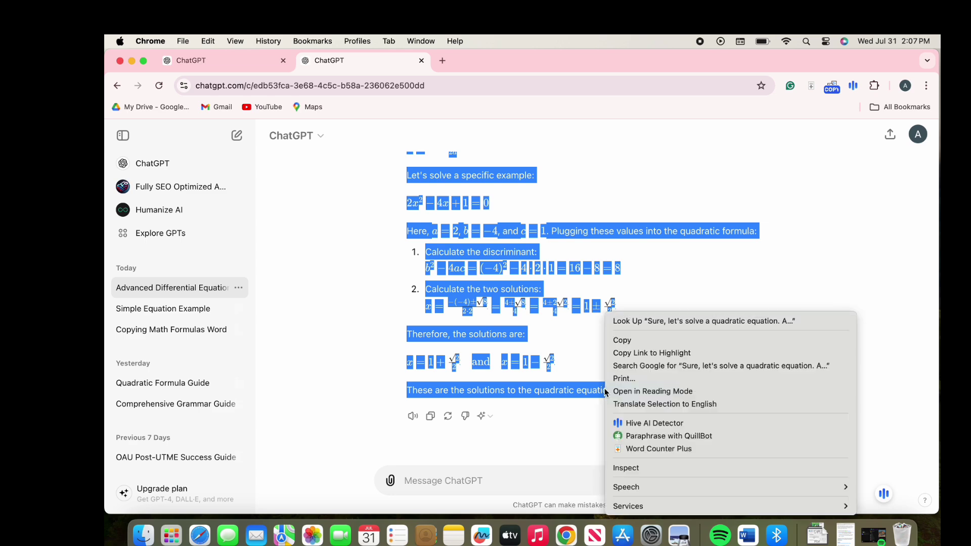
{"action": "left_click", "coordinate": [647, 339]}
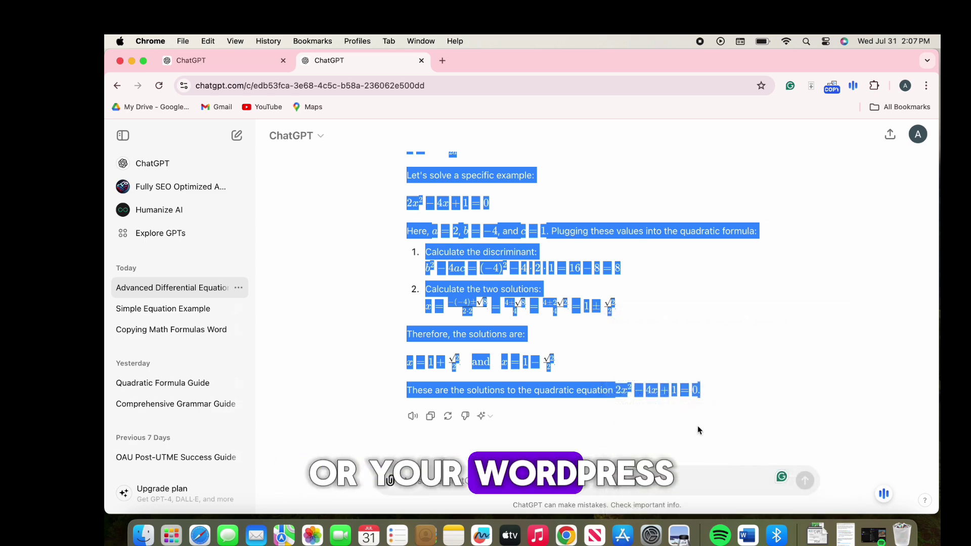
Switch to Word, paste the copied answer into the blank document and check how the formulas came across.
{"action": "left_click", "coordinate": [747, 535]}
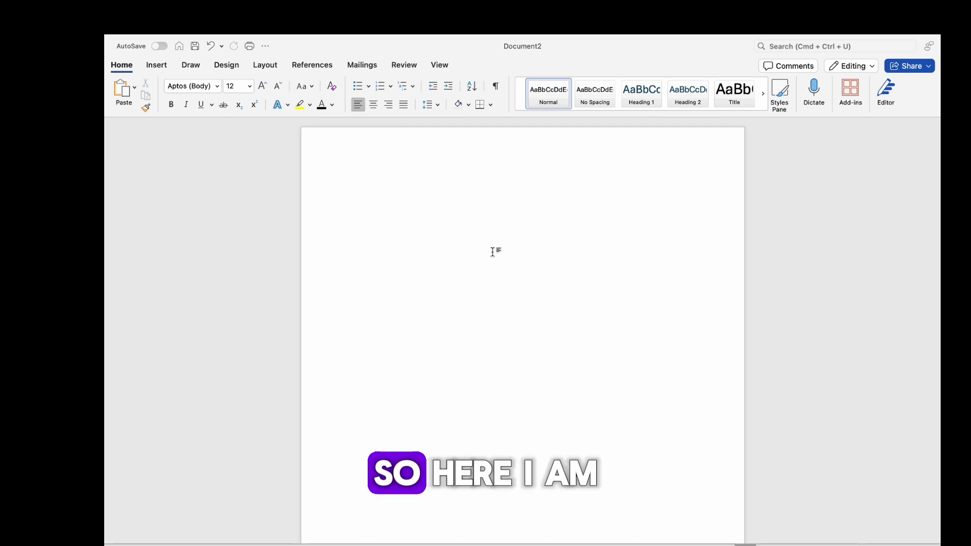
{"action": "key", "text": "super+v"}
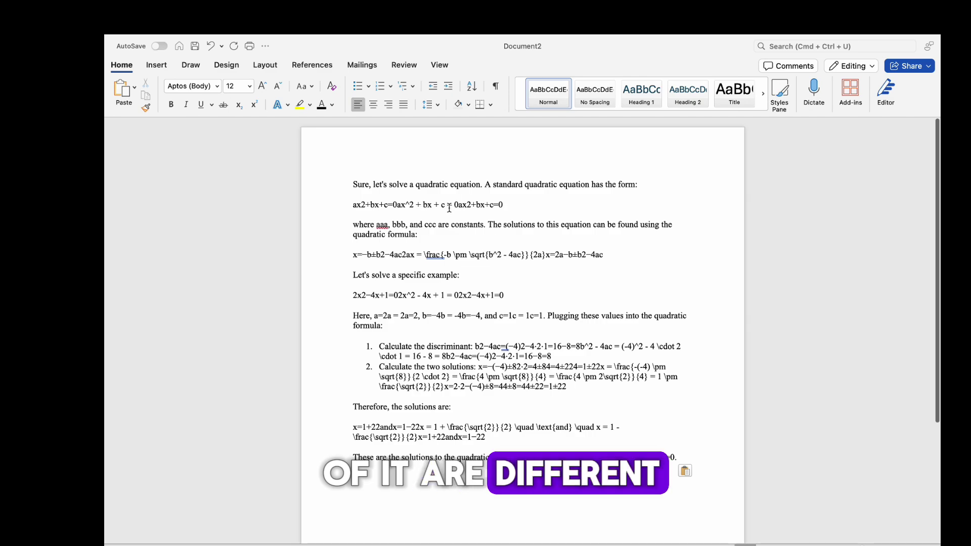
{"action": "scroll", "coordinate": [450, 217], "scroll_direction": "up", "scroll_amount": 3}
{"action": "scroll", "coordinate": [457, 265], "scroll_direction": "down", "scroll_amount": 3}
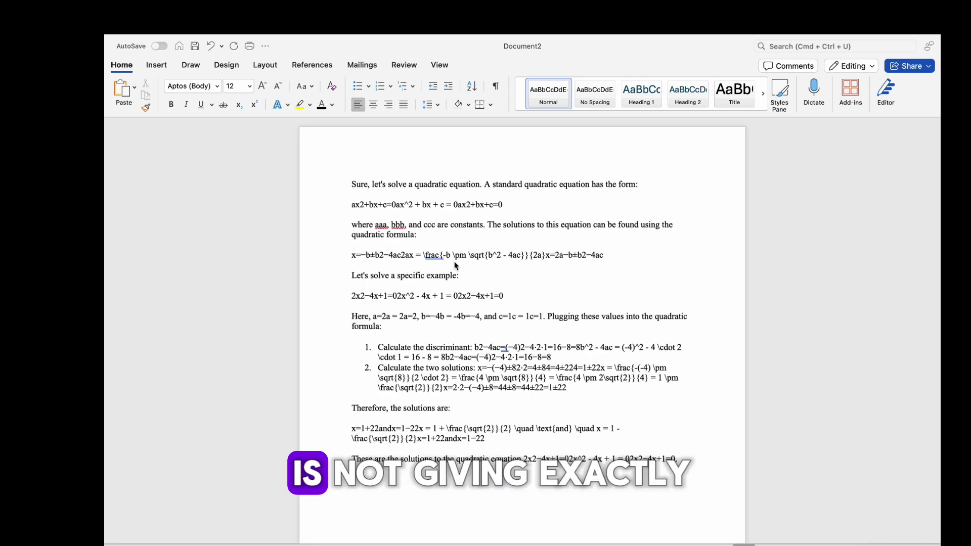
{"action": "scroll", "coordinate": [501, 358], "scroll_direction": "up", "scroll_amount": 3}
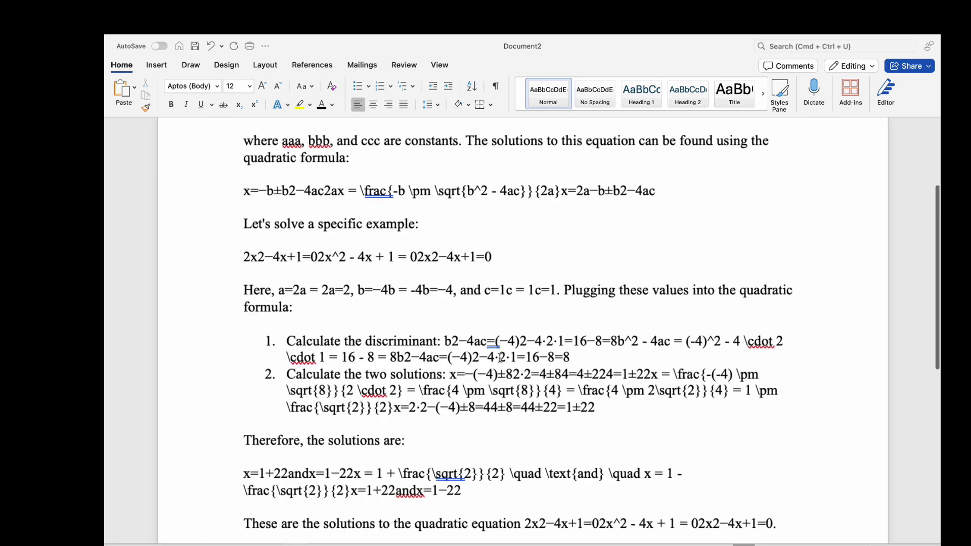
{"action": "scroll", "coordinate": [501, 358], "scroll_direction": "down", "scroll_amount": 3}
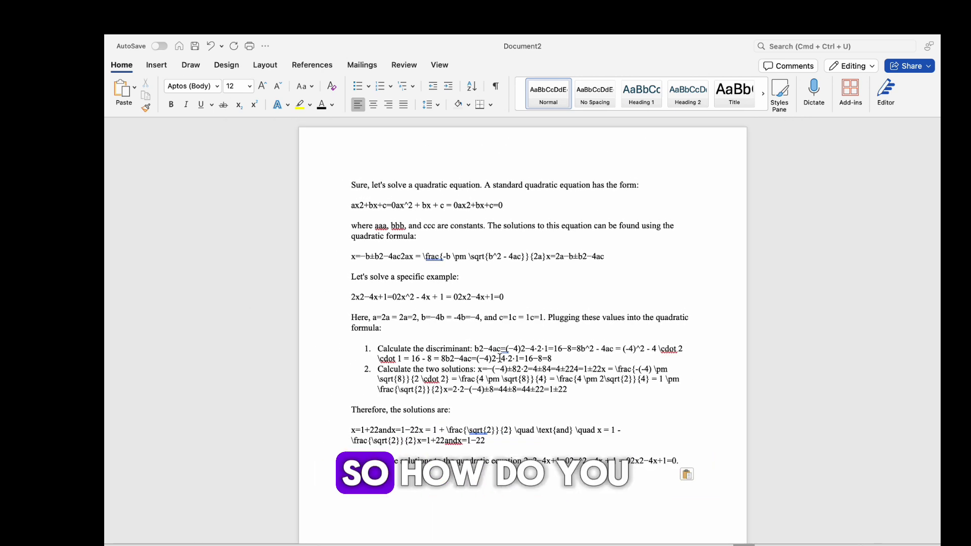
{"action": "mouse_move", "coordinate": [128, 44]}
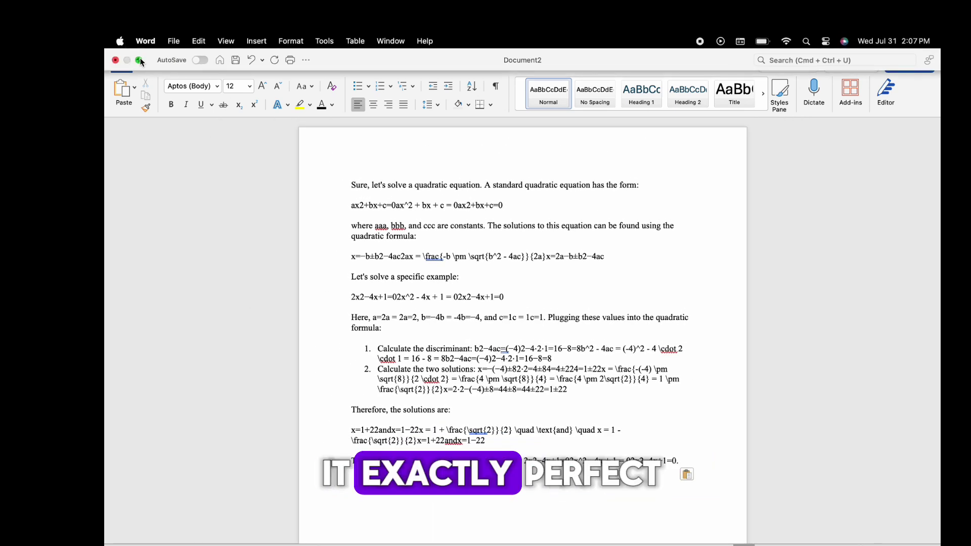
{"action": "mouse_move", "coordinate": [140, 61]}
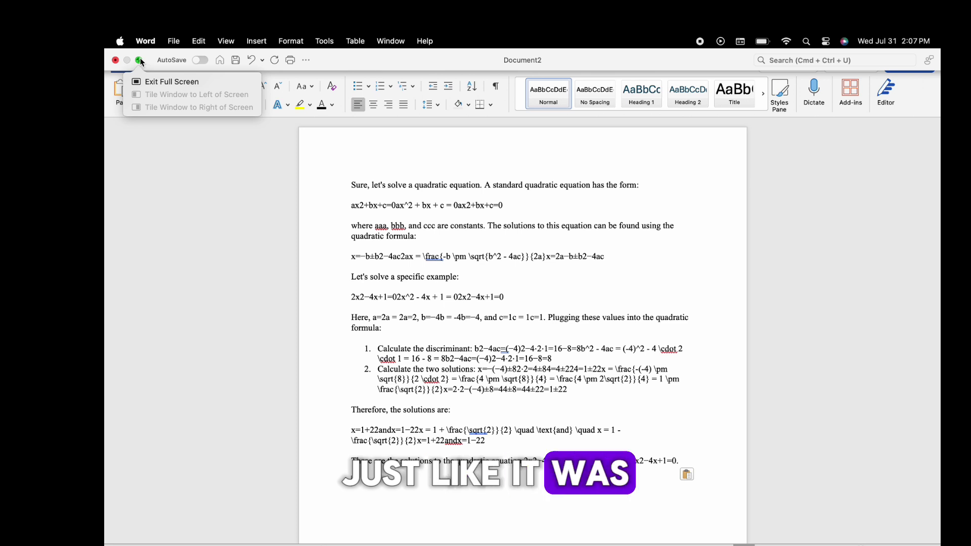
Turn the garbled line under "A standard quadratic equation has the form:" into an equation and display it in Professional format.
{"action": "left_click_drag", "start_coordinate": [512, 205], "coordinate": [342, 204]}
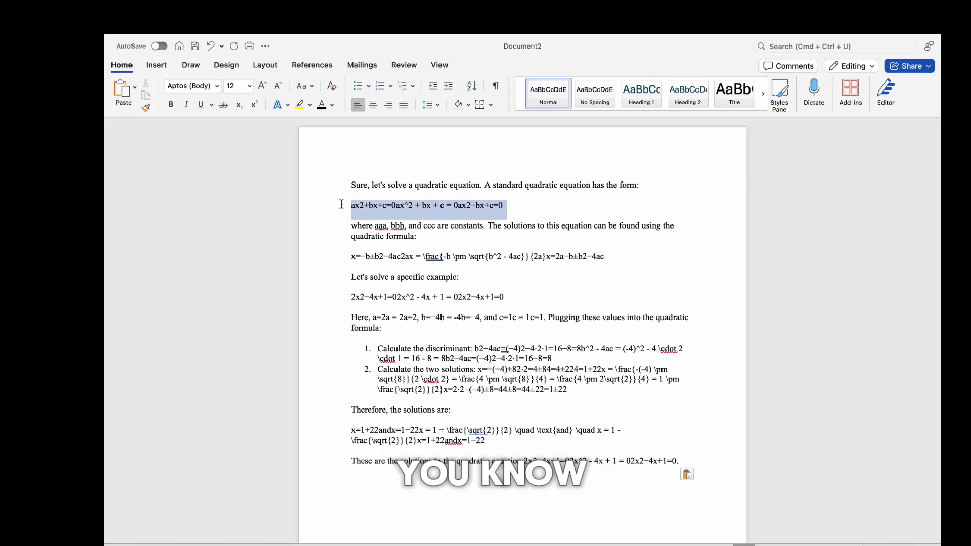
{"action": "left_click", "coordinate": [156, 65]}
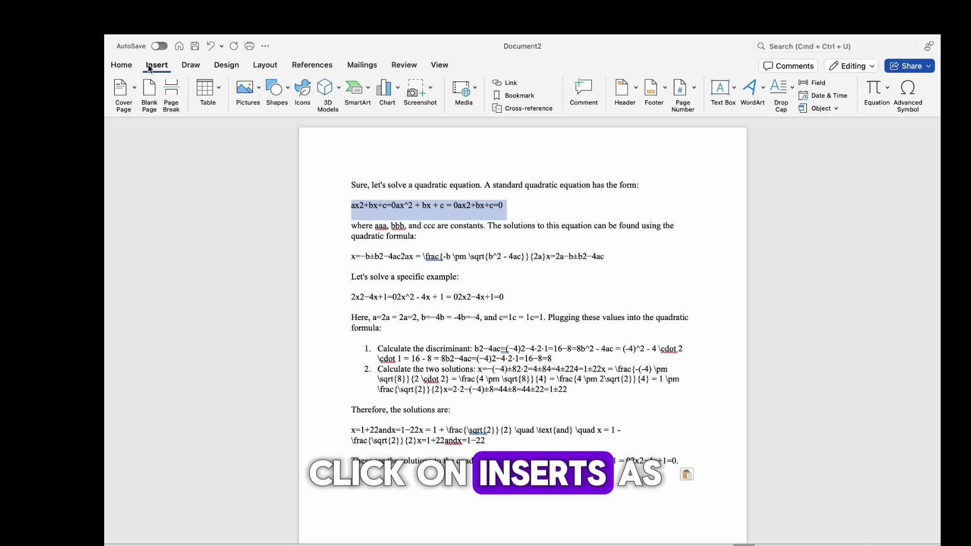
{"action": "left_click", "coordinate": [887, 99]}
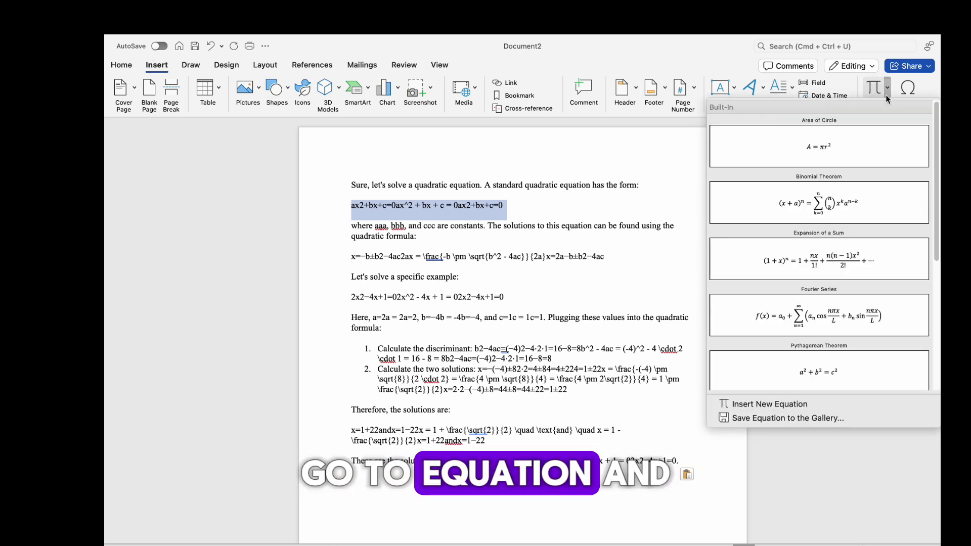
{"action": "left_click", "coordinate": [765, 405]}
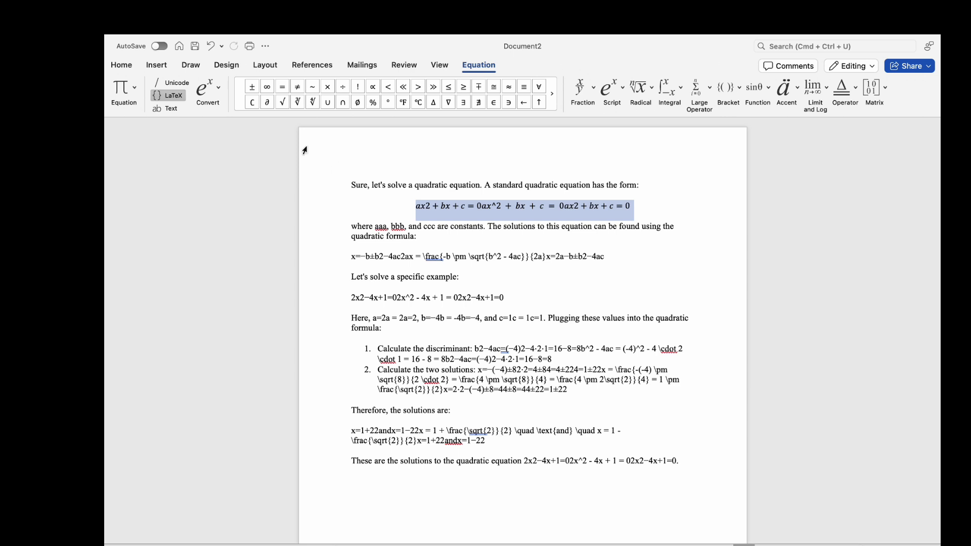
{"action": "right_click", "coordinate": [471, 207]}
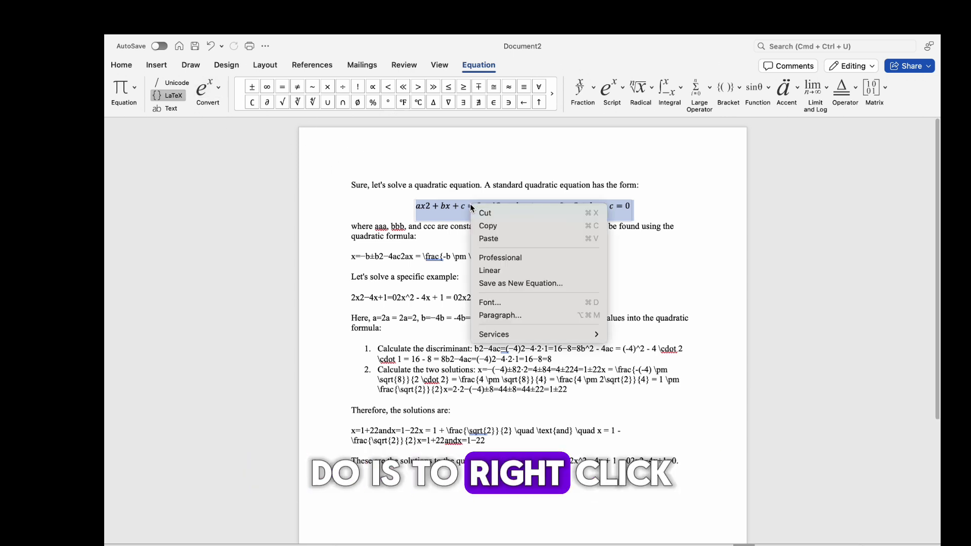
{"action": "left_click", "coordinate": [515, 261]}
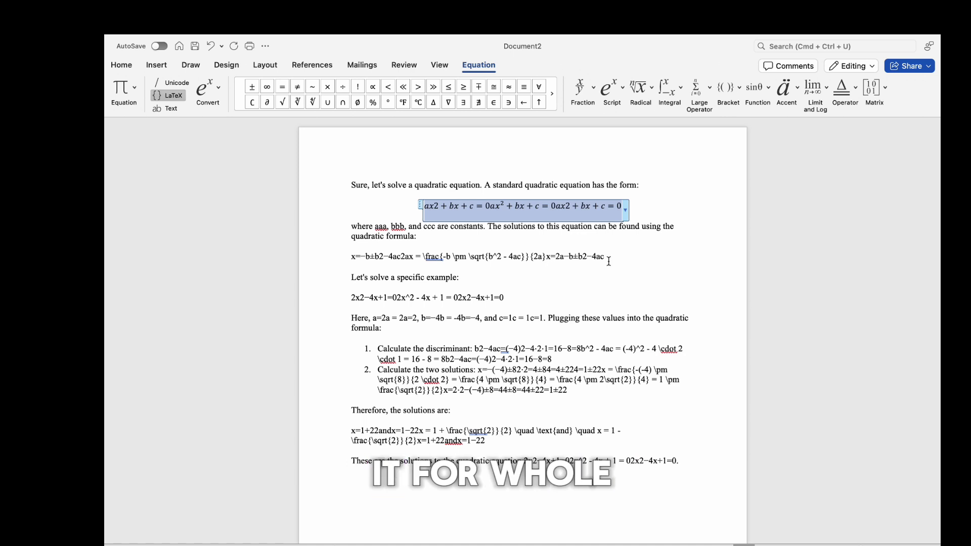
Turn the garbled quadratic formula line, the one containing \frac and \sqrt, into an equation in Professional format.
{"action": "left_click_drag", "start_coordinate": [607, 259], "coordinate": [338, 254]}
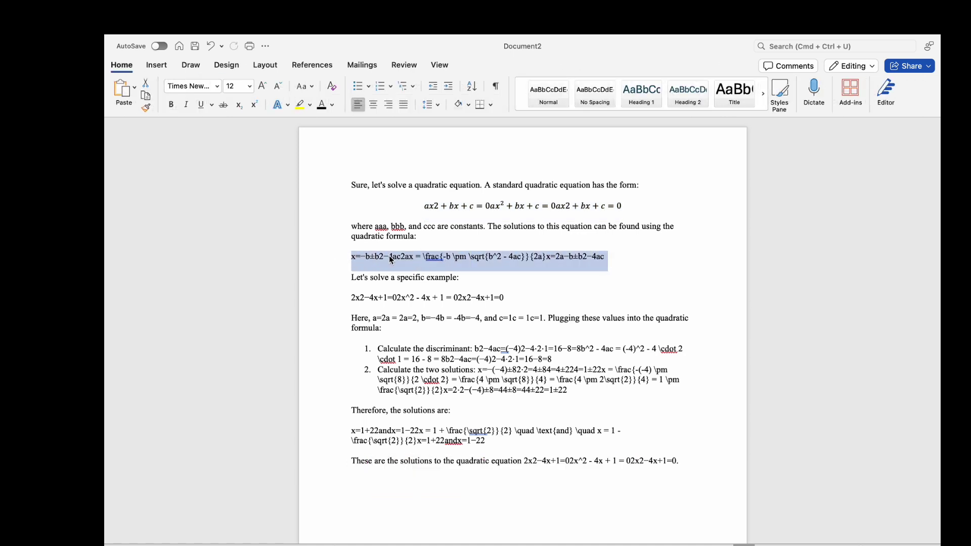
{"action": "left_click", "coordinate": [156, 64]}
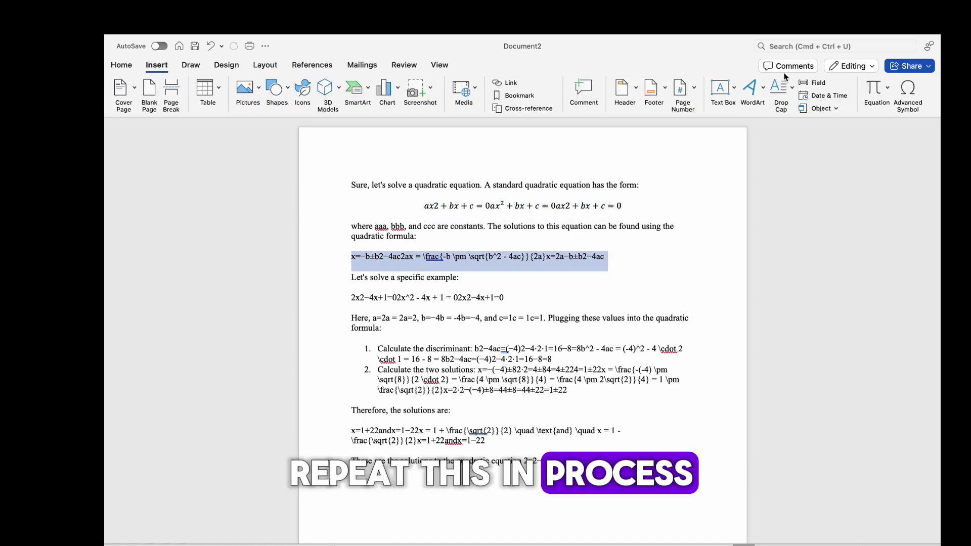
{"action": "left_click", "coordinate": [885, 90]}
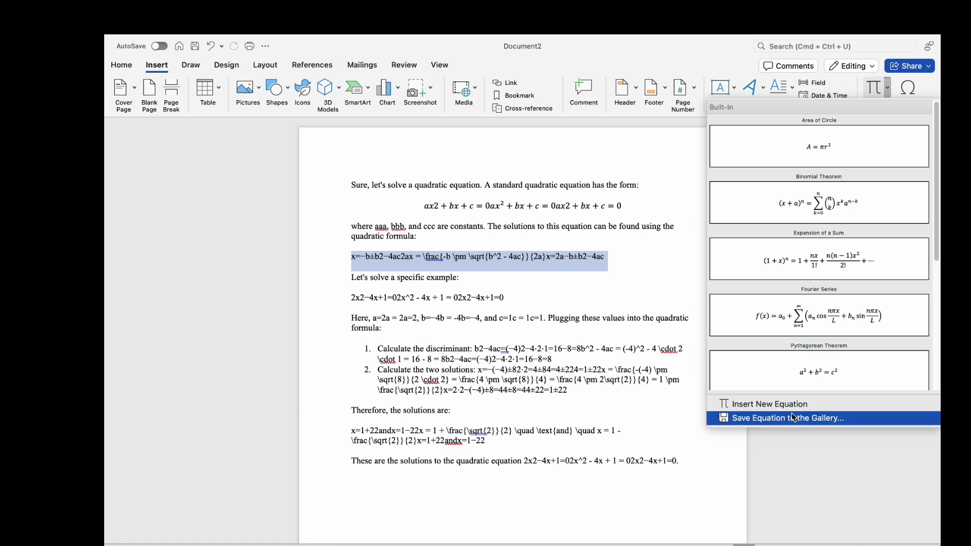
{"action": "left_click", "coordinate": [764, 404]}
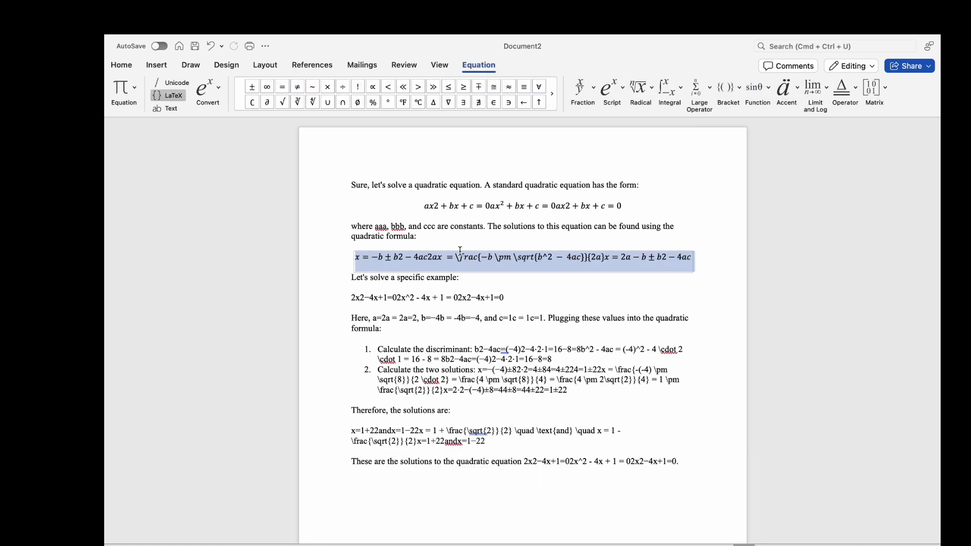
{"action": "right_click", "coordinate": [488, 260]}
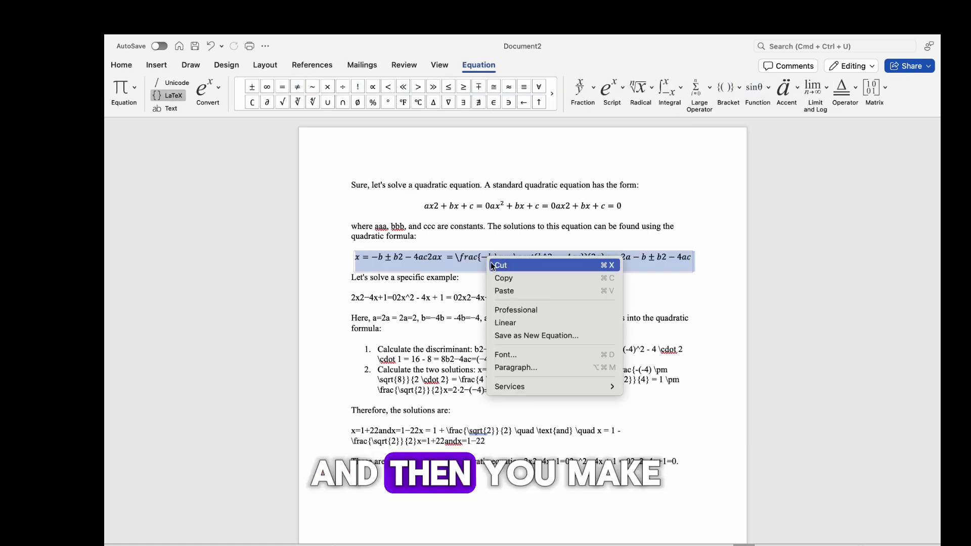
{"action": "left_click", "coordinate": [518, 310]}
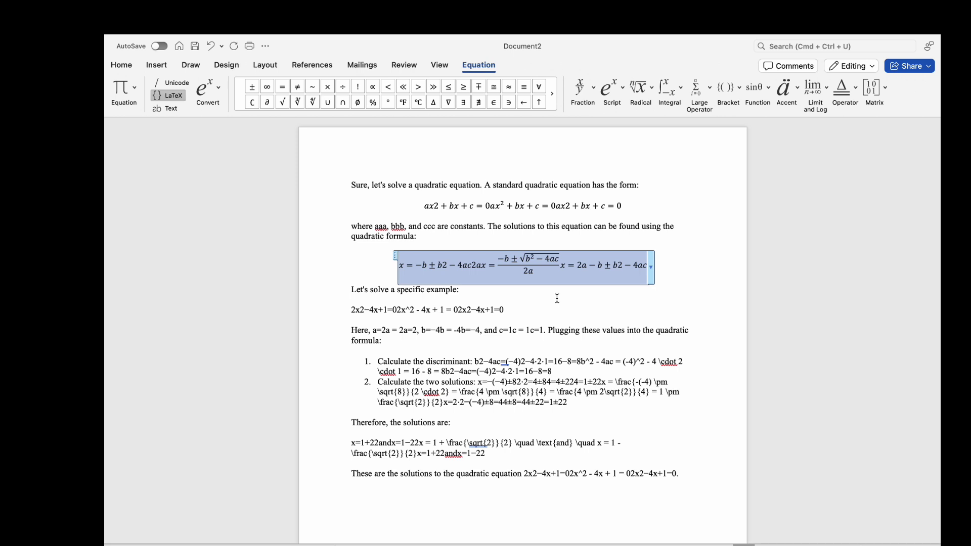
{"action": "left_click", "coordinate": [488, 329]}
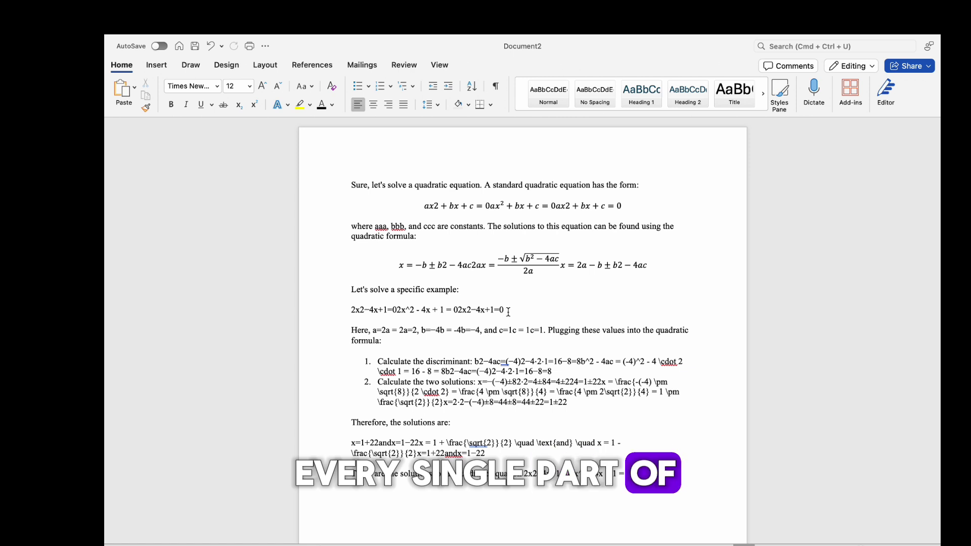
Convert the garbled line below "Let's solve a specific example:" into an equation.
{"action": "left_click_drag", "start_coordinate": [507, 313], "coordinate": [348, 313]}
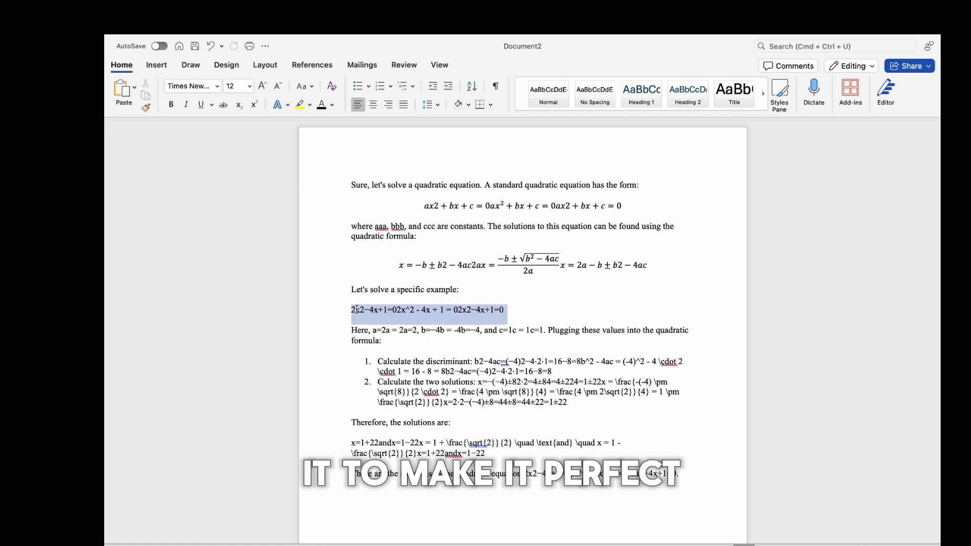
{"action": "left_click", "coordinate": [168, 70]}
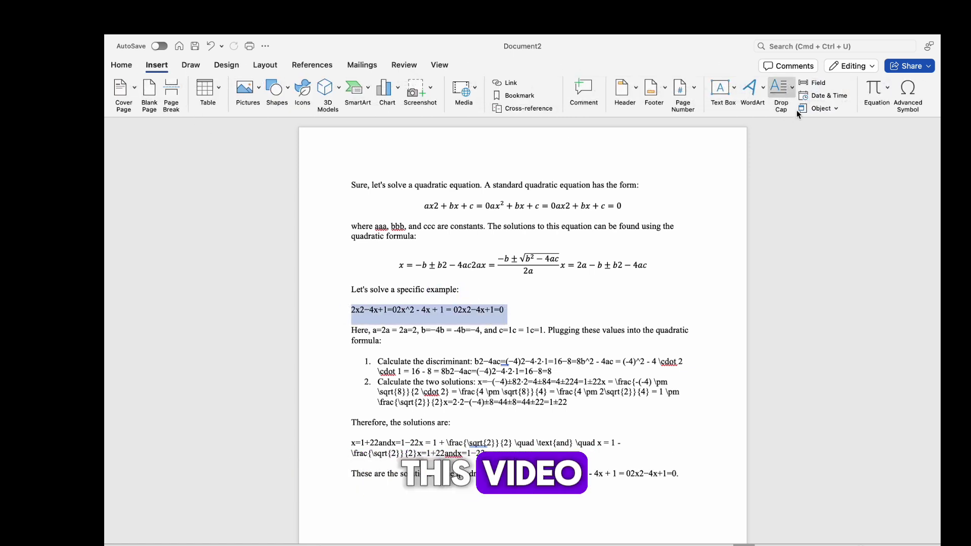
{"action": "left_click", "coordinate": [890, 91]}
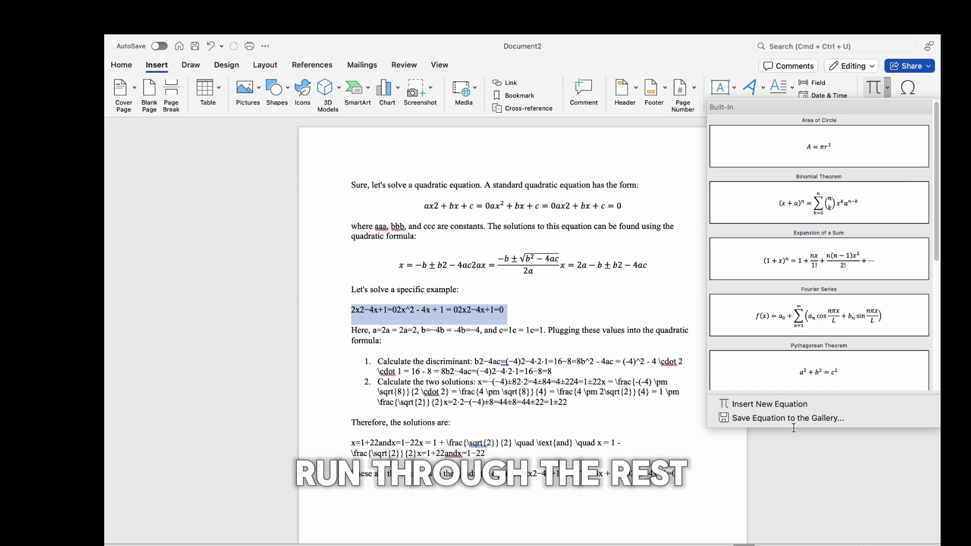
{"action": "left_click", "coordinate": [797, 408]}
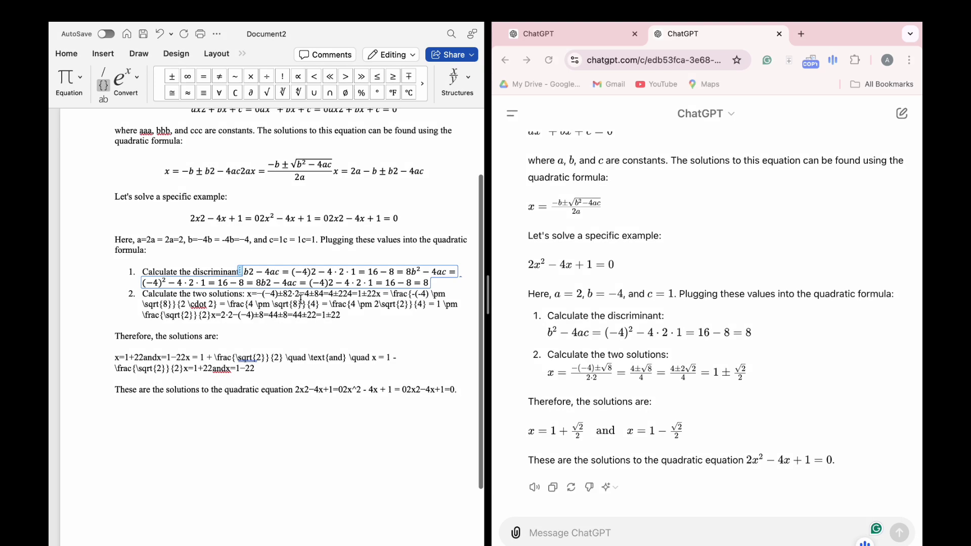
Compare the discriminant equation with ChatGPT's version and remove the duplicated part before b², from "b2 − 4ac" through "16 − 8 = 8".
{"action": "scroll", "coordinate": [286, 274], "scroll_direction": "up", "scroll_amount": 2}
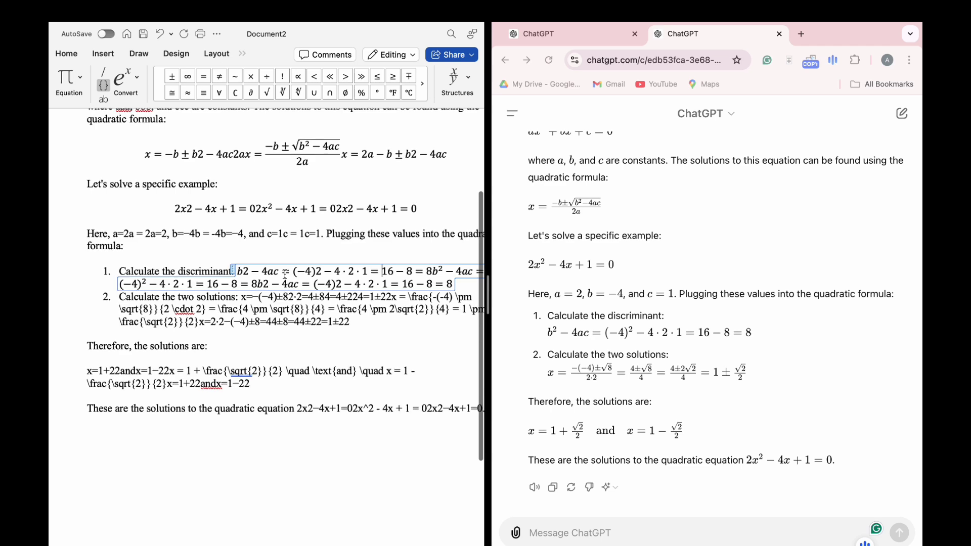
{"action": "scroll", "coordinate": [285, 275], "scroll_direction": "up", "scroll_amount": 3}
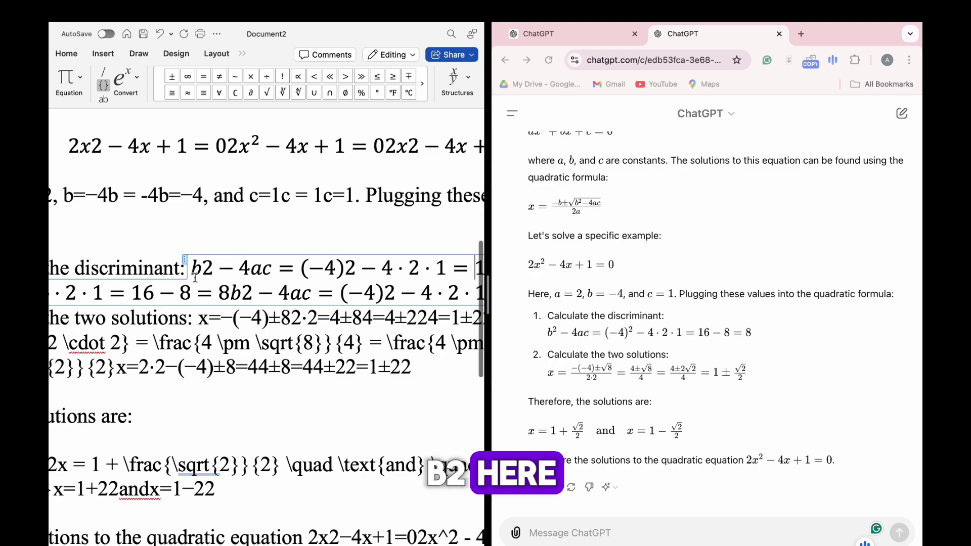
{"action": "scroll", "coordinate": [272, 277], "scroll_direction": "down", "scroll_amount": 4}
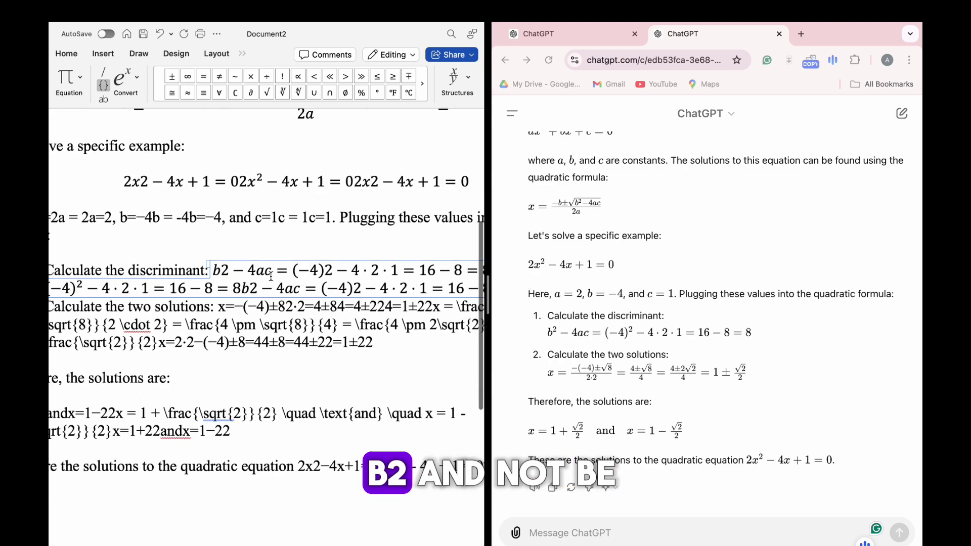
{"action": "left_click", "coordinate": [373, 273]}
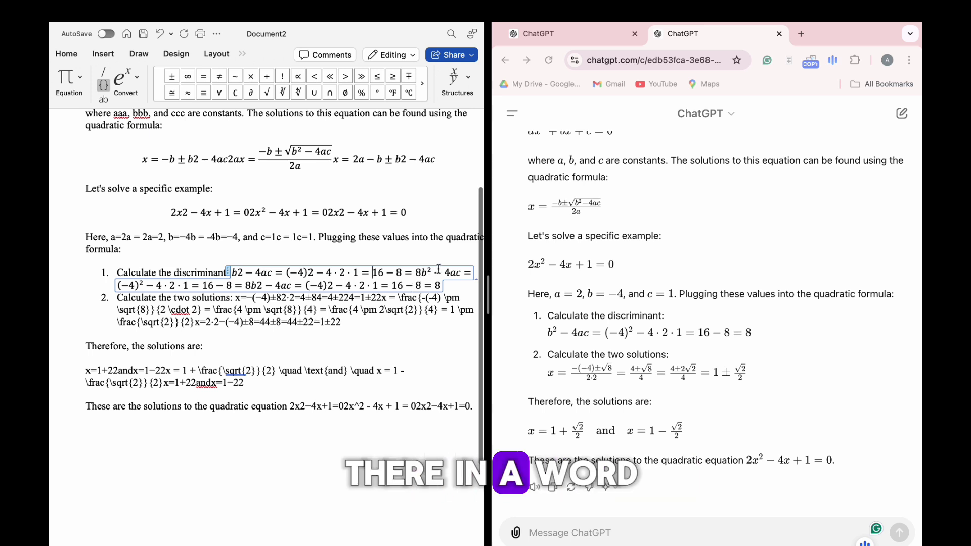
{"action": "left_click", "coordinate": [418, 280]}
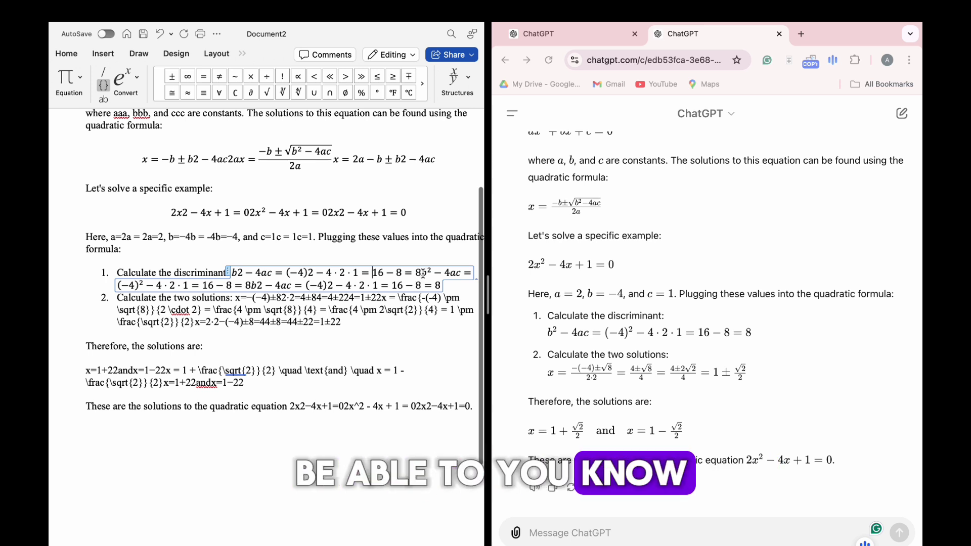
{"action": "left_click_drag", "start_coordinate": [423, 274], "coordinate": [233, 270]}
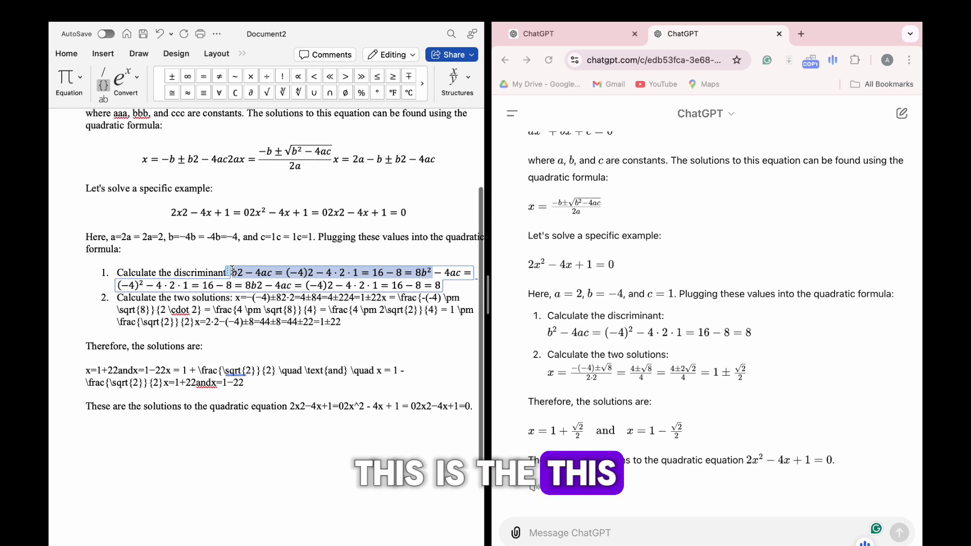
{"action": "left_click", "coordinate": [422, 271]}
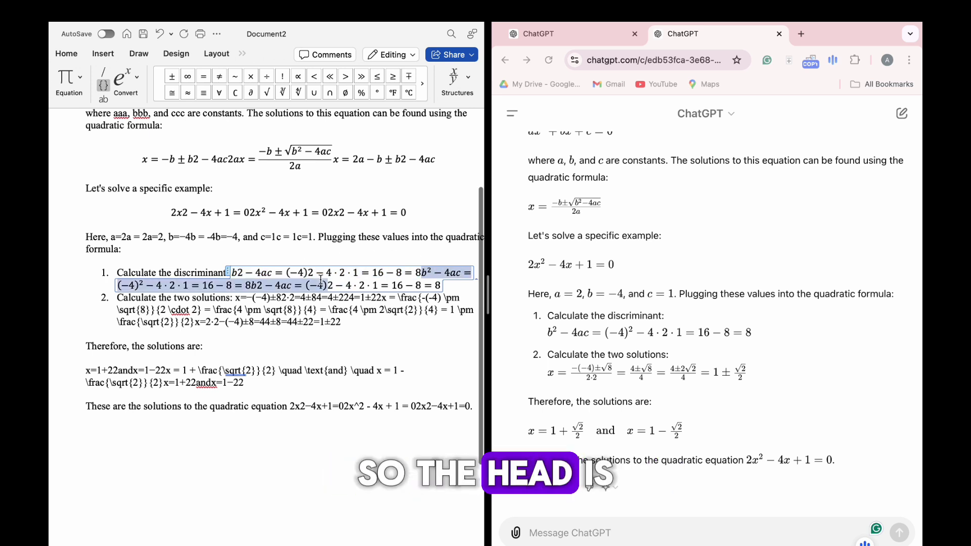
{"action": "left_click_drag", "start_coordinate": [422, 272], "coordinate": [234, 273]}
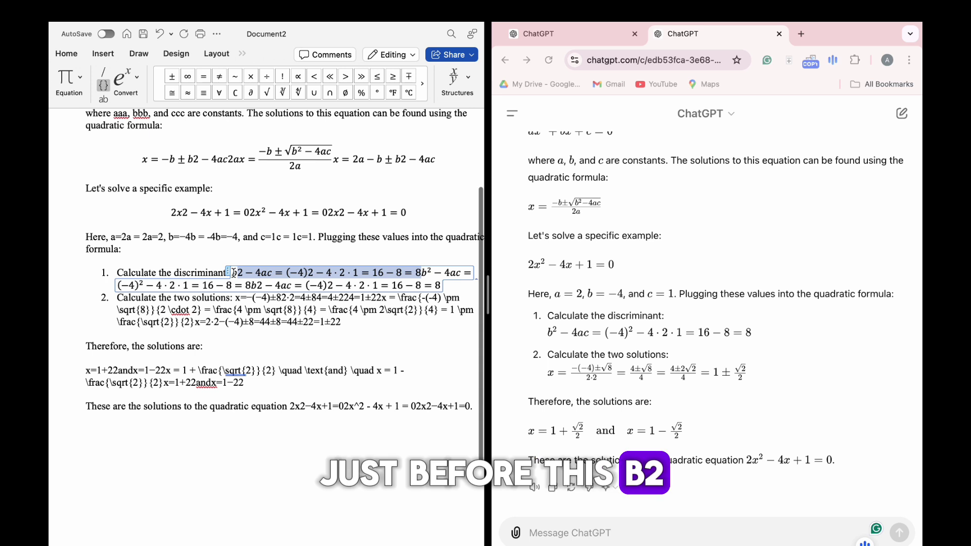
{"action": "key", "text": "ctrl+="}
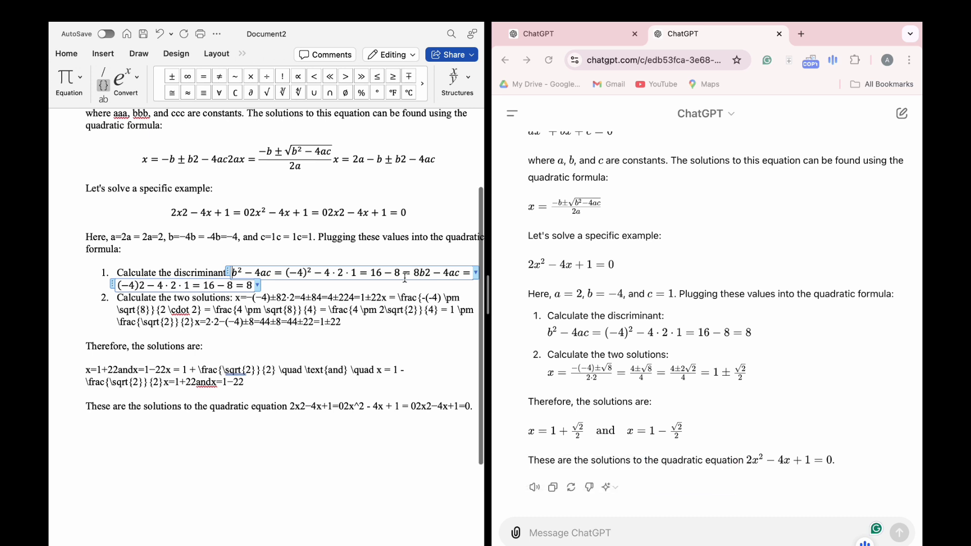
Delete the trailing "= 8b2 − 4ac = (−4)2 − 4·2·1 = 16 − 8 = 8" from the discriminant equation and add an empty list item below it.
{"action": "left_click_drag", "start_coordinate": [281, 267], "coordinate": [247, 287]}
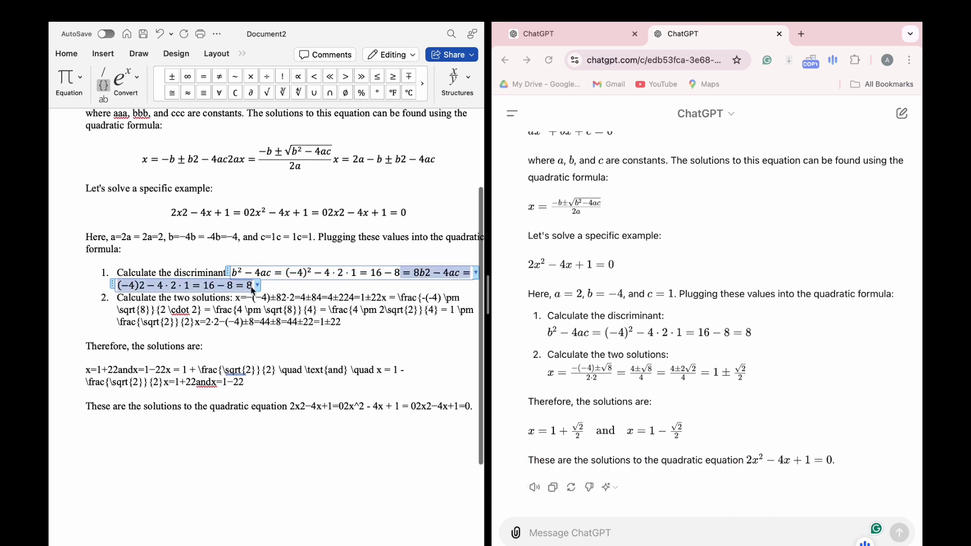
{"action": "key", "text": "BackSpace"}
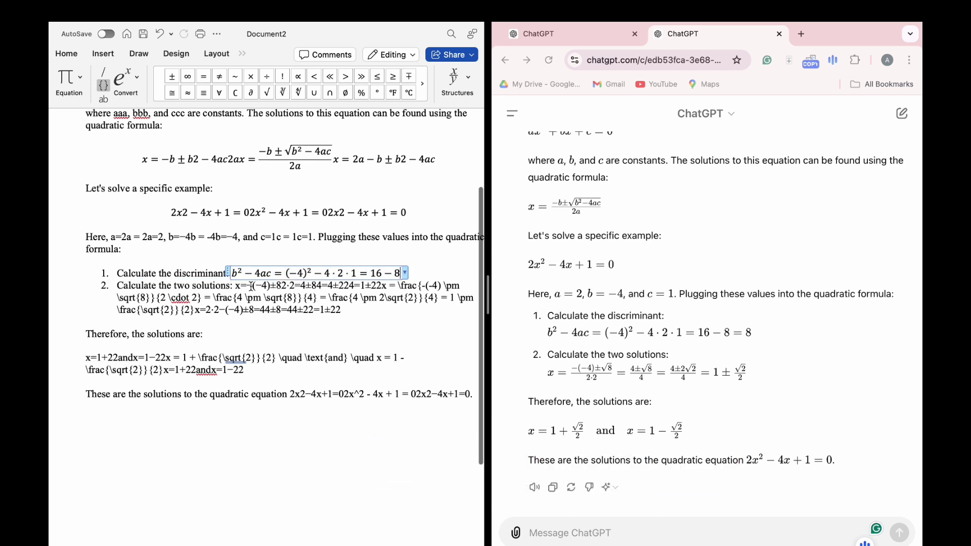
{"action": "left_click", "coordinate": [417, 275]}
{"action": "key", "text": "Return"}
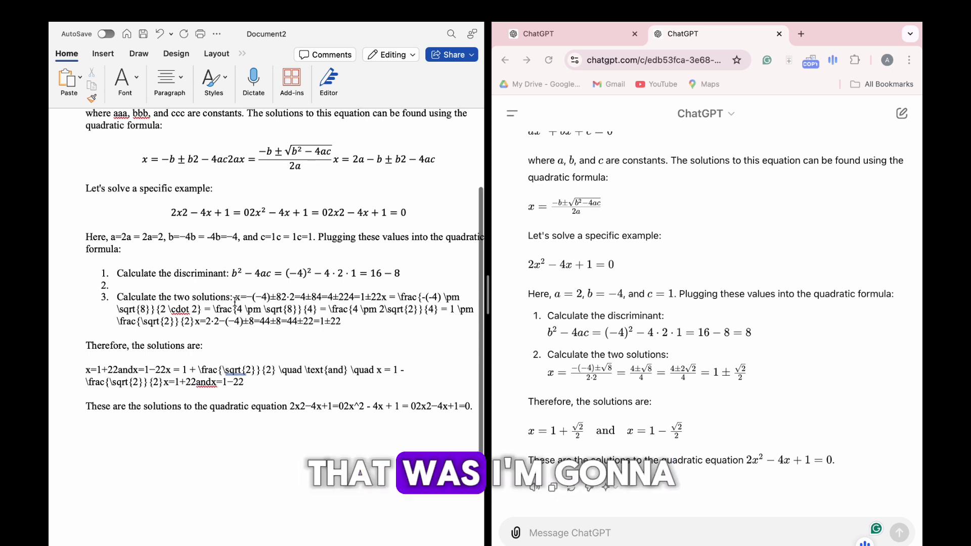
Convert the entire garbled expression after "Calculate the two solutions:" into an equation.
{"action": "left_click_drag", "start_coordinate": [236, 299], "coordinate": [343, 319]}
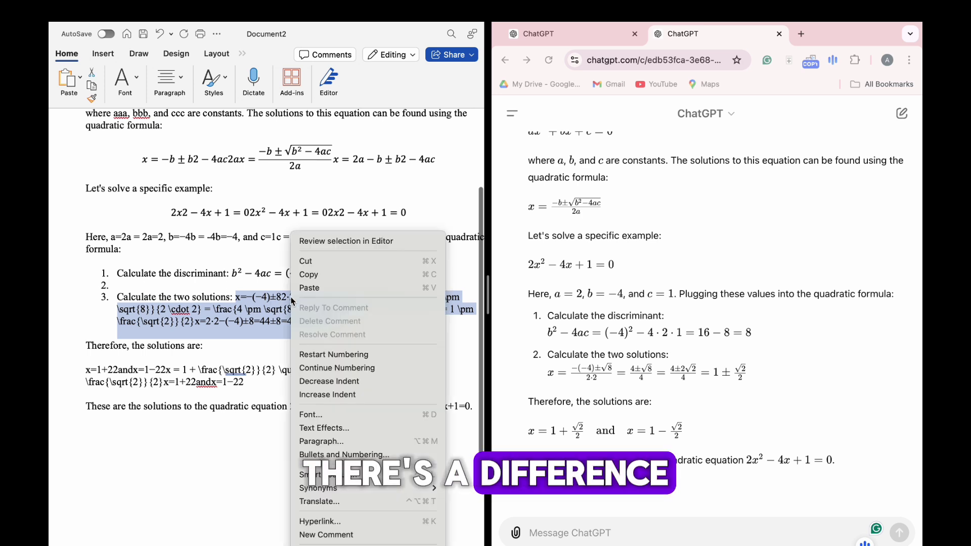
{"action": "right_click", "coordinate": [292, 301]}
{"action": "left_click", "coordinate": [103, 53]}
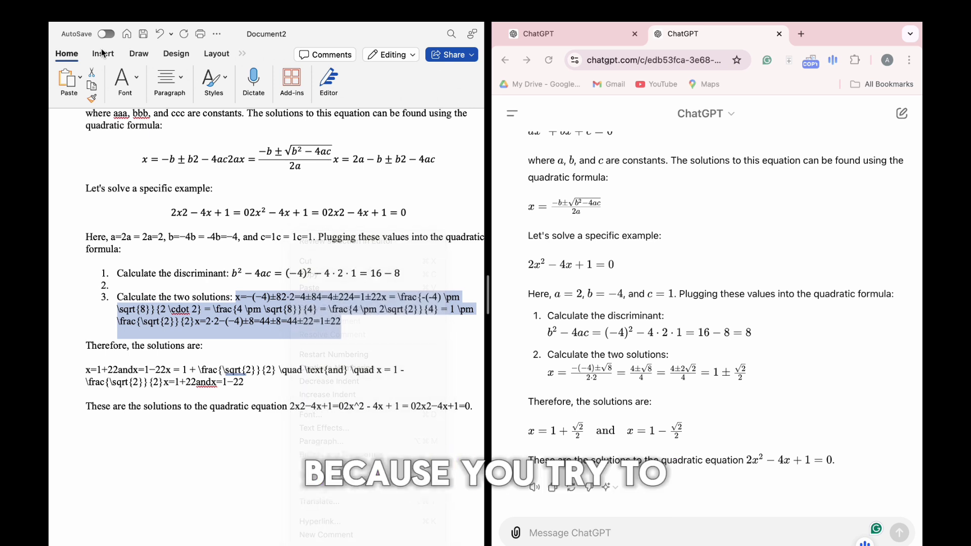
{"action": "left_click", "coordinate": [102, 53]}
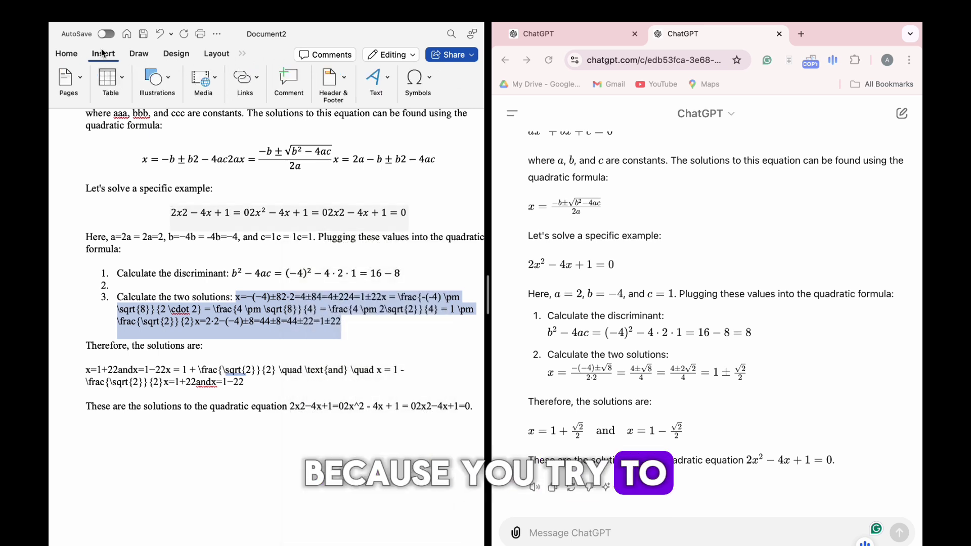
{"action": "left_click", "coordinate": [417, 80]}
{"action": "left_click", "coordinate": [413, 117]}
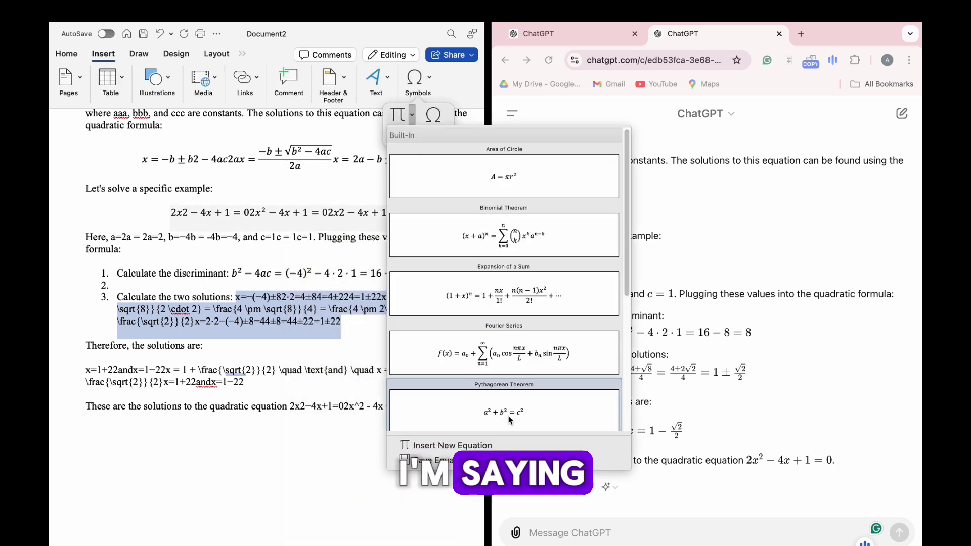
{"action": "left_click", "coordinate": [499, 443]}
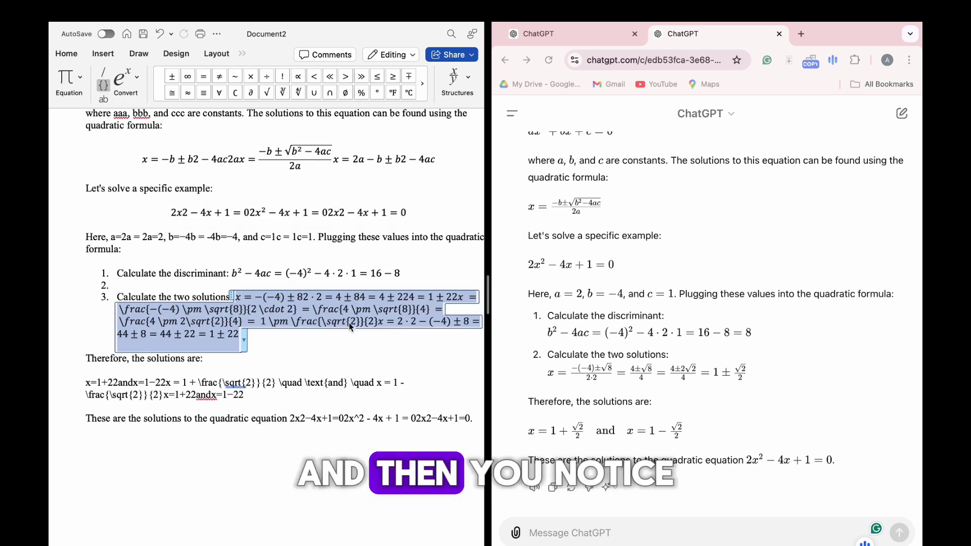
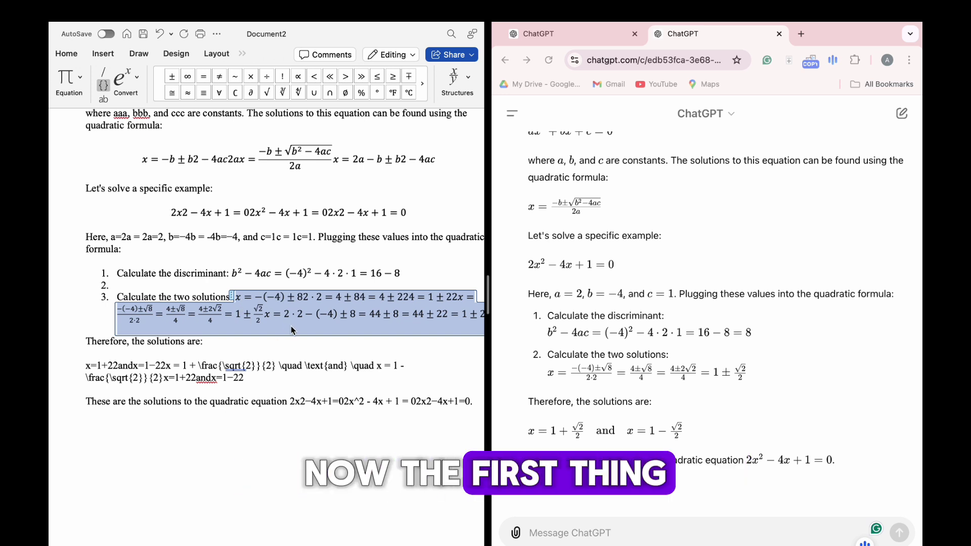
Delete the duplicated part "x = −(−4) ± 82 · 2 = 4 ± 84 = 4 ± 224 = 1 ± 22" from the start of the two-solutions equation.
{"action": "left_click", "coordinate": [320, 297]}
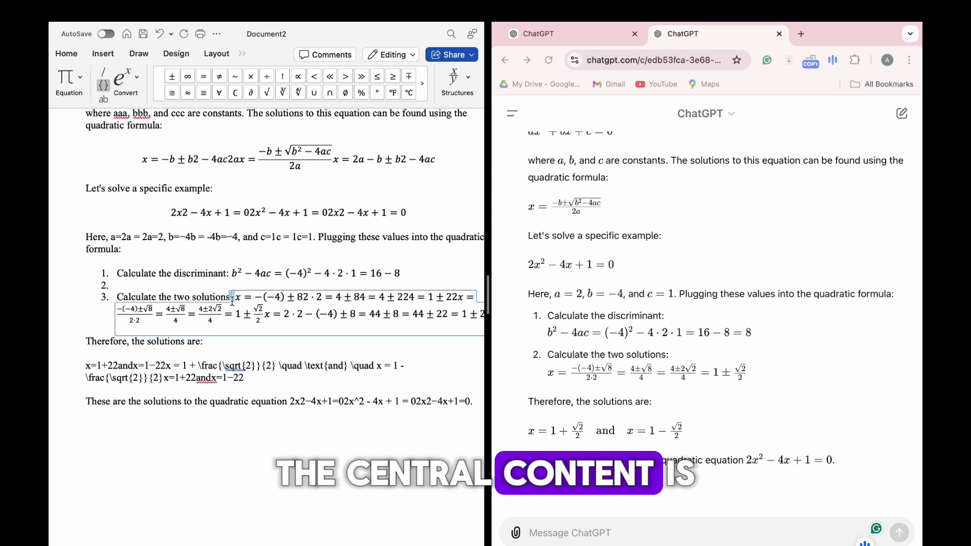
{"action": "left_click_drag", "start_coordinate": [237, 297], "coordinate": [274, 293]}
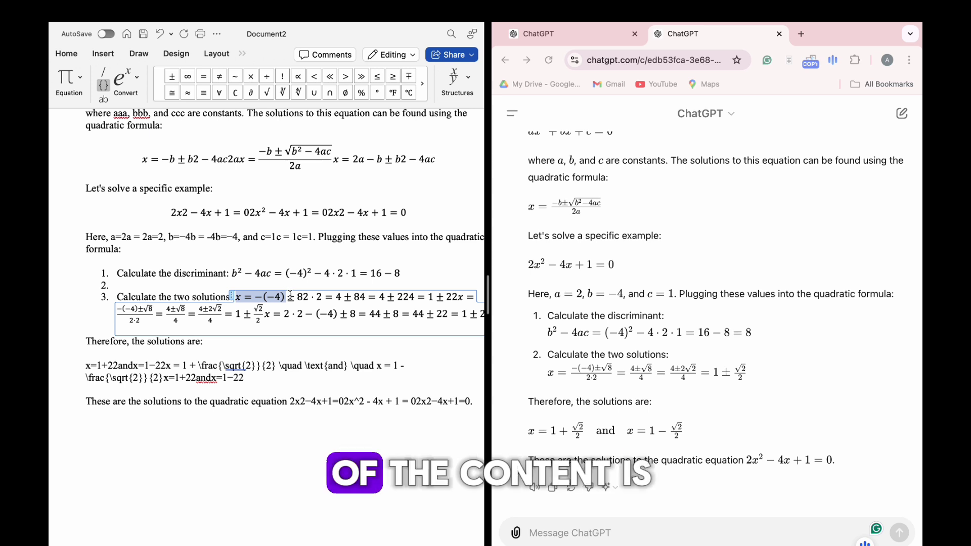
{"action": "left_click_drag", "start_coordinate": [291, 297], "coordinate": [300, 296]}
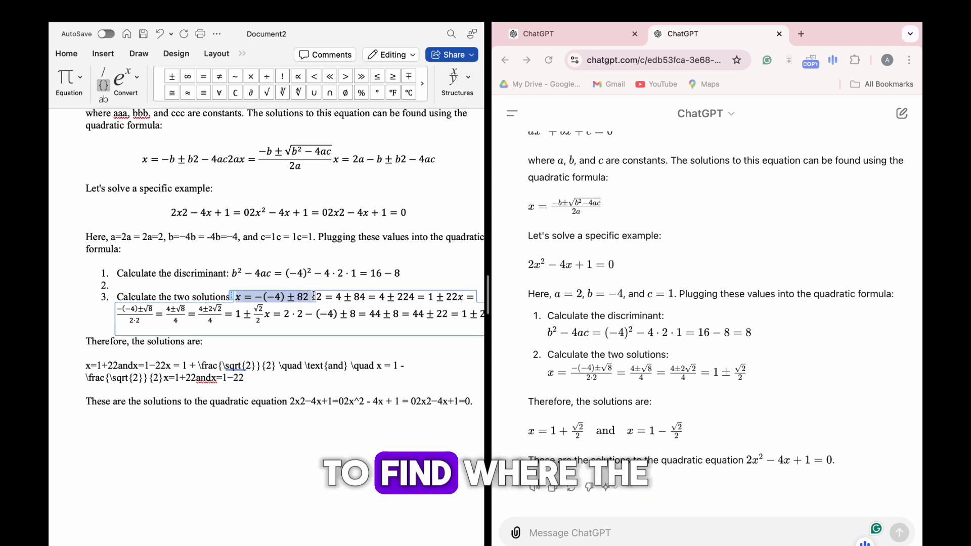
{"action": "left_click_drag", "start_coordinate": [308, 298], "coordinate": [455, 300]}
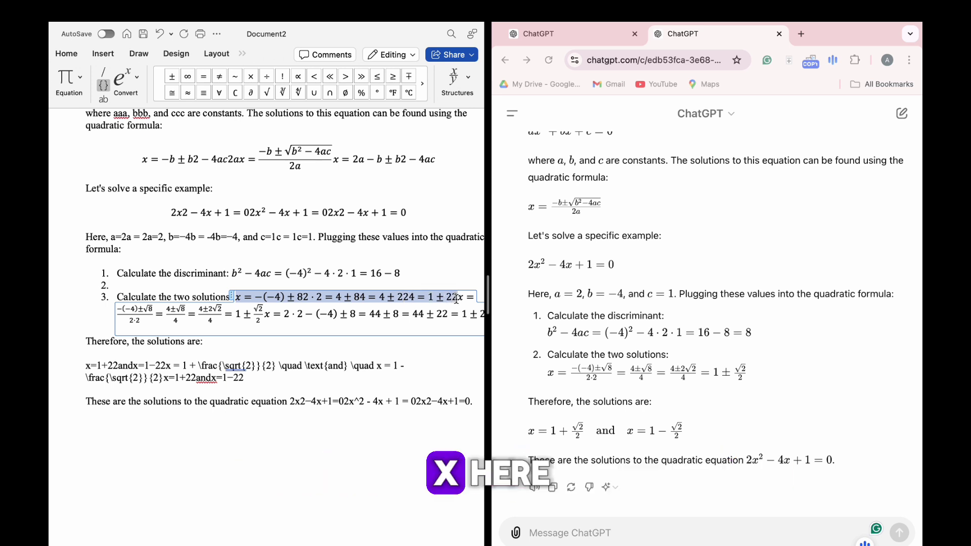
{"action": "key", "text": "BackSpace"}
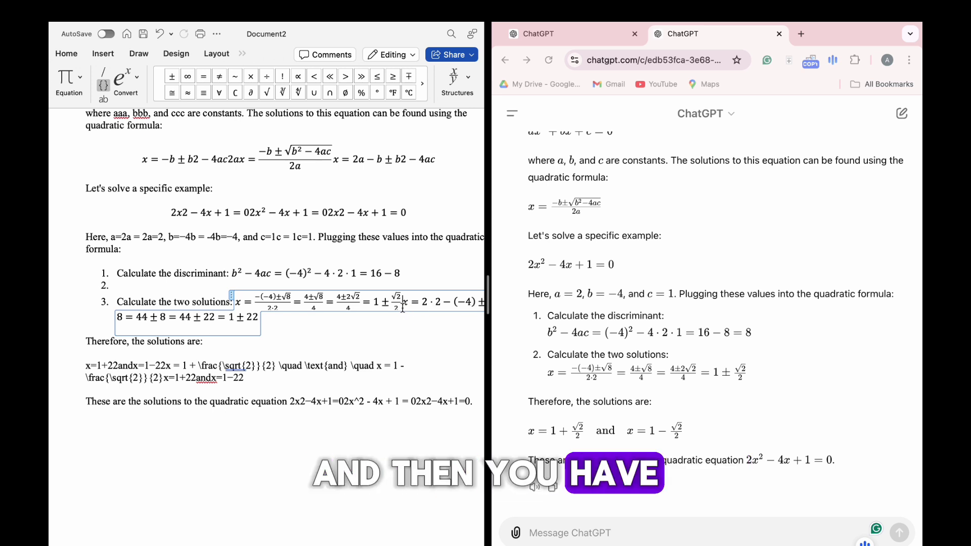
Delete the trailing duplicate "x = 2 · 2 − (−4) ± 8 = 44 ± 8 = 44 ± 22 = 1 ± 22" from the two-solutions equation.
{"action": "left_click_drag", "start_coordinate": [403, 308], "coordinate": [257, 334]}
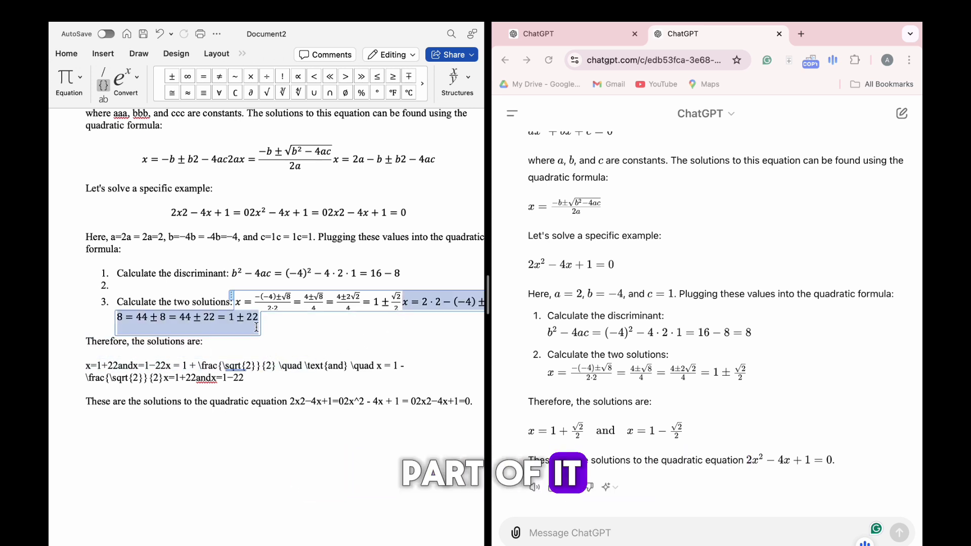
{"action": "key", "text": "BackSpace"}
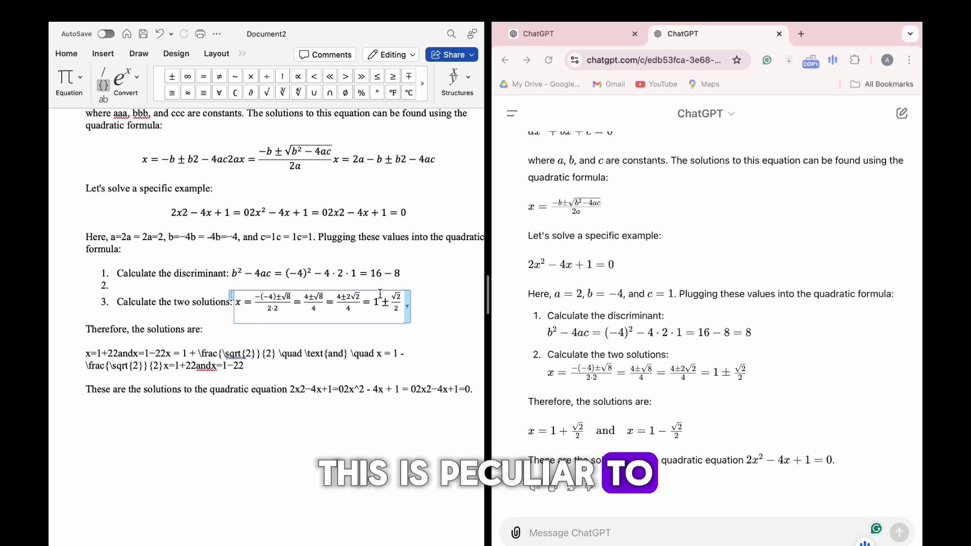
{"action": "left_click", "coordinate": [414, 278]}
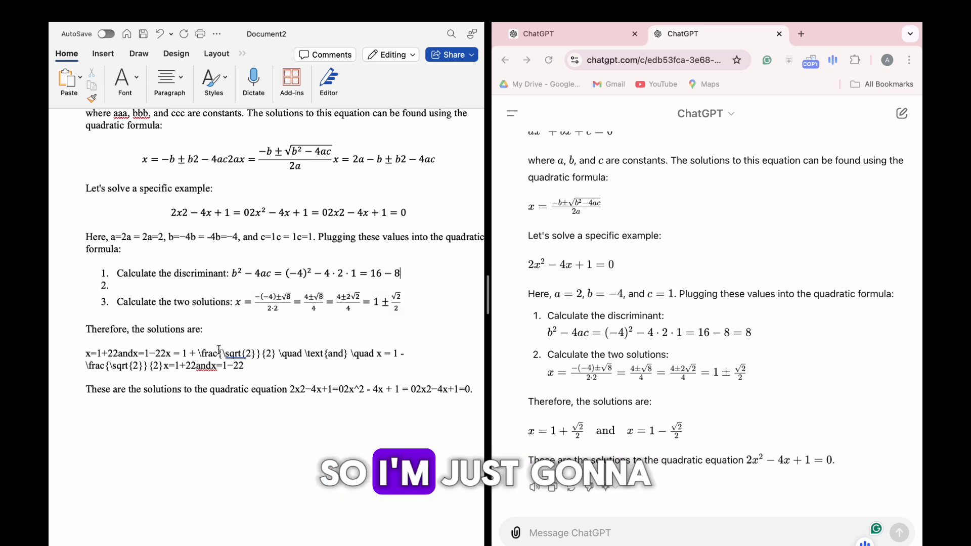
{"action": "left_click", "coordinate": [84, 355]}
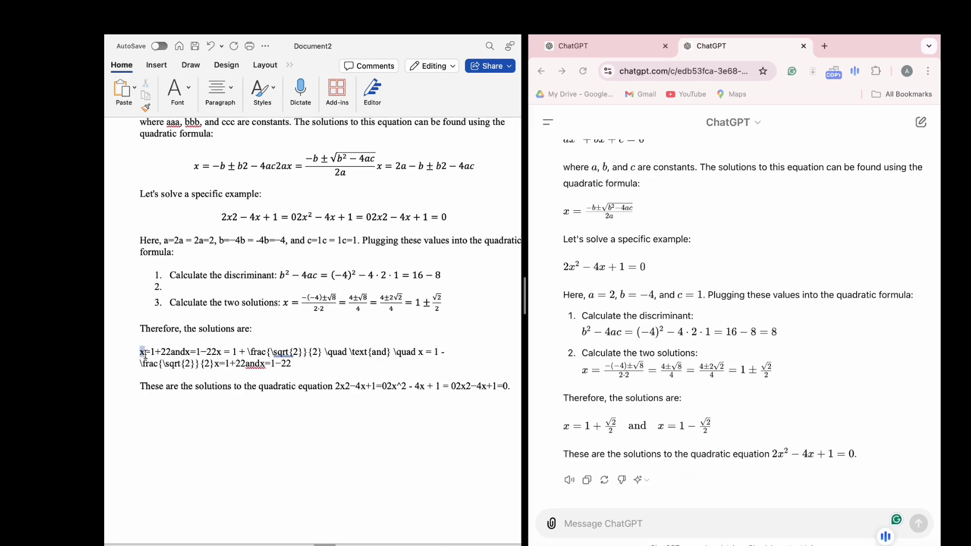
{"action": "left_click_drag", "start_coordinate": [89, 356], "coordinate": [245, 366]}
{"action": "left_click", "coordinate": [104, 53]}
{"action": "left_click", "coordinate": [415, 75]}
{"action": "left_click", "coordinate": [400, 114]}
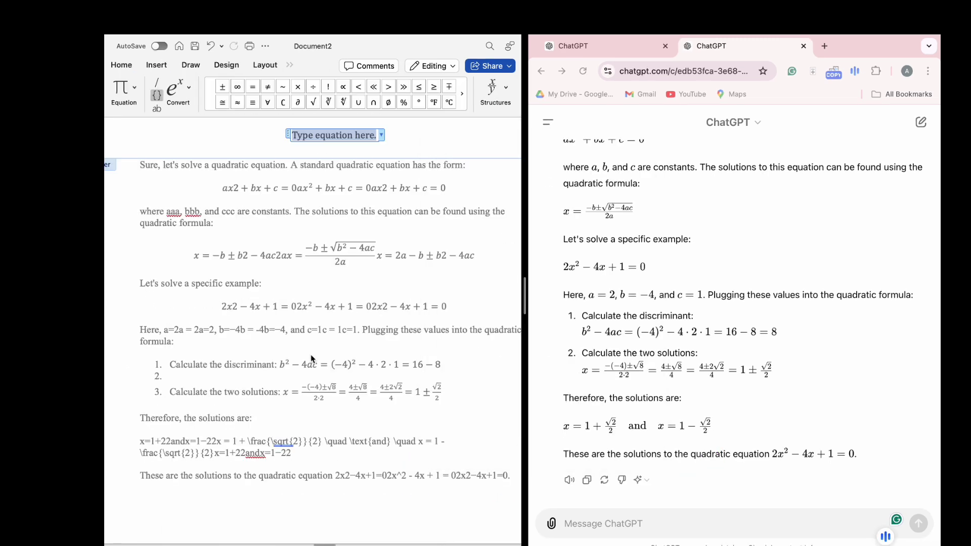
Convert the garbled line below "Therefore, the solutions are:" into an equation and trim it to x = 1 + √2/2 and x = 1 − √2/2.
{"action": "left_click", "coordinate": [280, 450]}
{"action": "left_click_drag", "start_coordinate": [302, 454], "coordinate": [140, 441]}
{"action": "left_click", "coordinate": [156, 65]}
{"action": "left_click", "coordinate": [439, 90]}
{"action": "right_click", "coordinate": [316, 450]}
{"action": "left_click", "coordinate": [336, 464]}
{"action": "left_click", "coordinate": [265, 452]}
{"action": "key", "text": "BackSpace"}
{"action": "key", "text": "Delete"}
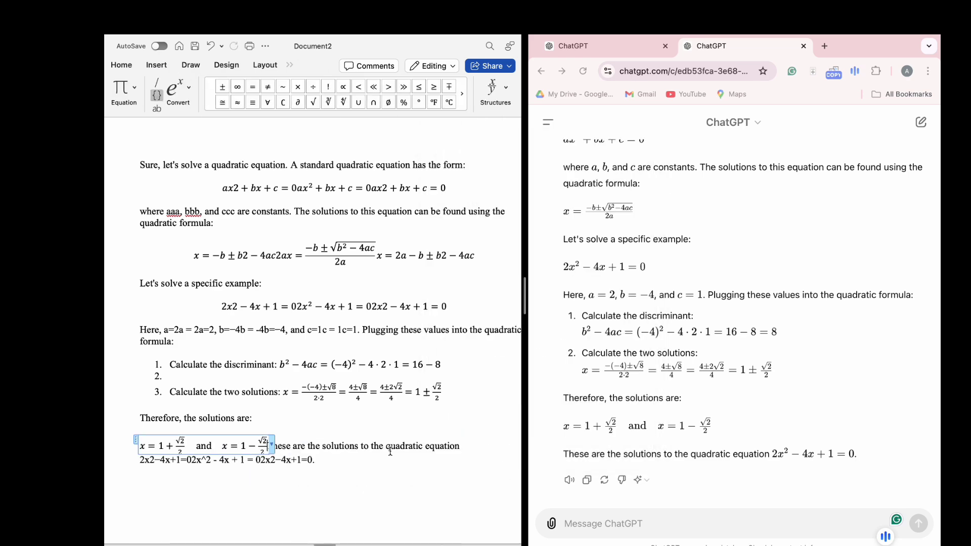
Convert the garbled formula after "These are the solutions to the quadratic equation" into an equation.
{"action": "left_click_drag", "start_coordinate": [143, 504], "coordinate": [336, 477]}
{"action": "left_click", "coordinate": [155, 72]}
{"action": "left_click", "coordinate": [458, 90]}
{"action": "left_click", "coordinate": [440, 119]}
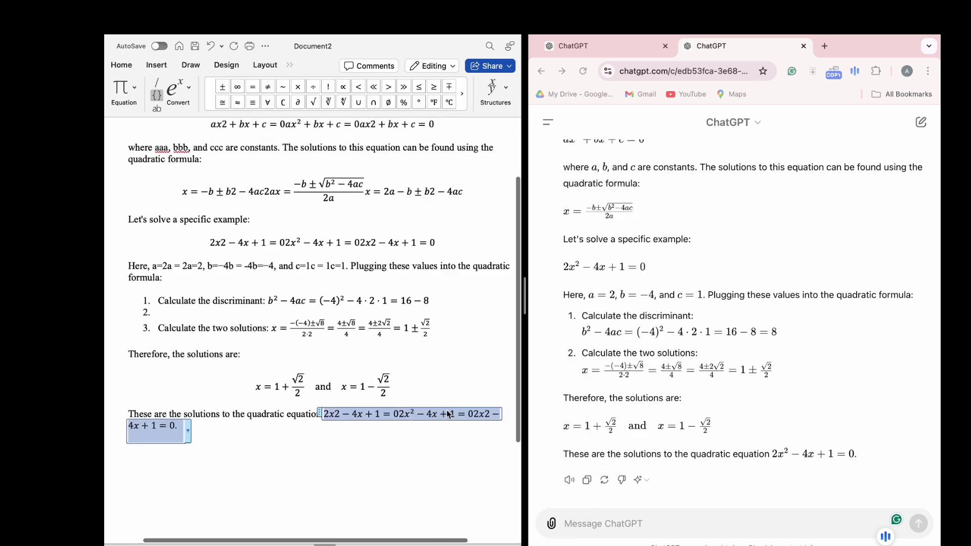
Remove the duplicated parts from the closing sentence's equation, leaving only 2x² − 4x + 1 = 0.
{"action": "key", "text": "BackSpace"}
{"action": "left_click_drag", "start_coordinate": [398, 414], "coordinate": [476, 410]}
{"action": "key", "text": "BackSpace"}
Shorten "aaa" to "a" and "bbb" to "b" in the sentence about the constants.
{"action": "scroll", "coordinate": [384, 300], "scroll_direction": "up", "scroll_amount": 5}
{"action": "scroll", "coordinate": [383, 300], "scroll_direction": "up", "scroll_amount": 2}
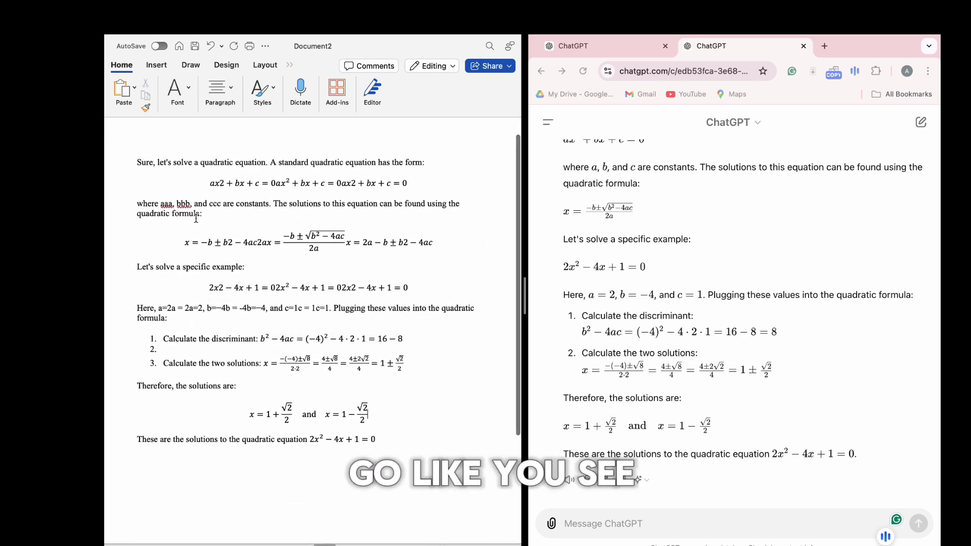
{"action": "scroll", "coordinate": [724, 211], "scroll_direction": "up", "scroll_amount": 1}
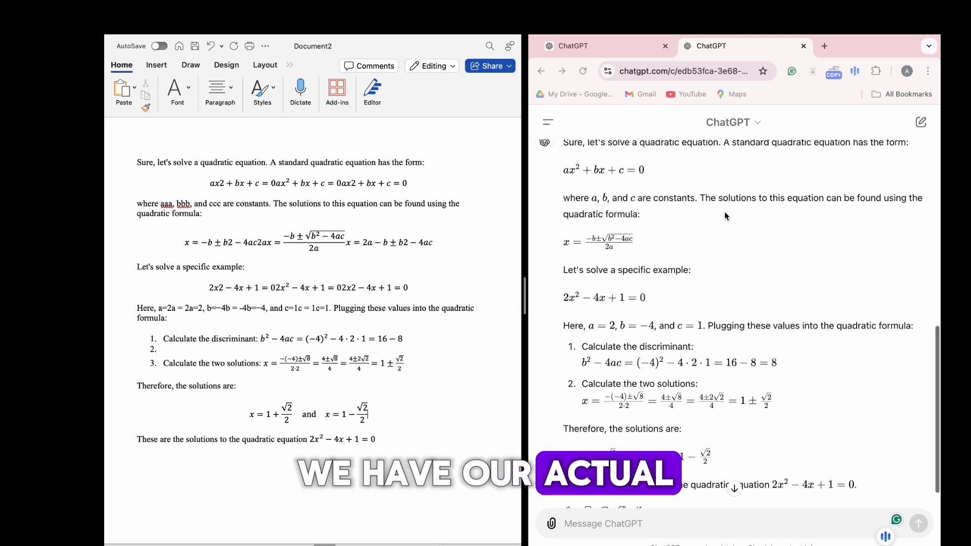
{"action": "right_click", "coordinate": [164, 205]}
{"action": "left_click", "coordinate": [169, 204]}
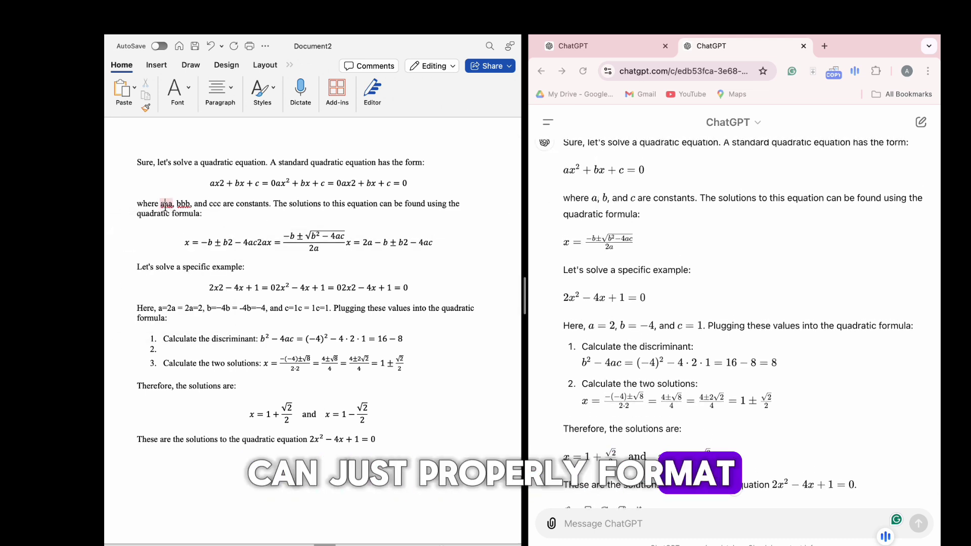
{"action": "key", "text": "BackSpace"}
{"action": "key", "text": "BackSpace"}
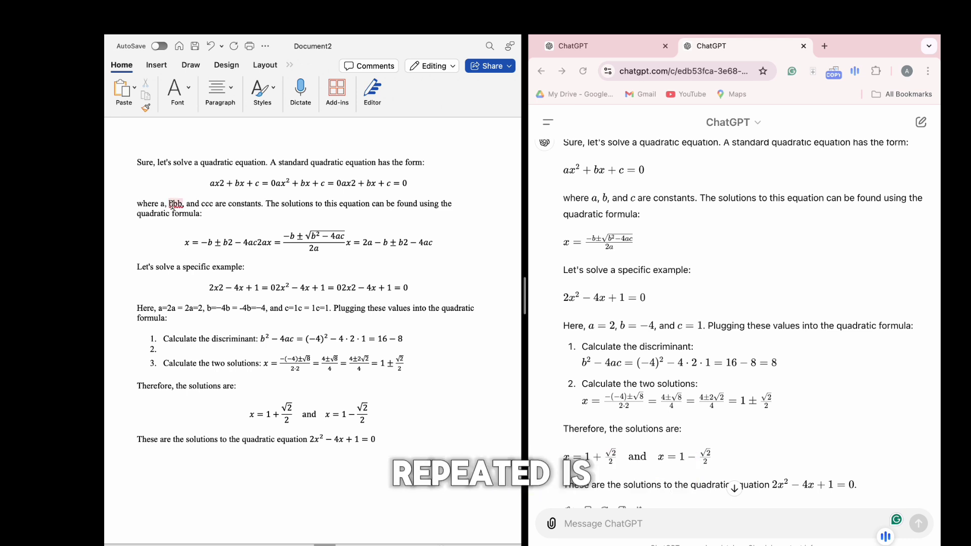
{"action": "right_click", "coordinate": [176, 207]}
{"action": "left_click", "coordinate": [176, 205]}
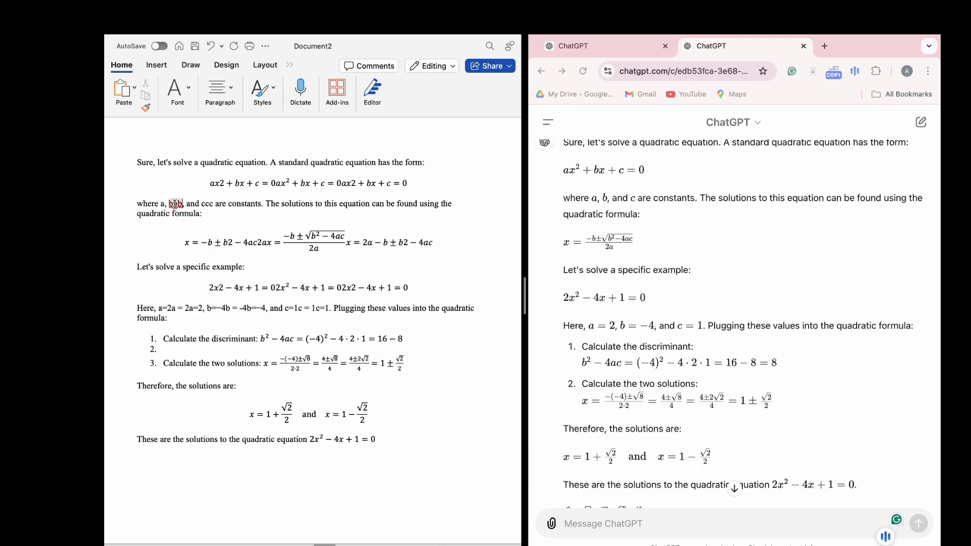
{"action": "key", "text": "BackSpace"}
{"action": "key", "text": "BackSpace"}
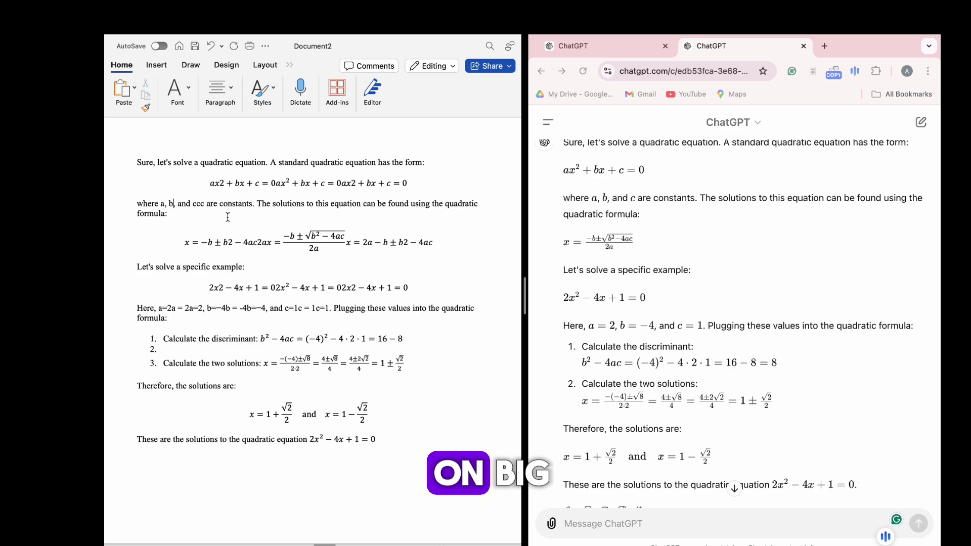
{"action": "scroll", "coordinate": [384, 263], "scroll_direction": "up", "scroll_amount": 1}
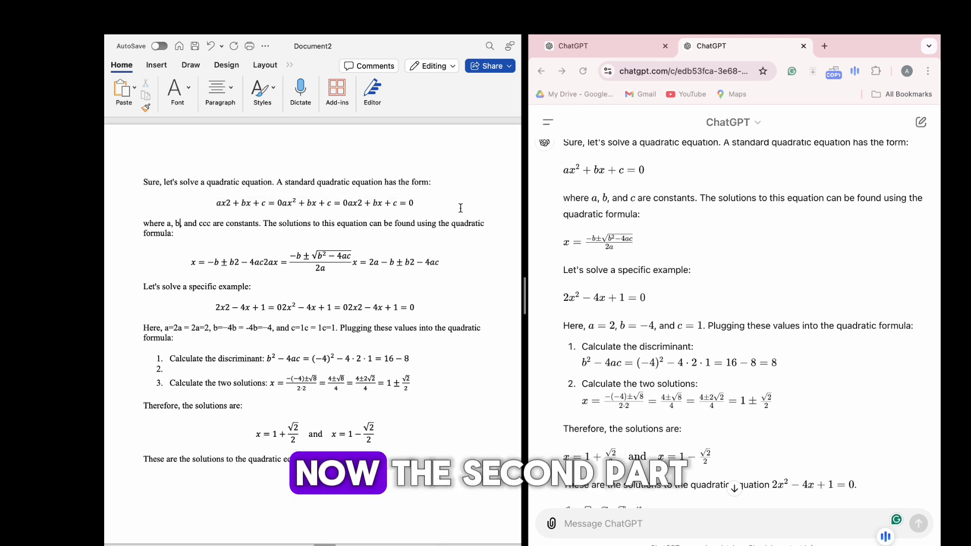
{"action": "scroll", "coordinate": [651, 182], "scroll_direction": "up", "scroll_amount": 3}
{"action": "scroll", "coordinate": [650, 182], "scroll_direction": "down", "scroll_amount": 2}
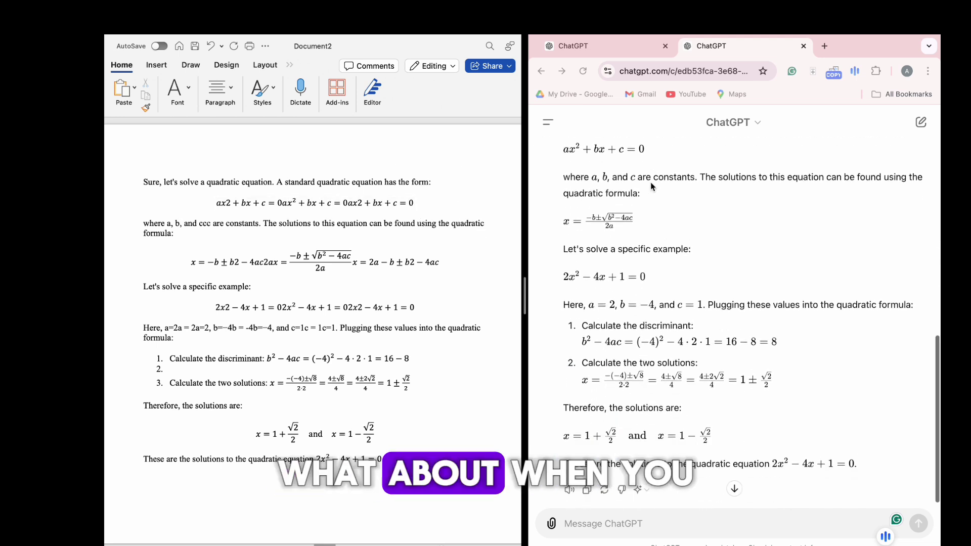
{"action": "scroll", "coordinate": [651, 186], "scroll_direction": "down", "scroll_amount": 2}
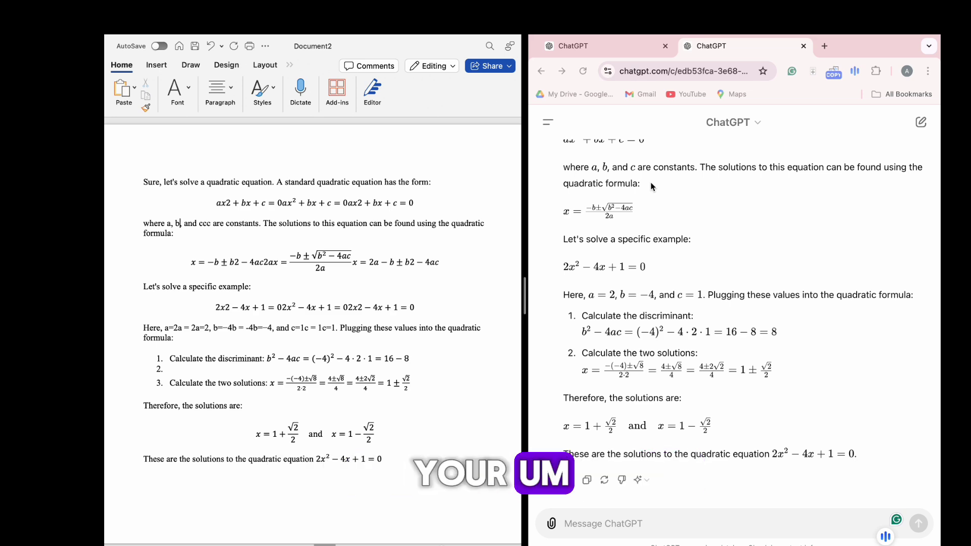
{"action": "scroll", "coordinate": [336, 272], "scroll_direction": "down", "scroll_amount": 2}
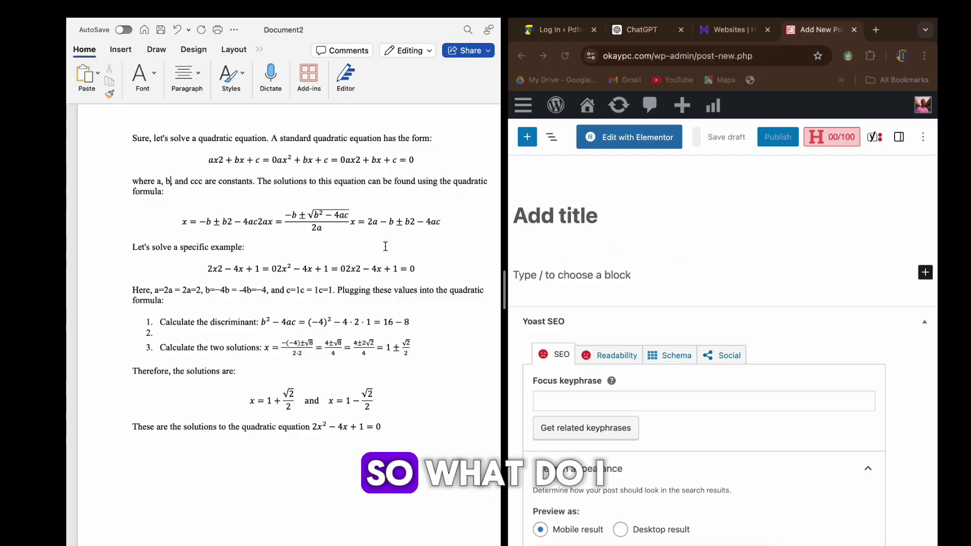
Copy the entire Word document content and paste it into the body of the new WordPress post.
{"action": "left_click_drag", "start_coordinate": [428, 422], "coordinate": [107, 148]}
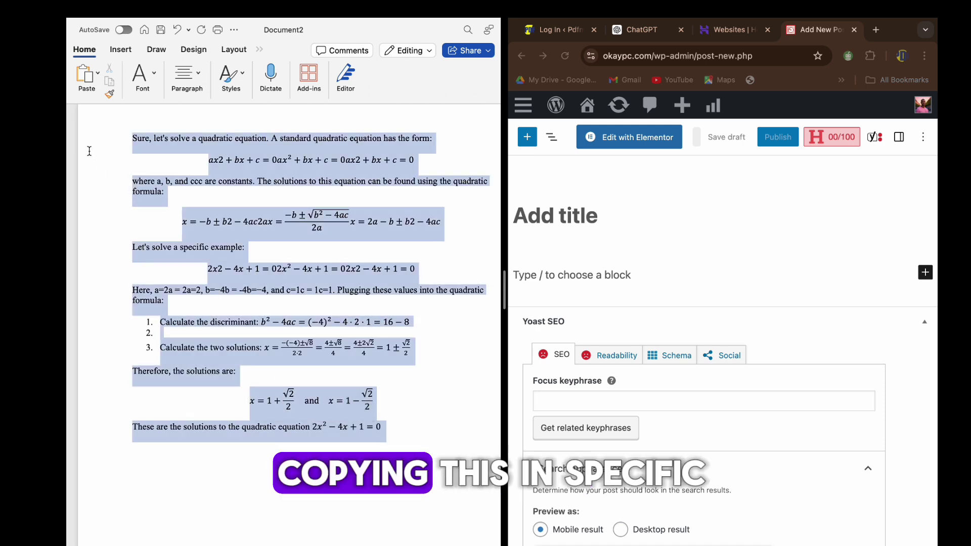
{"action": "right_click", "coordinate": [219, 137]}
{"action": "left_click", "coordinate": [287, 180]}
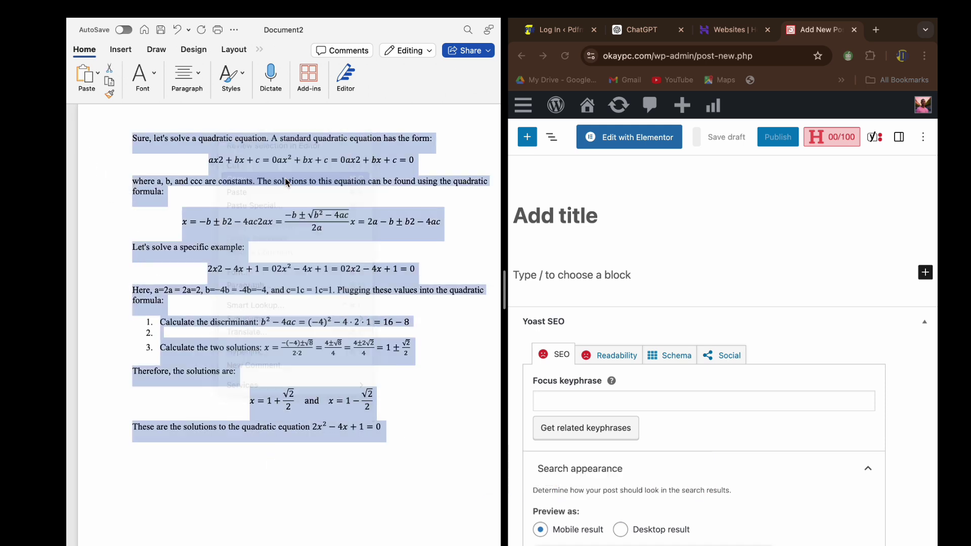
{"action": "left_click", "coordinate": [552, 273]}
{"action": "left_click", "coordinate": [554, 274]}
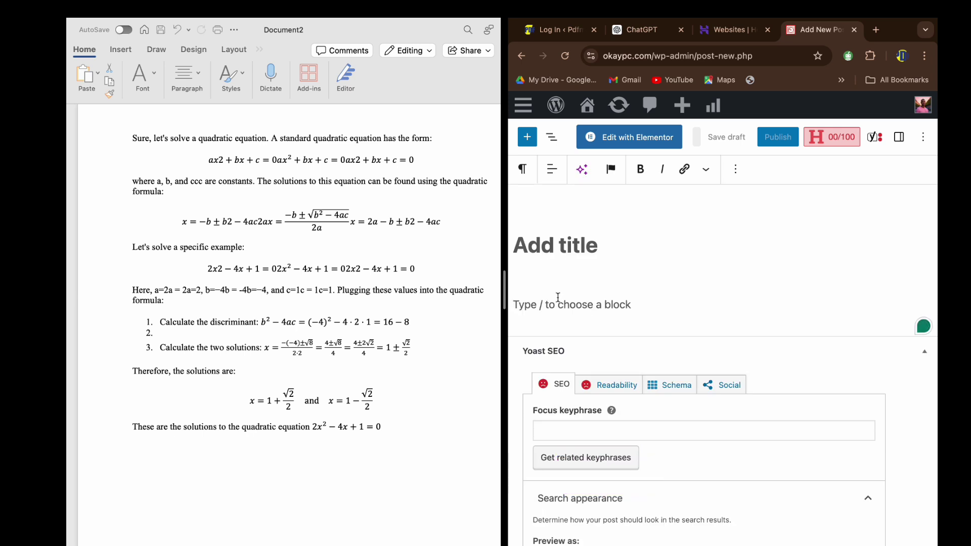
{"action": "key", "text": "super+v"}
Examine how the text and each equation came through in the pasted WordPress post, including the block below the first sentence.
{"action": "scroll", "coordinate": [667, 286], "scroll_direction": "up", "scroll_amount": 15}
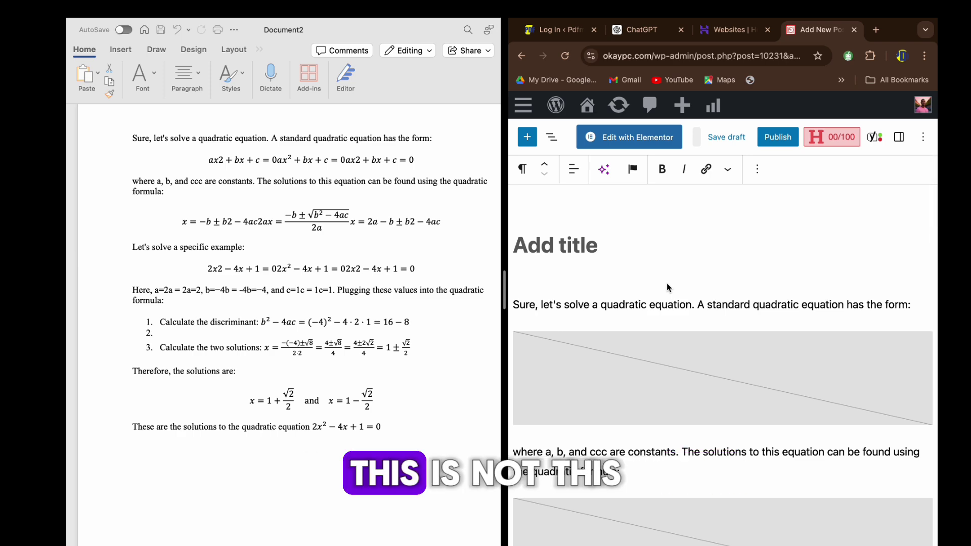
{"action": "scroll", "coordinate": [667, 286], "scroll_direction": "down", "scroll_amount": 5}
{"action": "scroll", "coordinate": [667, 288], "scroll_direction": "down", "scroll_amount": 12}
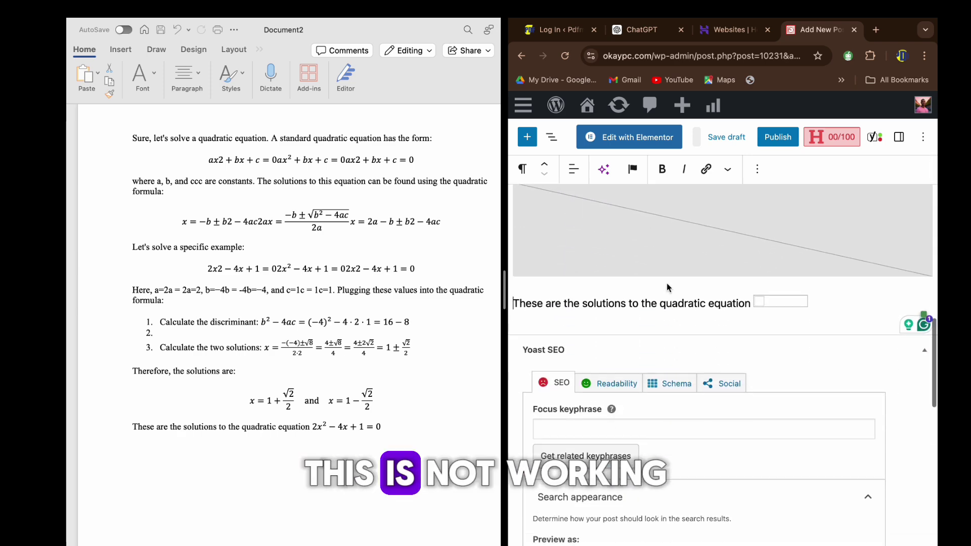
{"action": "scroll", "coordinate": [667, 287], "scroll_direction": "up", "scroll_amount": 9}
{"action": "scroll", "coordinate": [667, 286], "scroll_direction": "up", "scroll_amount": 5}
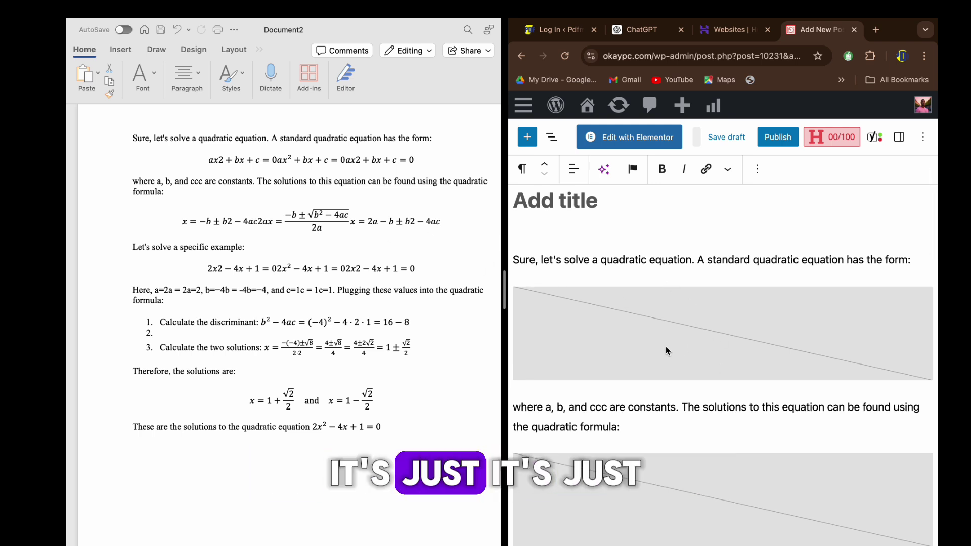
{"action": "left_click", "coordinate": [678, 332]}
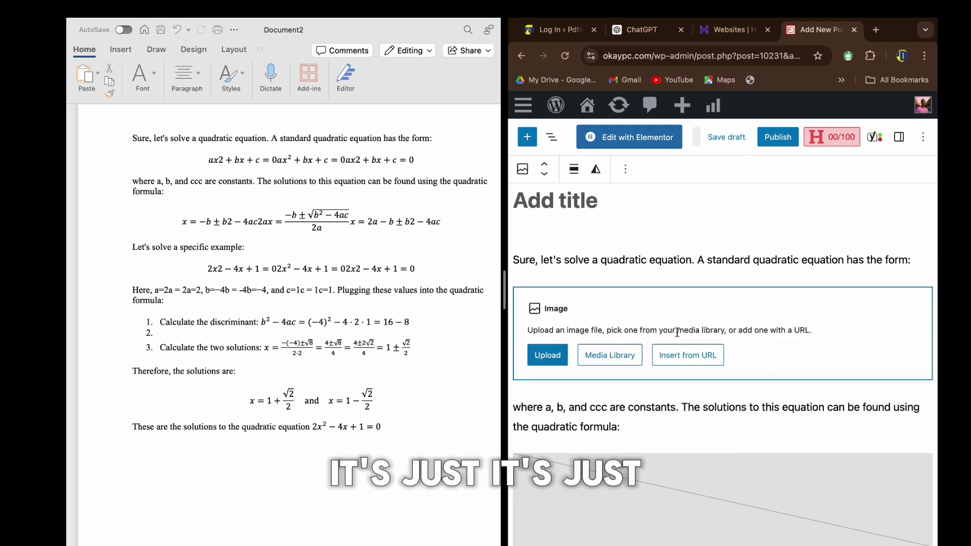
{"action": "left_click", "coordinate": [721, 259]}
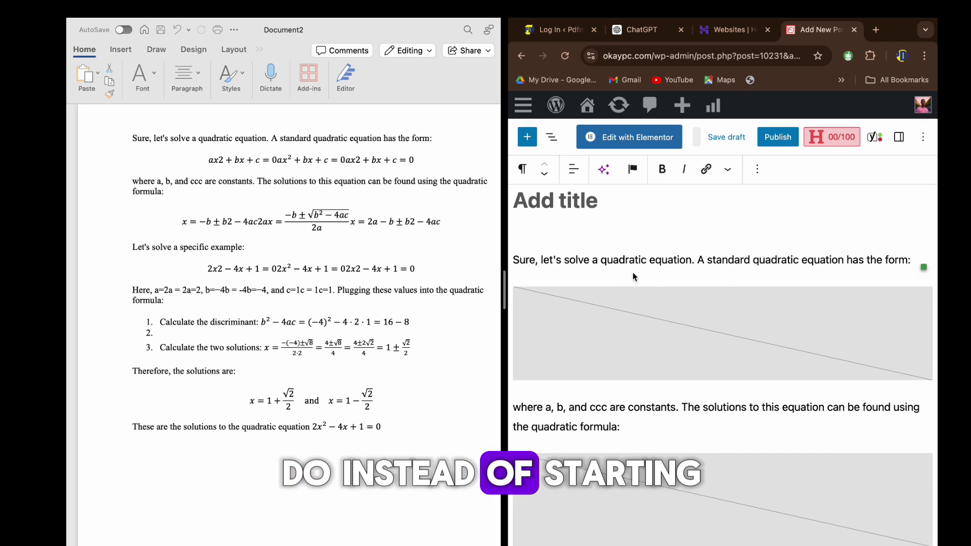
{"action": "scroll", "coordinate": [623, 311], "scroll_direction": "down", "scroll_amount": 10}
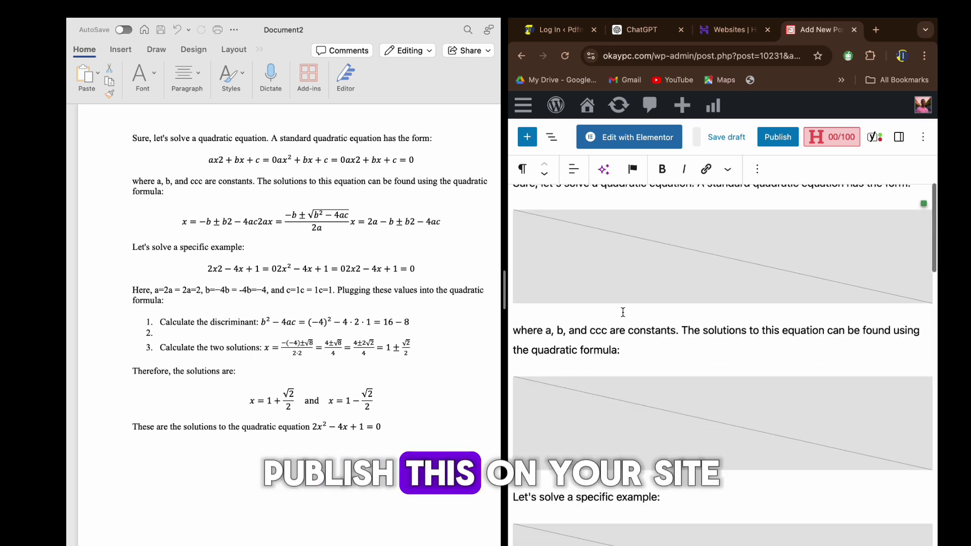
{"action": "scroll", "coordinate": [623, 312], "scroll_direction": "down", "scroll_amount": 2}
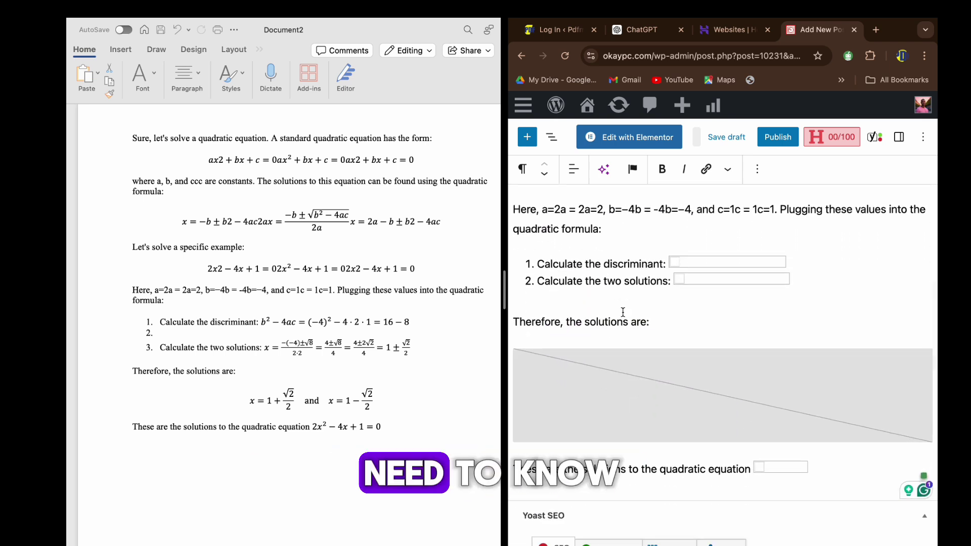
{"action": "scroll", "coordinate": [623, 312], "scroll_direction": "down", "scroll_amount": 7}
{"action": "scroll", "coordinate": [623, 312], "scroll_direction": "up", "scroll_amount": 4}
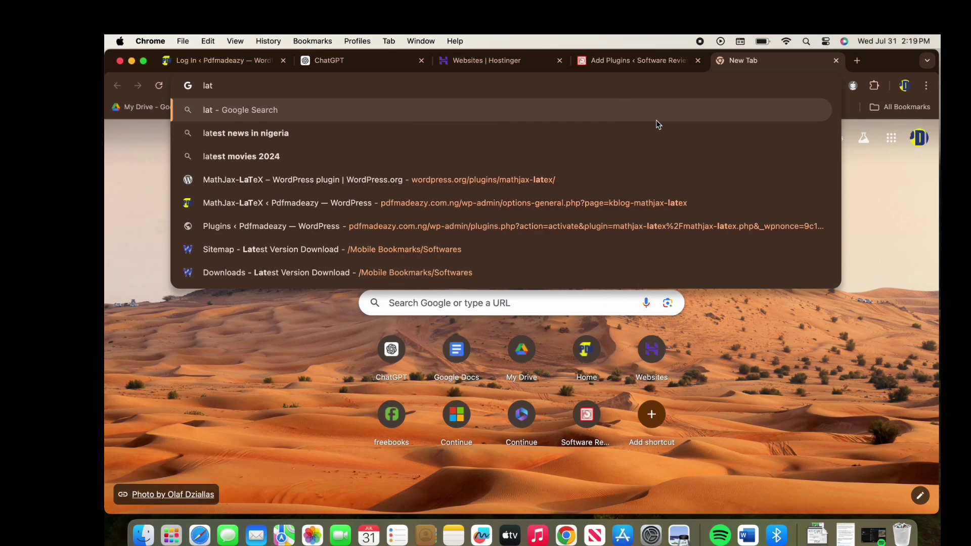
Look up "late" in a new browser tab and open the MathJax-LaTeX plugin page on WordPress.org.
{"action": "type", "text": "e"}
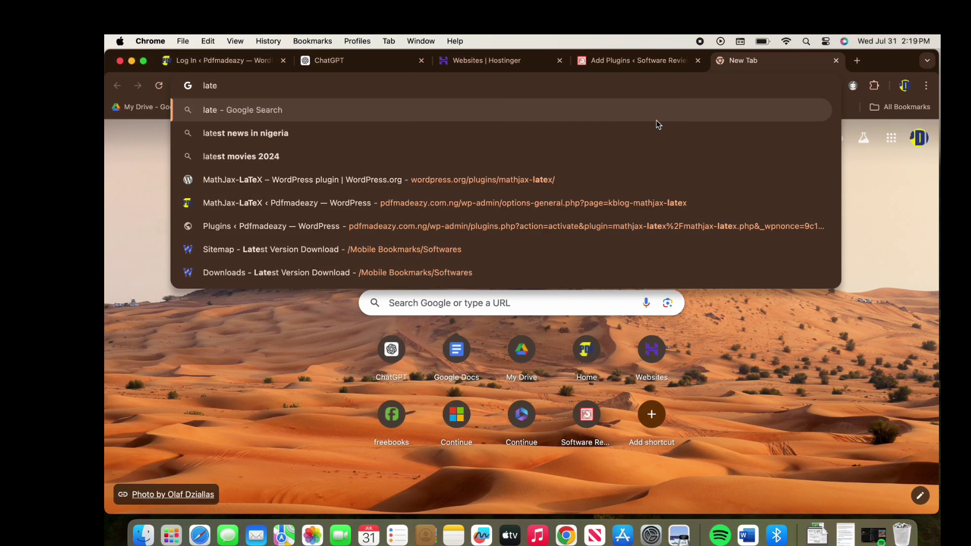
{"action": "left_click", "coordinate": [590, 178]}
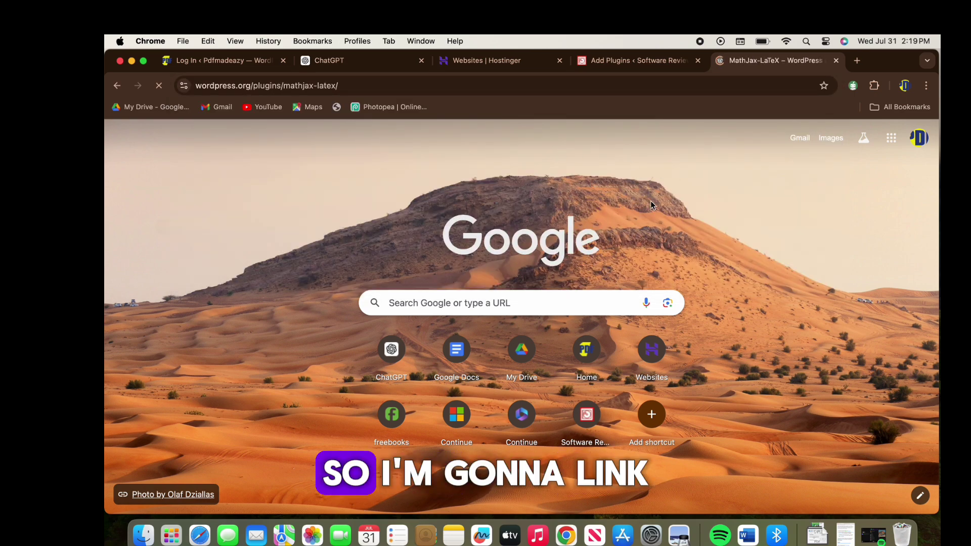
Download the MathJax-LaTeX plugin from its WordPress.org page.
{"action": "scroll", "coordinate": [609, 378], "scroll_direction": "down", "scroll_amount": 5}
{"action": "scroll", "coordinate": [609, 378], "scroll_direction": "up", "scroll_amount": 5}
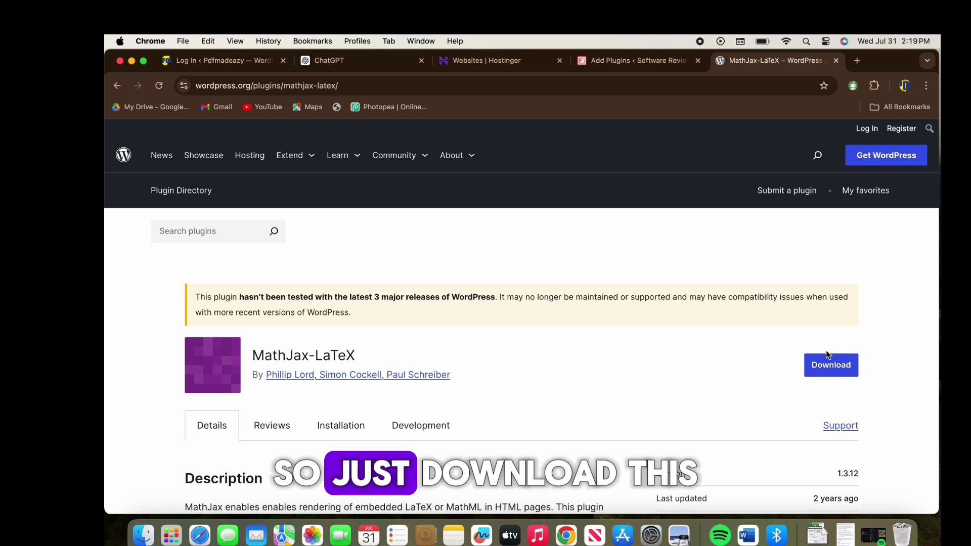
{"action": "left_click", "coordinate": [824, 365]}
Return to the site's Add Plugins page, then upload and install "mathjax-latex.1.3.12 (1).zip" from the Downloads folder.
{"action": "left_click", "coordinate": [632, 60]}
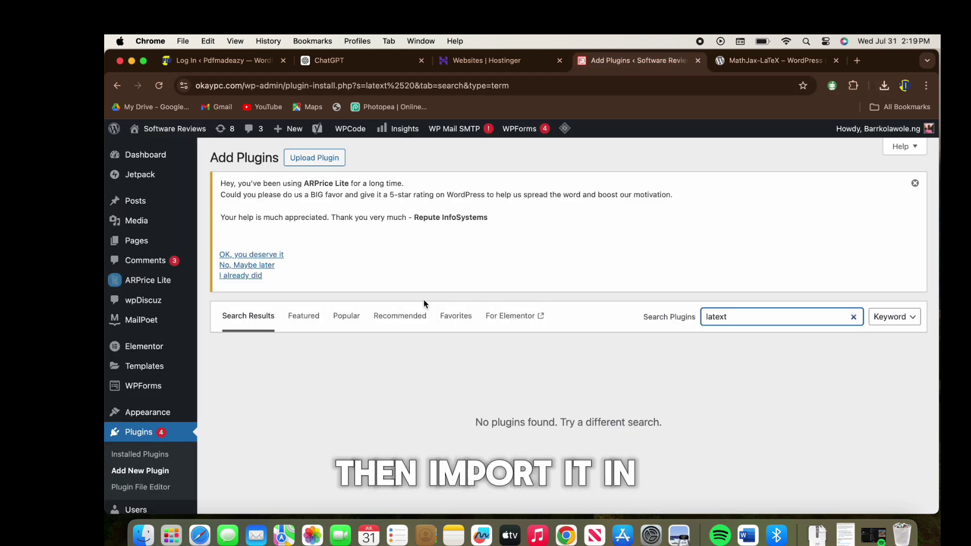
{"action": "left_click", "coordinate": [304, 160]}
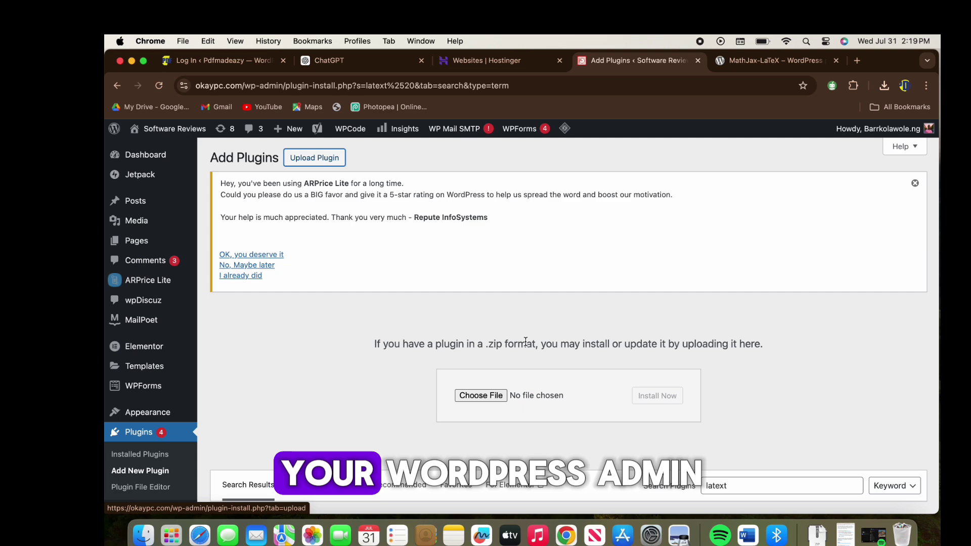
{"action": "left_click", "coordinate": [490, 397]}
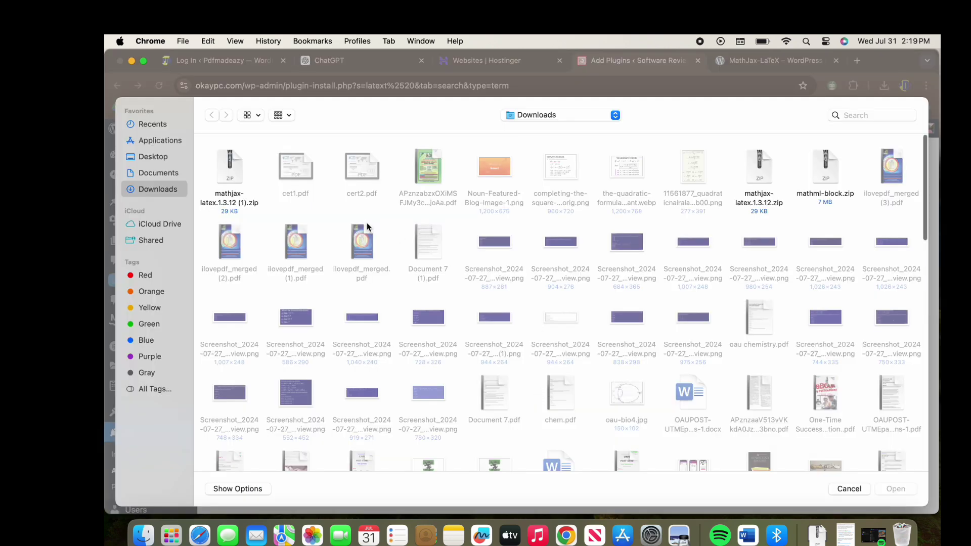
{"action": "left_click", "coordinate": [230, 179]}
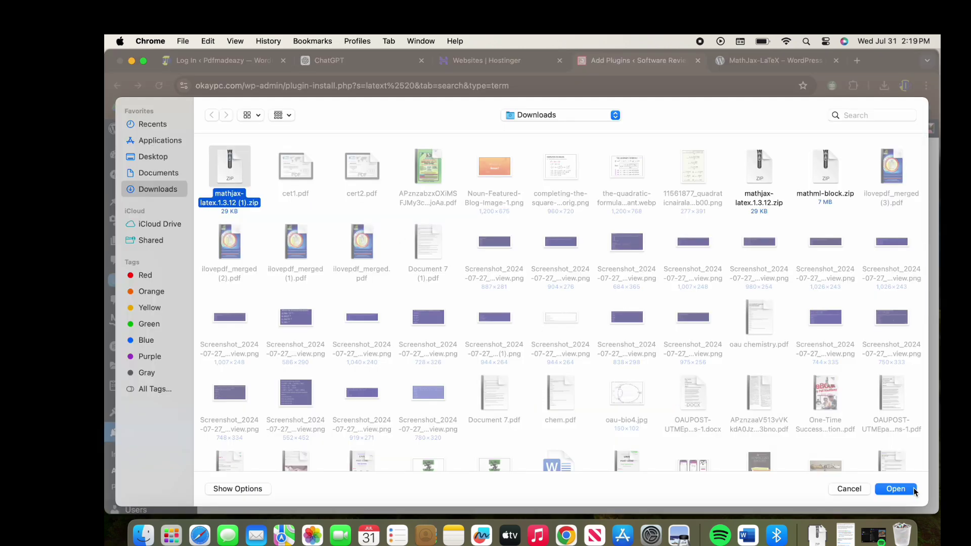
{"action": "left_click", "coordinate": [914, 490]}
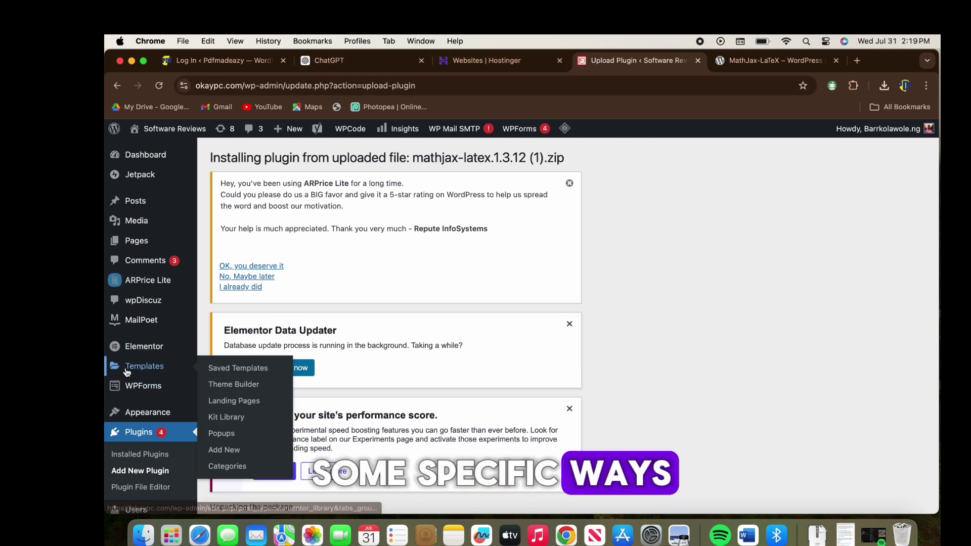
Open the list of installed plugins and activate MathJax-LaTeX.
{"action": "scroll", "coordinate": [127, 372], "scroll_direction": "down", "scroll_amount": 3}
{"action": "scroll", "coordinate": [126, 373], "scroll_direction": "down", "scroll_amount": 3}
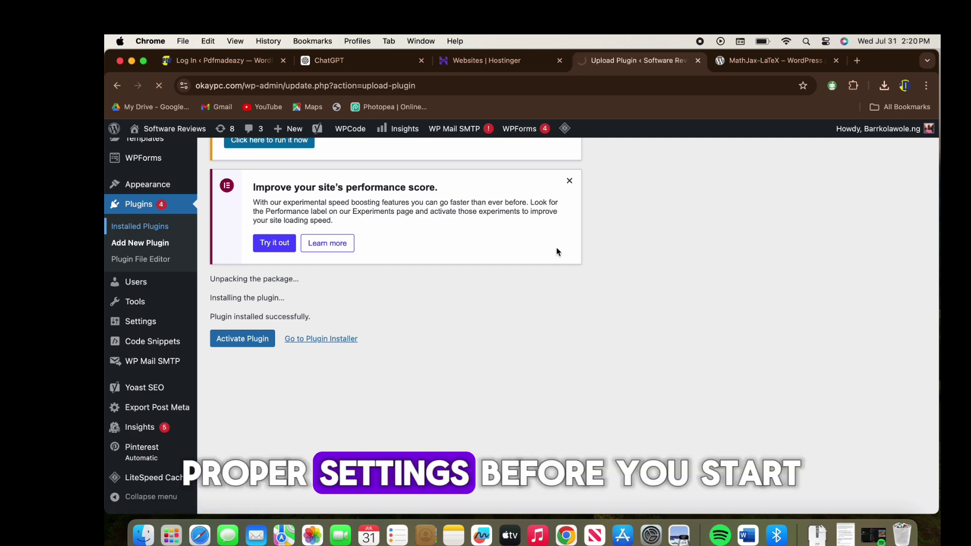
{"action": "scroll", "coordinate": [557, 247], "scroll_direction": "down", "scroll_amount": 10}
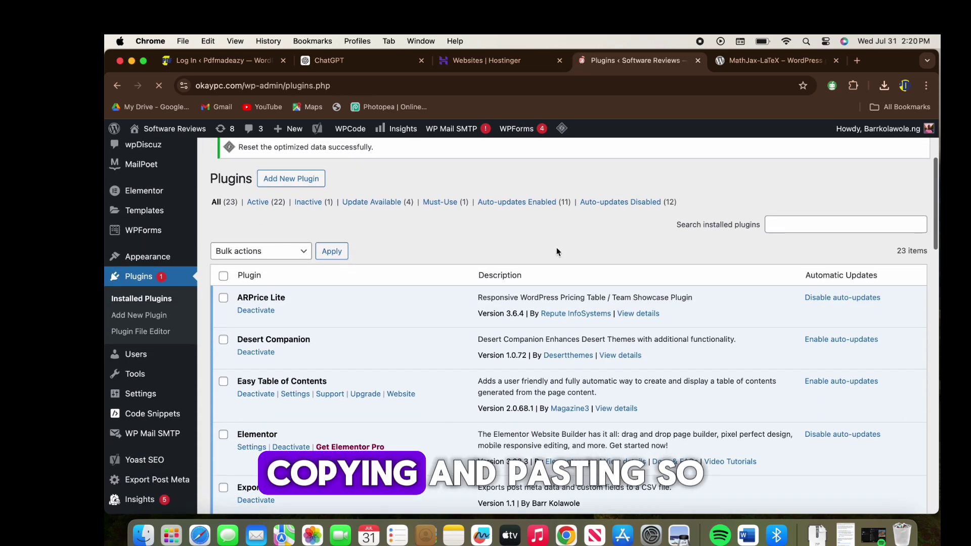
{"action": "scroll", "coordinate": [556, 247], "scroll_direction": "down", "scroll_amount": 10}
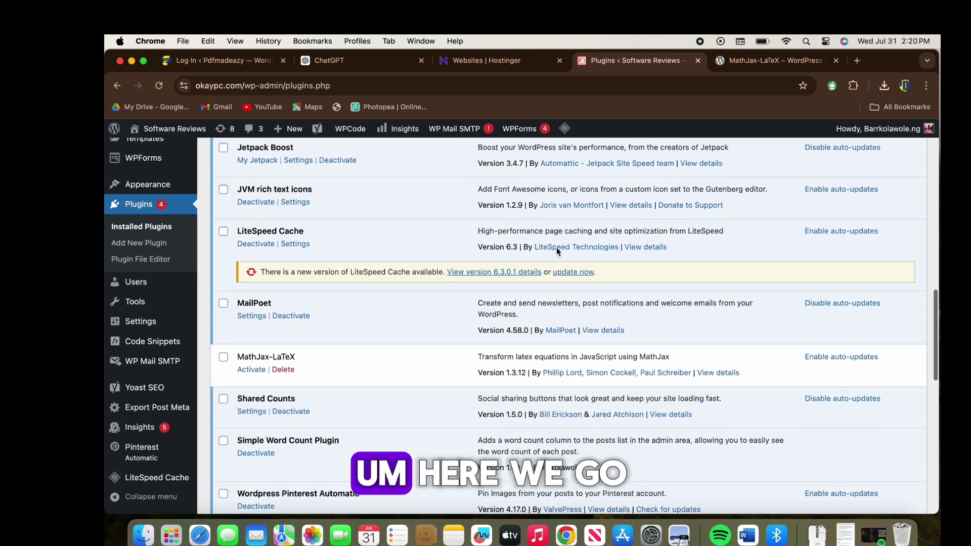
{"action": "scroll", "coordinate": [556, 251], "scroll_direction": "up", "scroll_amount": 1}
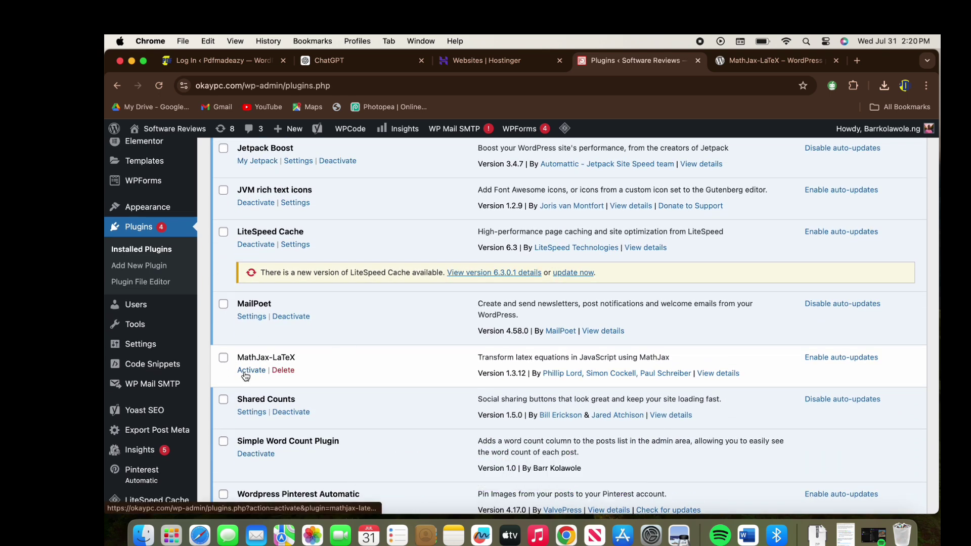
{"action": "scroll", "coordinate": [370, 371], "scroll_direction": "up", "scroll_amount": 15}
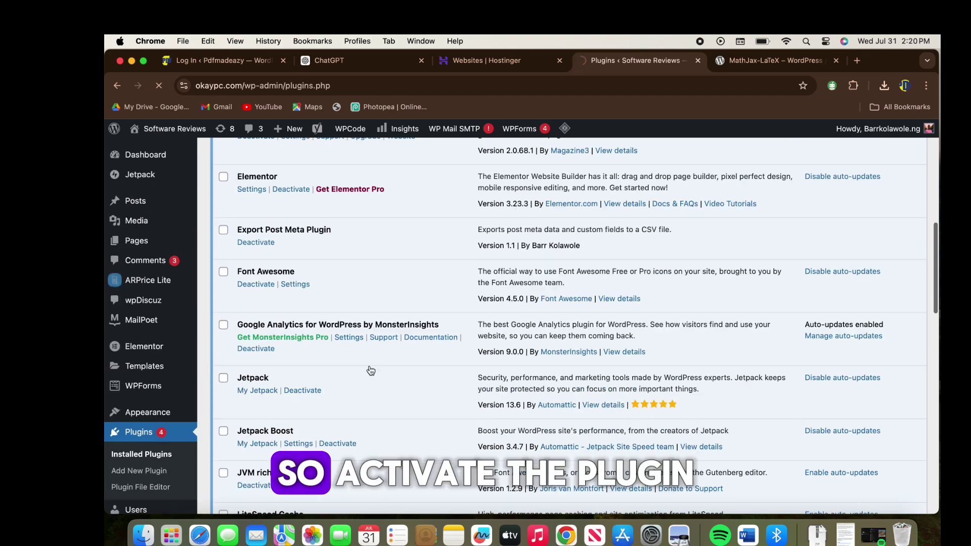
{"action": "scroll", "coordinate": [369, 371], "scroll_direction": "down", "scroll_amount": 3}
{"action": "scroll", "coordinate": [370, 371], "scroll_direction": "down", "scroll_amount": 15}
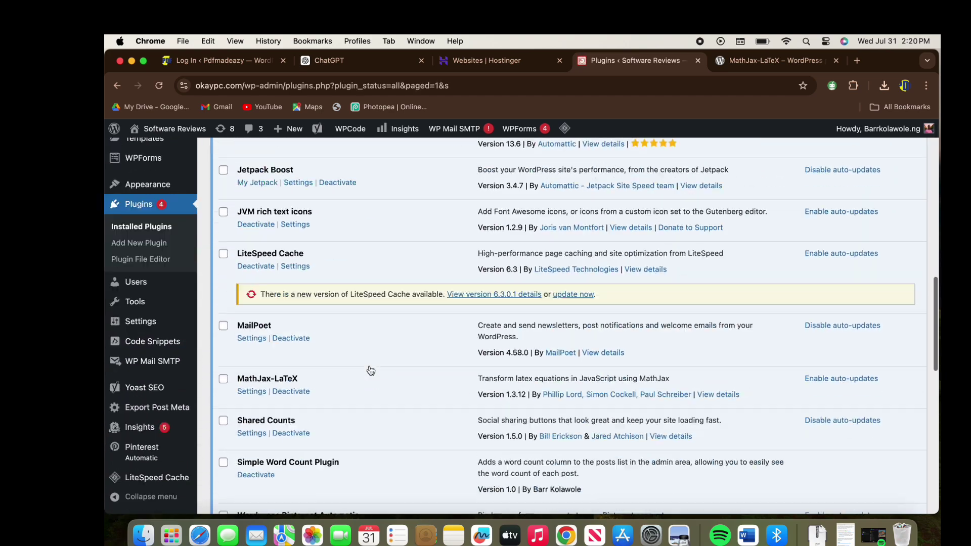
Enable Force Load in the MathJax-LaTeX plugin settings and save the changes.
{"action": "left_click", "coordinate": [252, 251]}
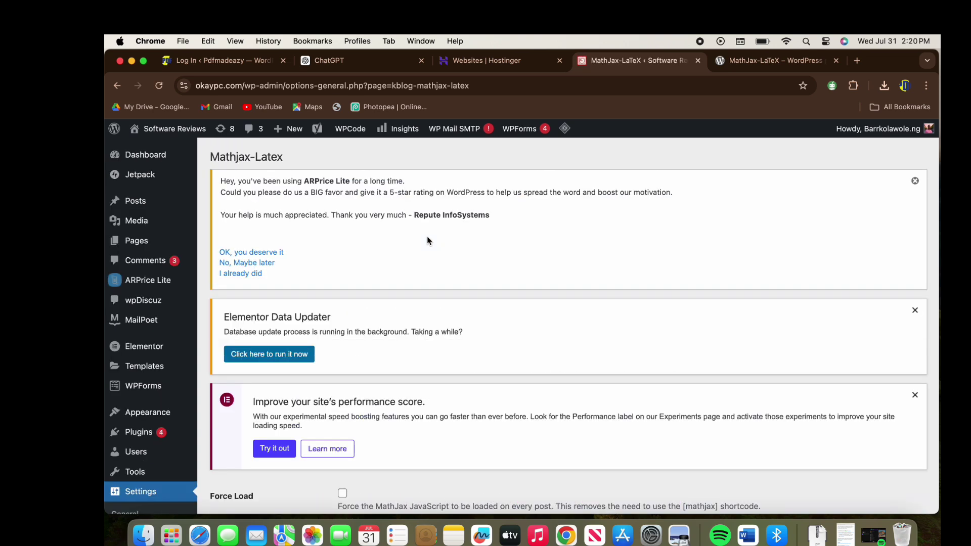
{"action": "scroll", "coordinate": [427, 241], "scroll_direction": "down", "scroll_amount": 5}
{"action": "scroll", "coordinate": [427, 241], "scroll_direction": "down", "scroll_amount": 2}
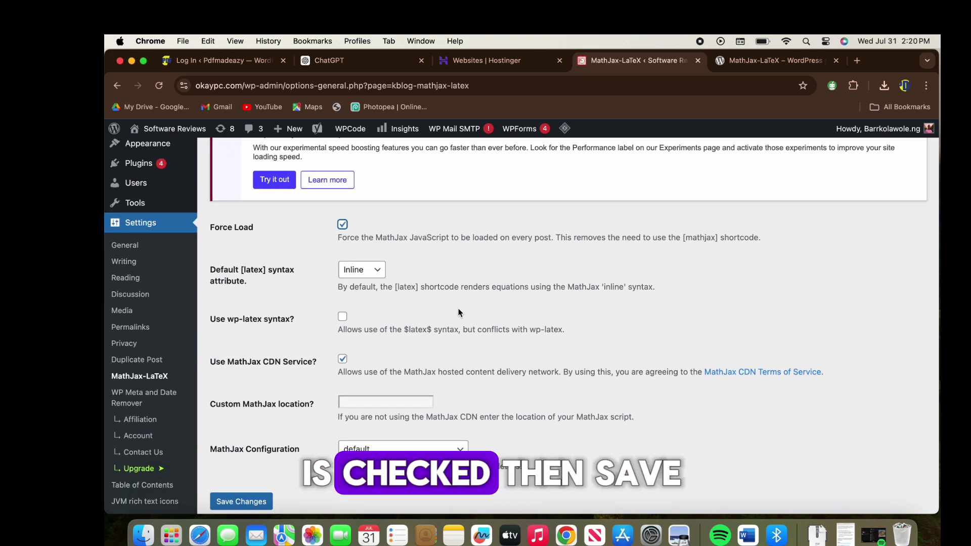
{"action": "scroll", "coordinate": [459, 313], "scroll_direction": "down", "scroll_amount": 5}
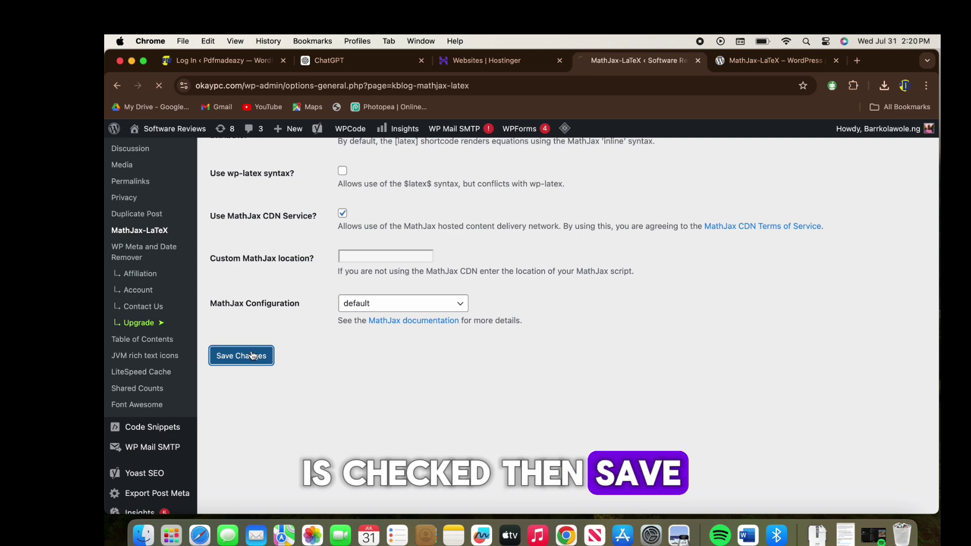
{"action": "scroll", "coordinate": [254, 357], "scroll_direction": "down", "scroll_amount": 5}
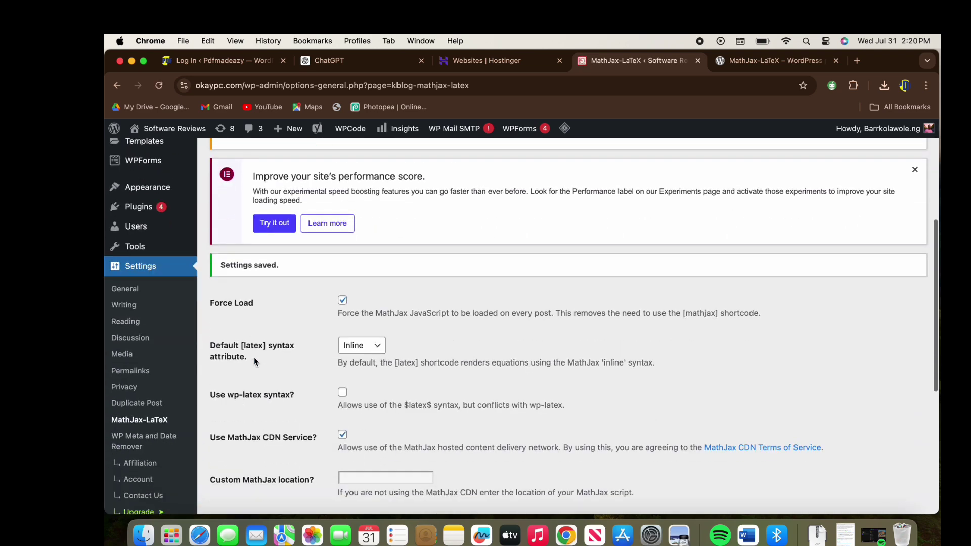
{"action": "scroll", "coordinate": [254, 357], "scroll_direction": "up", "scroll_amount": 5}
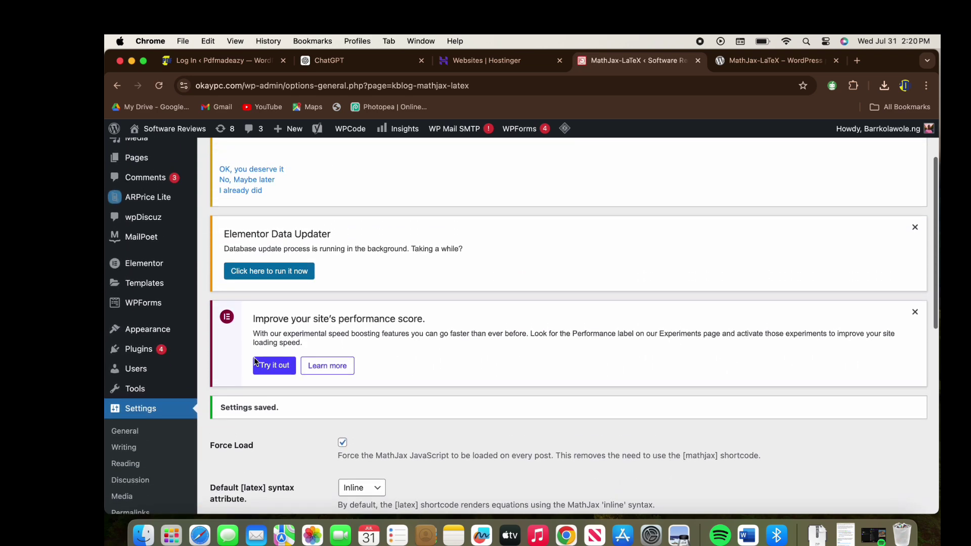
Start a new blank WordPress post and bring up the ChatGPT conversation with the quadratic equation solution.
{"action": "scroll", "coordinate": [254, 357], "scroll_direction": "up", "scroll_amount": 3}
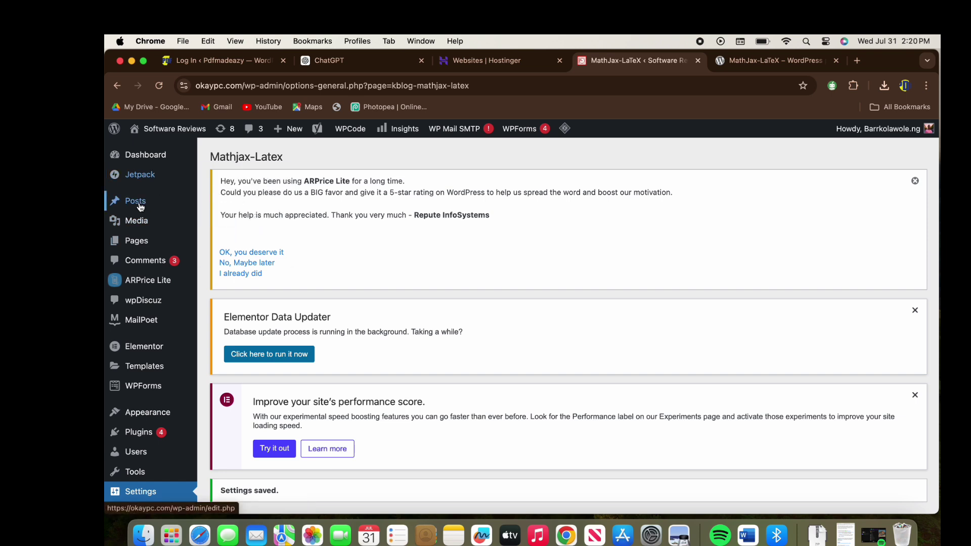
{"action": "mouse_move", "coordinate": [141, 205]}
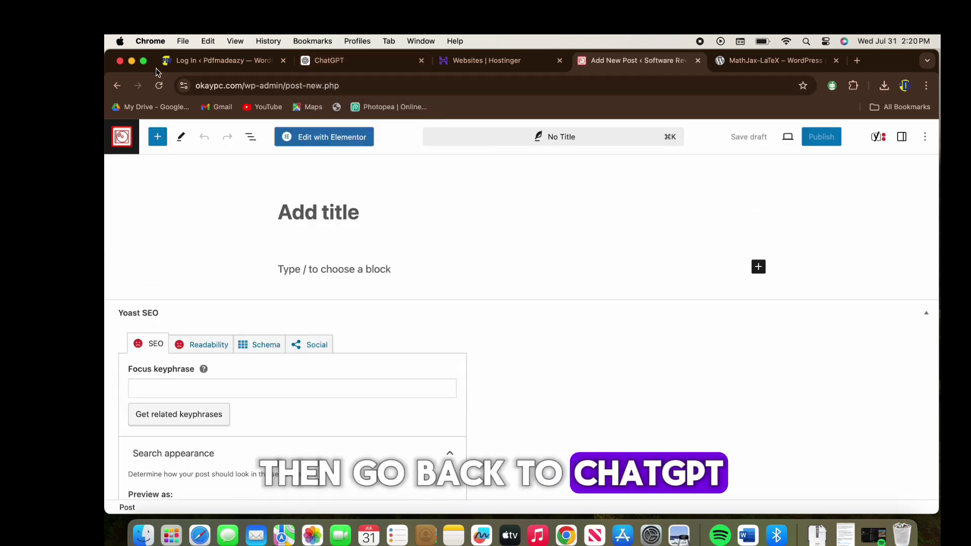
{"action": "mouse_move", "coordinate": [145, 65]}
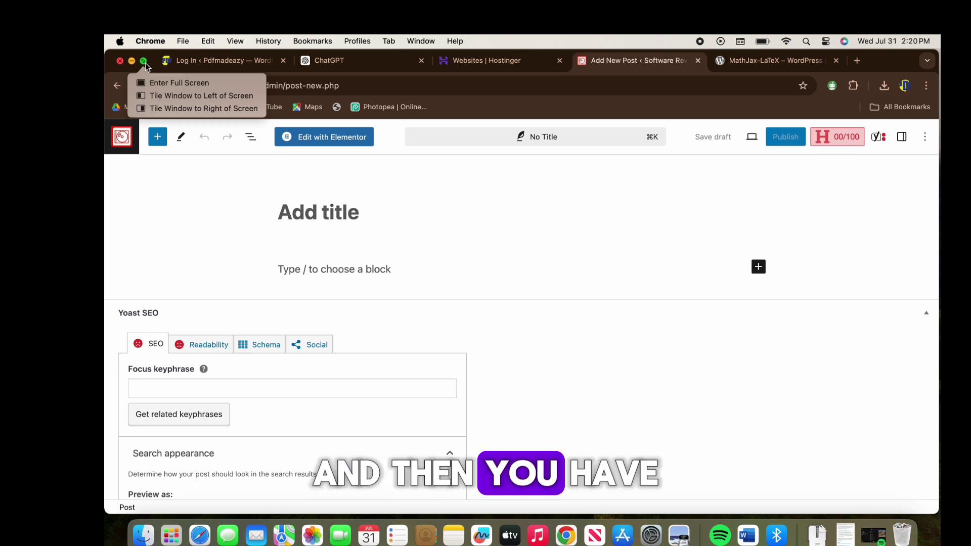
{"action": "left_click", "coordinate": [170, 96]}
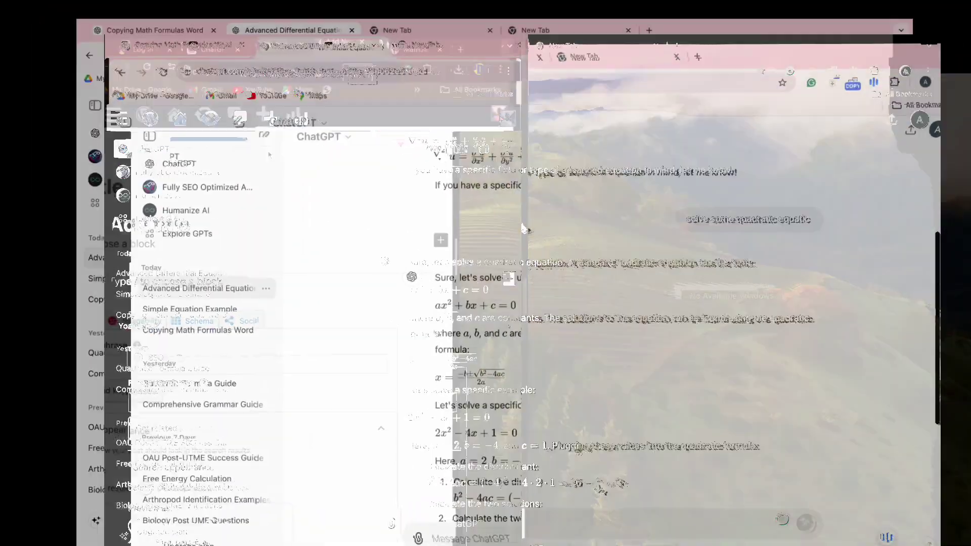
Examine ChatGPT's quadratic equation answer, from the standard form and formula through the worked example to the final solutions.
{"action": "scroll", "coordinate": [521, 223], "scroll_direction": "up", "scroll_amount": 3}
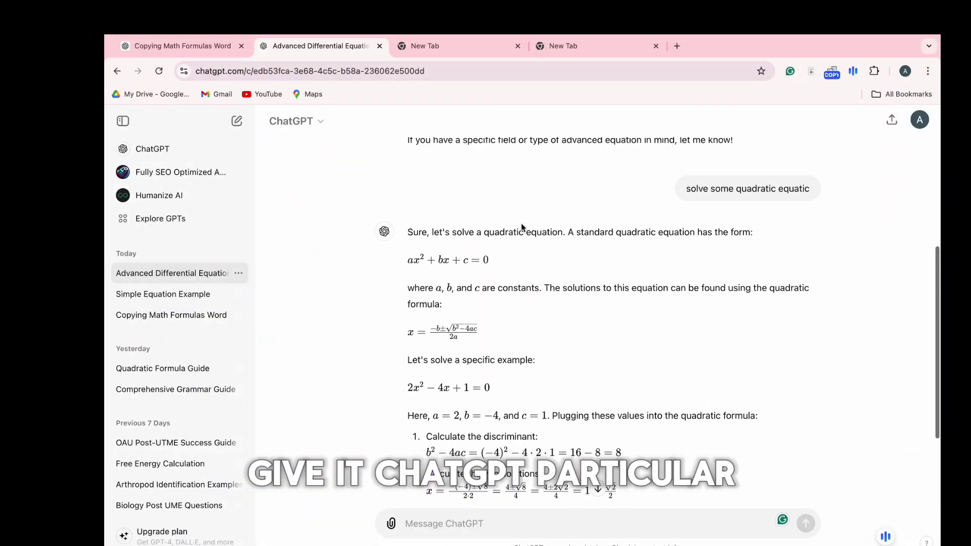
{"action": "scroll", "coordinate": [521, 223], "scroll_direction": "down", "scroll_amount": 3}
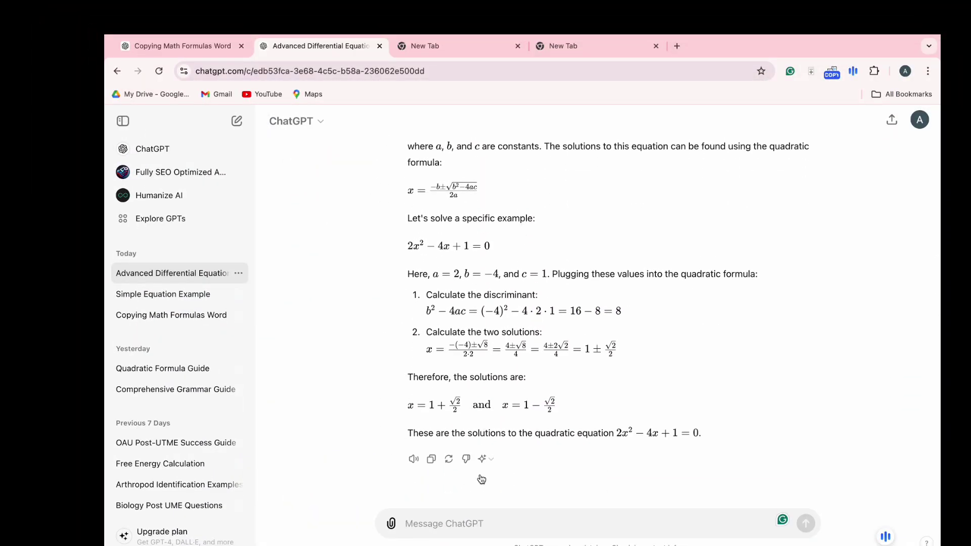
{"action": "left_click", "coordinate": [454, 521]}
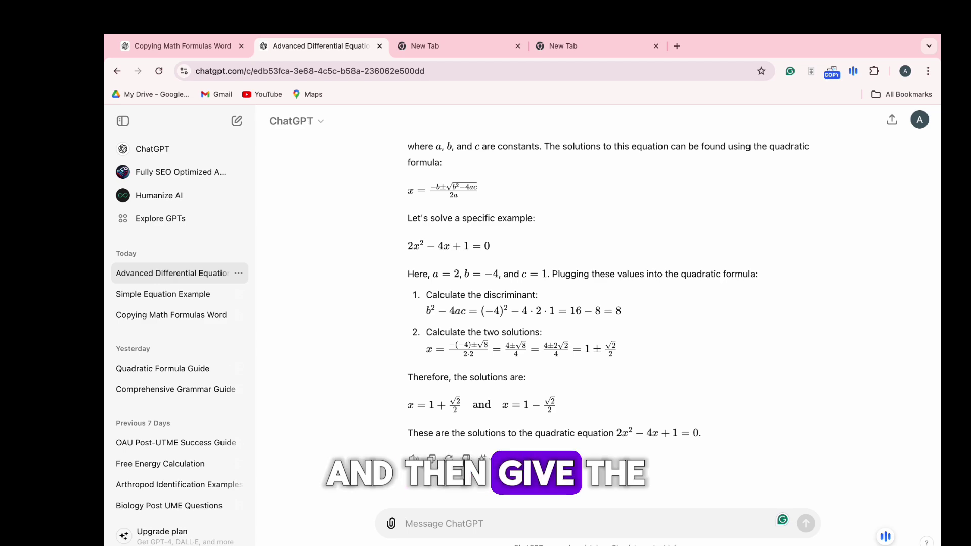
{"action": "scroll", "coordinate": [701, 307], "scroll_direction": "up", "scroll_amount": 2}
{"action": "scroll", "coordinate": [701, 307], "scroll_direction": "up", "scroll_amount": 1}
{"action": "scroll", "coordinate": [701, 307], "scroll_direction": "down", "scroll_amount": 2}
{"action": "scroll", "coordinate": [701, 307], "scroll_direction": "up", "scroll_amount": 2}
{"action": "scroll", "coordinate": [701, 307], "scroll_direction": "down", "scroll_amount": 1}
{"action": "scroll", "coordinate": [701, 307], "scroll_direction": "down", "scroll_amount": 1}
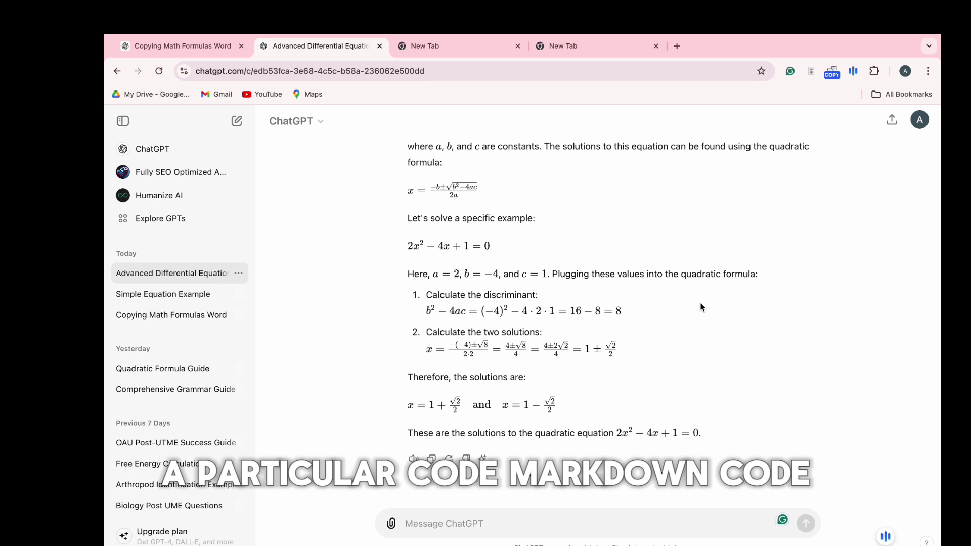
{"action": "scroll", "coordinate": [700, 307], "scroll_direction": "up", "scroll_amount": 3}
{"action": "scroll", "coordinate": [700, 307], "scroll_direction": "down", "scroll_amount": 2}
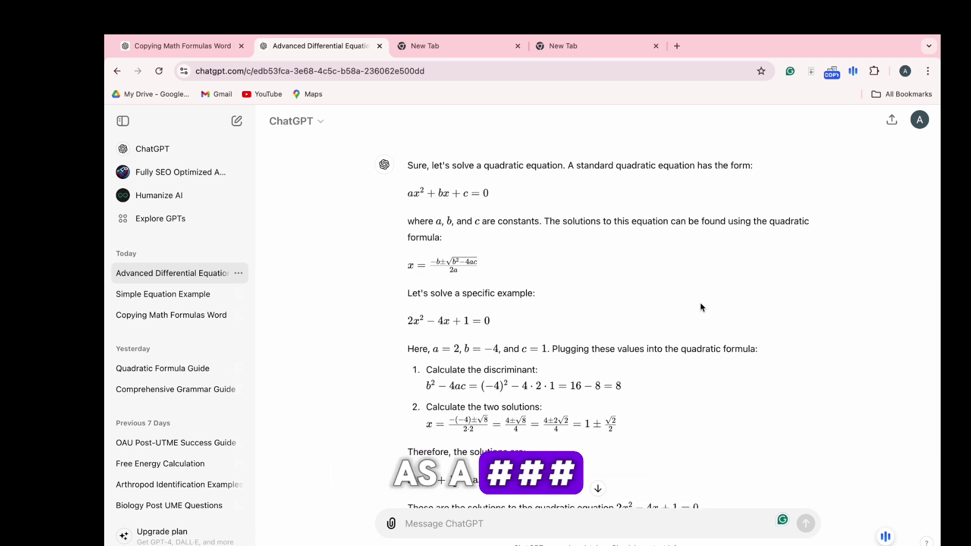
{"action": "scroll", "coordinate": [701, 307], "scroll_direction": "up", "scroll_amount": 1}
{"action": "scroll", "coordinate": [701, 307], "scroll_direction": "down", "scroll_amount": 3}
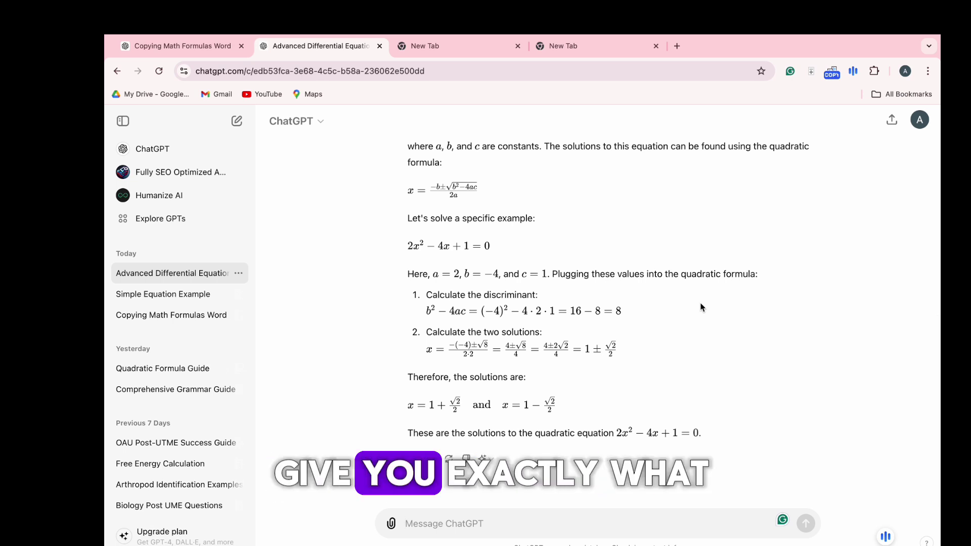
{"action": "scroll", "coordinate": [700, 307], "scroll_direction": "up", "scroll_amount": 2}
{"action": "scroll", "coordinate": [700, 307], "scroll_direction": "down", "scroll_amount": 2}
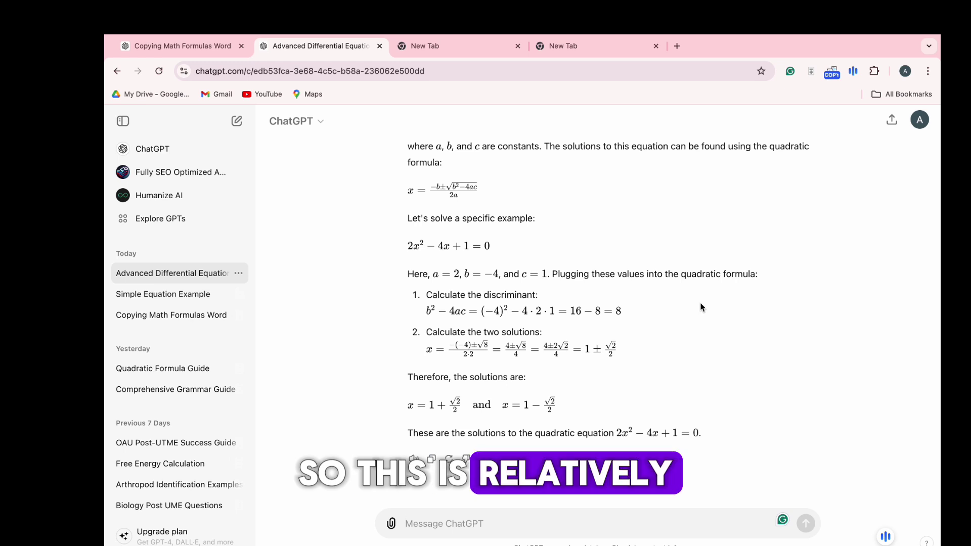
{"action": "scroll", "coordinate": [701, 307], "scroll_direction": "up", "scroll_amount": 1}
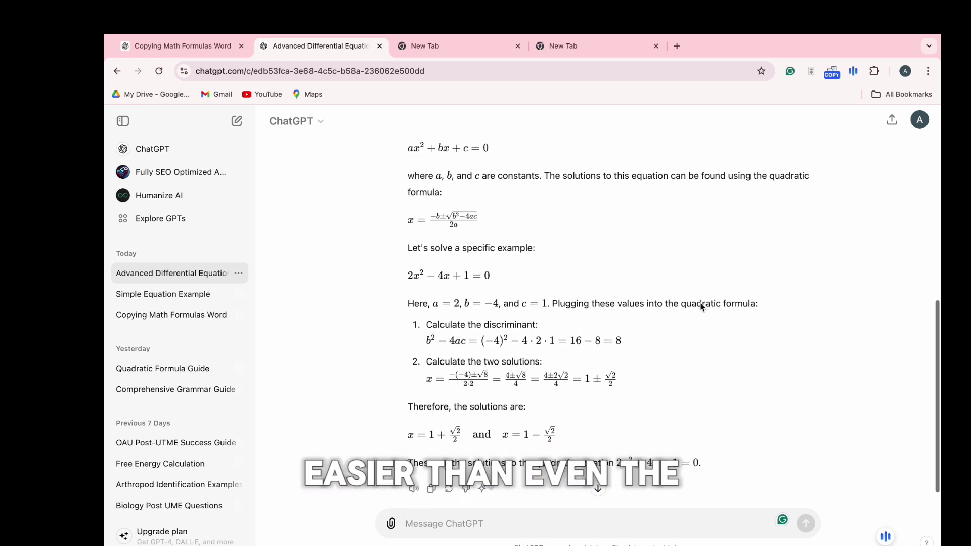
{"action": "scroll", "coordinate": [701, 307], "scroll_direction": "down", "scroll_amount": 1}
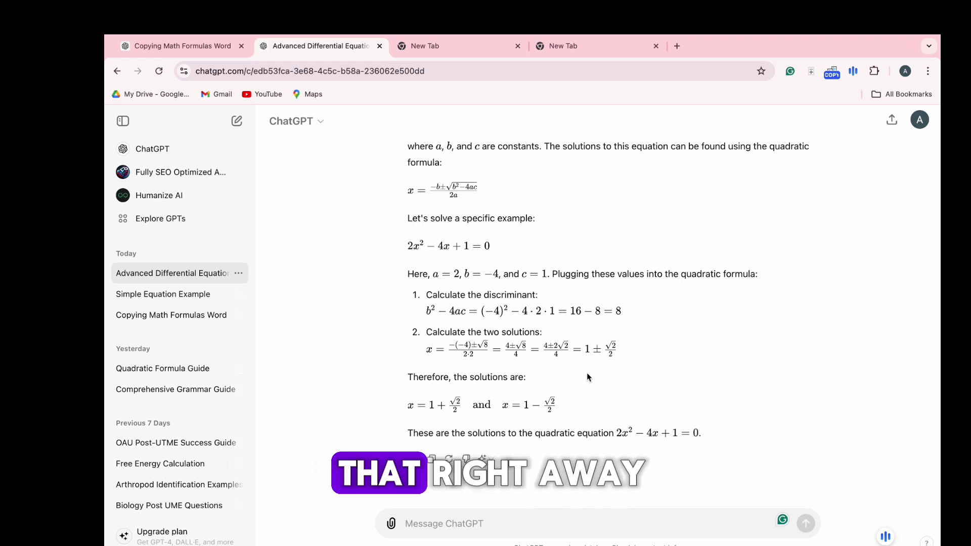
Ask ChatGPT to "write this for me in a markdown code for latext math plugin for wordpress", review the code and exit full screen.
{"action": "type", "text": "write this for me in a markdown code for latext math plugin for wordpress"}
{"action": "left_click", "coordinate": [805, 523]}
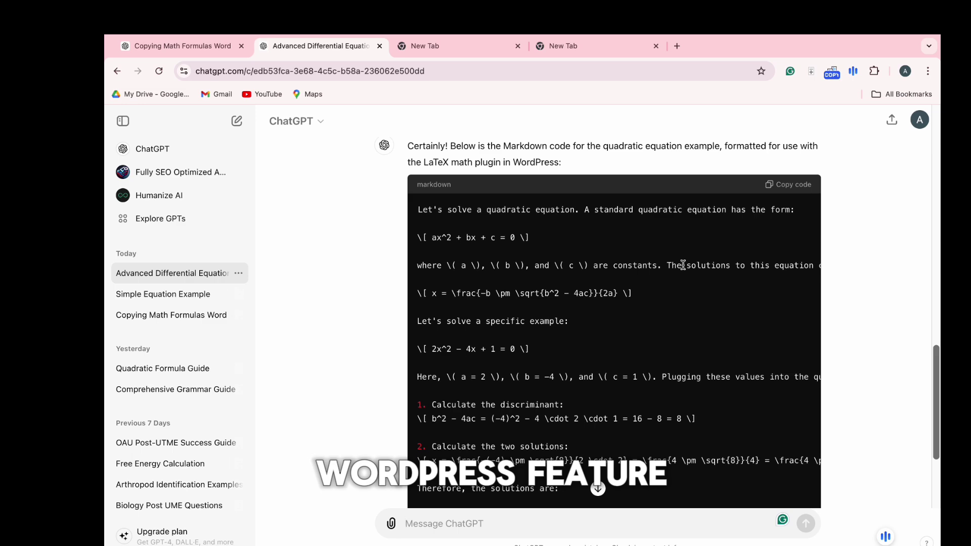
{"action": "scroll", "coordinate": [643, 324], "scroll_direction": "down", "scroll_amount": 3}
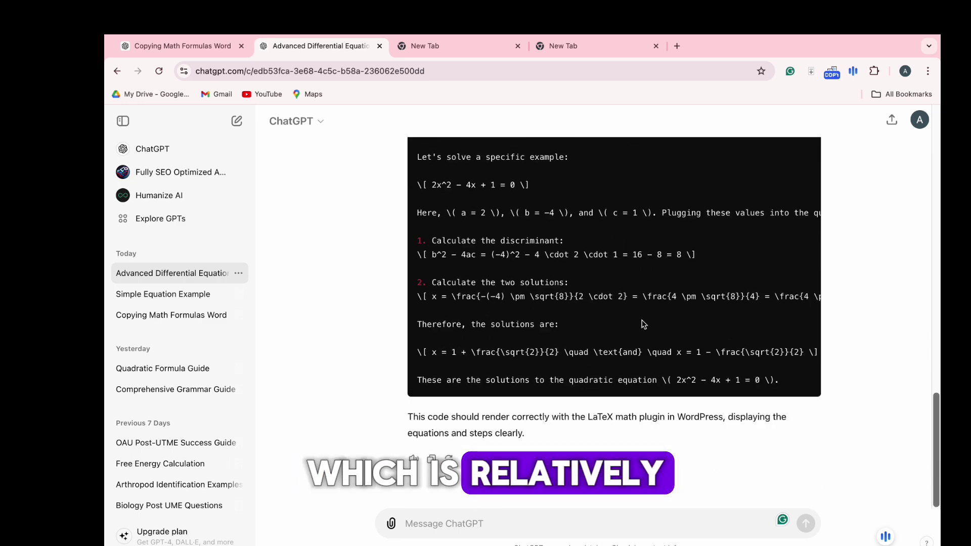
{"action": "scroll", "coordinate": [643, 324], "scroll_direction": "up", "scroll_amount": 4}
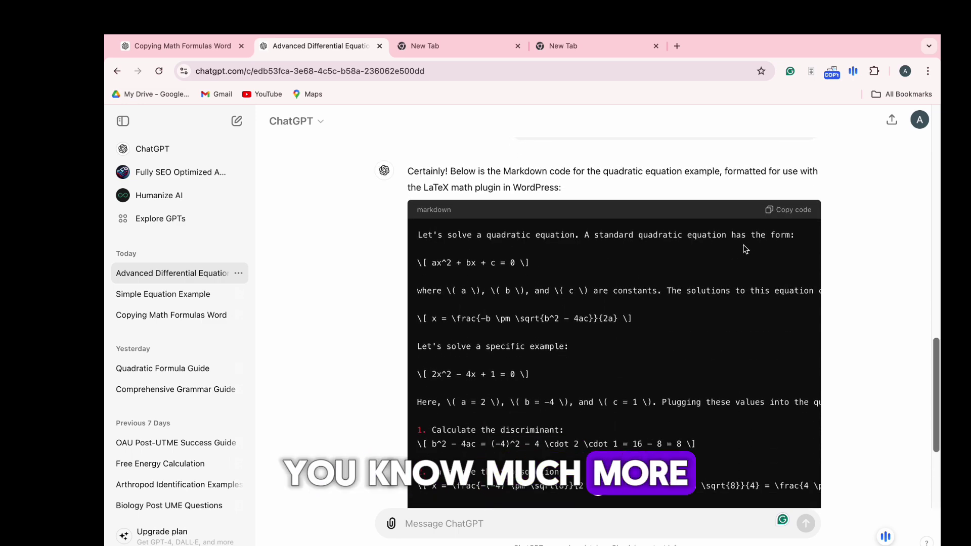
{"action": "scroll", "coordinate": [736, 304], "scroll_direction": "down", "scroll_amount": 4}
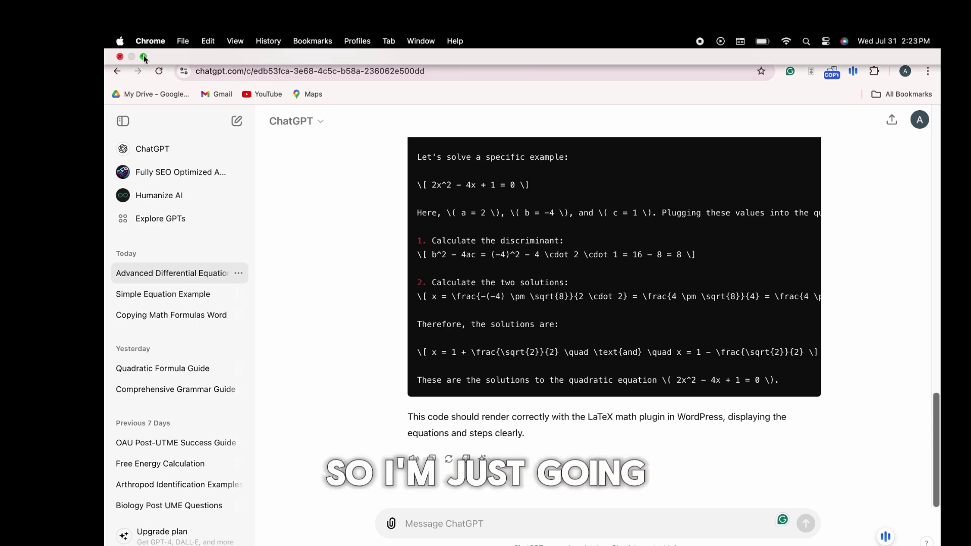
{"action": "left_click", "coordinate": [144, 57]}
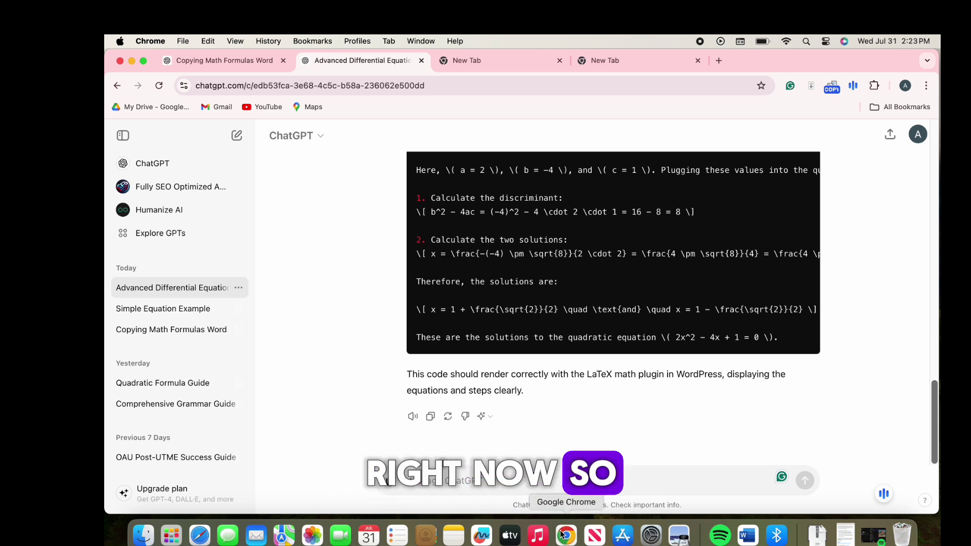
Switch to the browser profile with the blank WordPress post, add a Shortcode block and paste ChatGPT's LaTeX quadratic equation code into it.
{"action": "left_click", "coordinate": [905, 86]}
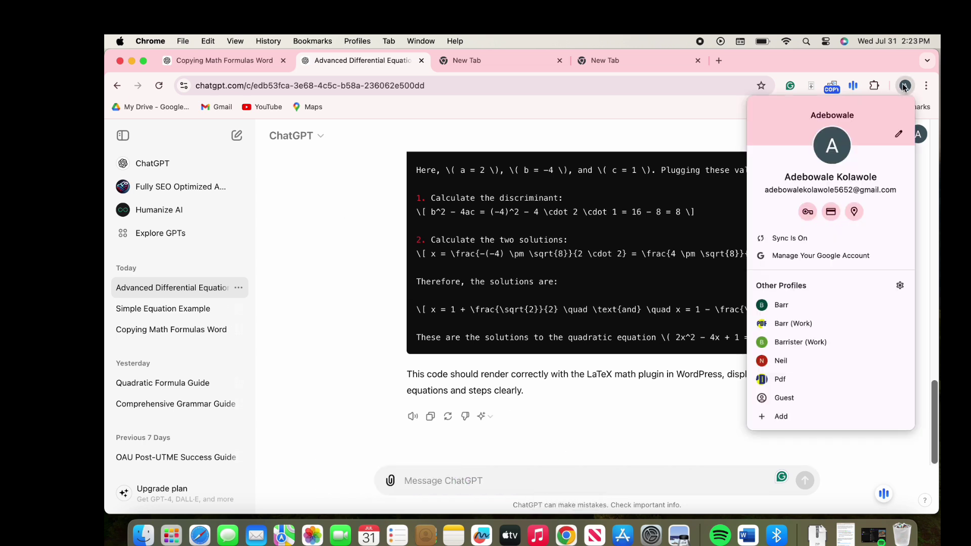
{"action": "left_click", "coordinate": [789, 379]}
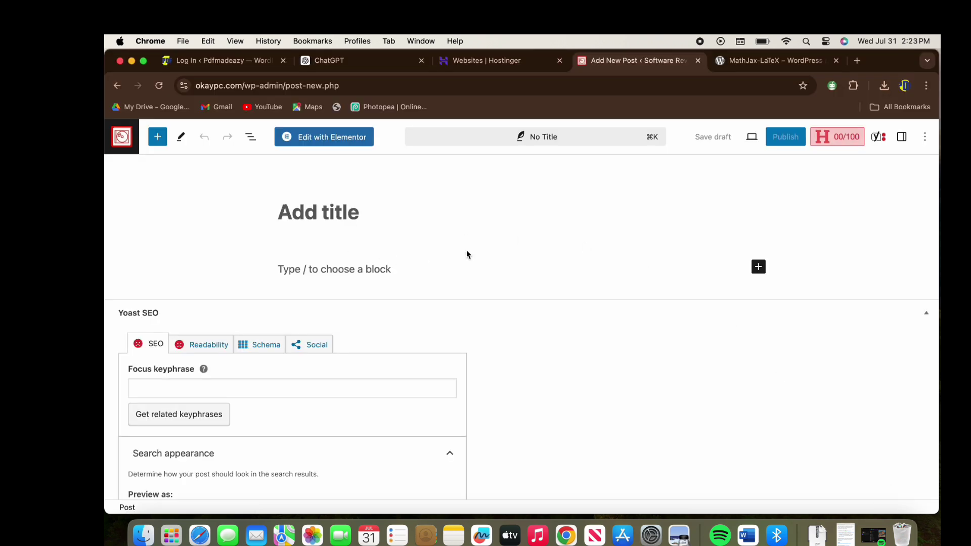
{"action": "left_click", "coordinate": [759, 267]}
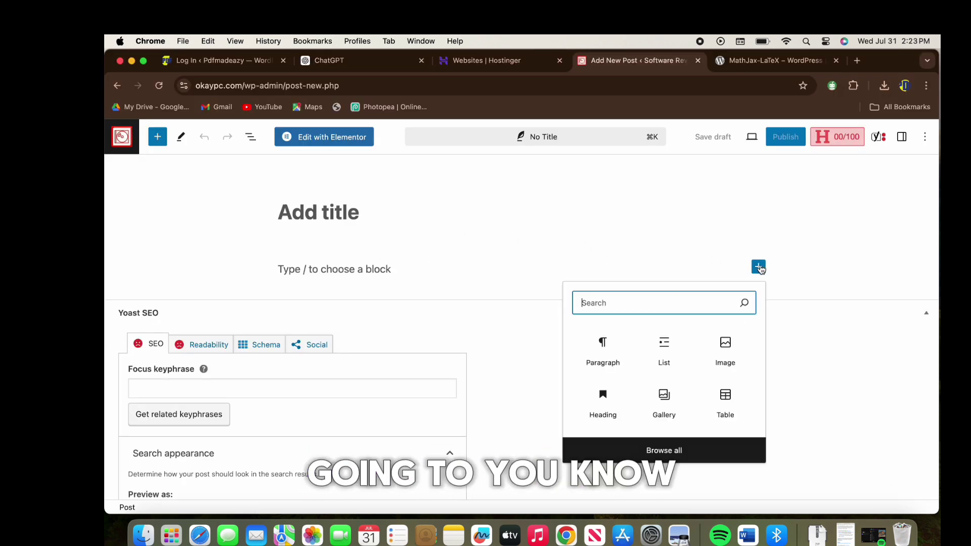
{"action": "type", "text": "sho"}
{"action": "left_click", "coordinate": [601, 344]}
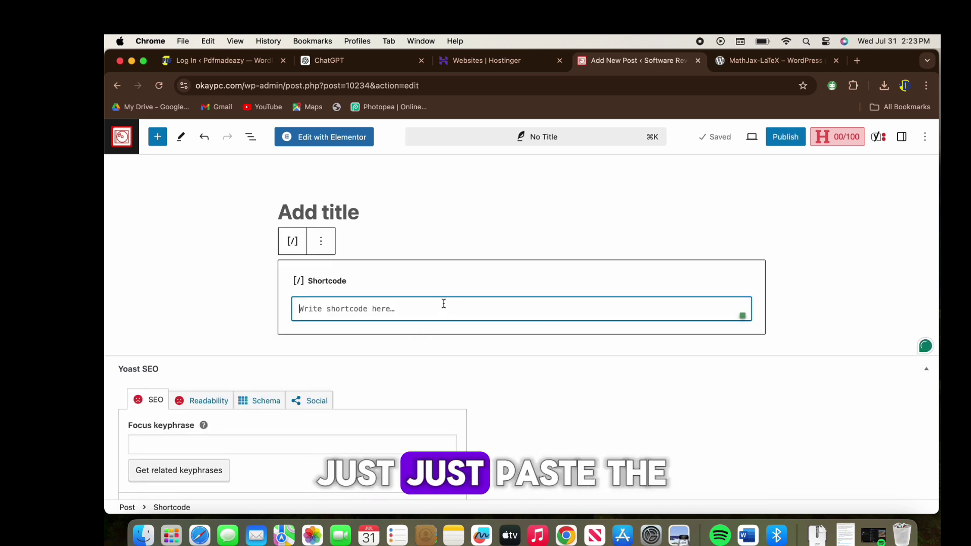
{"action": "type", "text": "Here, \\( a = 2 \\), \\( b = -4 \\), and \\( c = 1 \\). Plugging these values into the quadratic formula:  1. Calculate the discriminant: \\[ b^2 - 4ac = (-4)^2 - 4 \\cdot 2 \\cdot 1 = 16 - 8 = 8 \\]  2. Calculate the two solutions: \\[ x = \\frac{-(-4) \\pm \\sqrt{8}}{2 \\cdot 2} = \\frac{4 \\pm \\sqrt{8}}{4} = \\frac{4 \\pm 2\\sqrt{2}}{4} = 1 \\pm \\frac{\\sqrt{2}}{2} \\]  Therefore, the solutions are:  \\[ x = 1 + \\frac{\\sqrt{2}}{2} \\quad \\text{and} \\quad x = 1 - \\frac{\\sqrt{2}}{2} \\]  These are the solutions to the quadratic equation \\( 2x^2 - 4x + 1 = 0 \\)."}
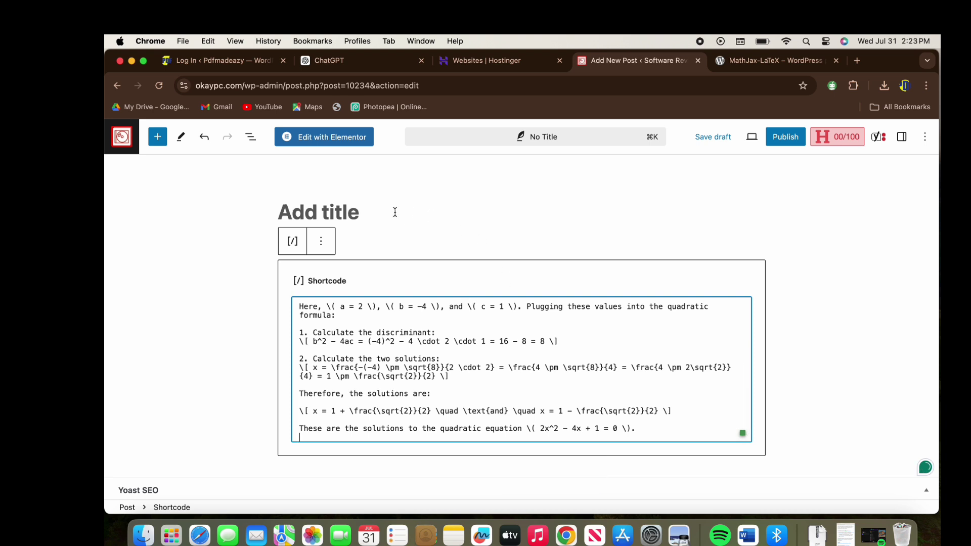
Copy the code's first sentence, "Let's solve a quadratic equation. A standard quadratic equation has the form:", into the post title.
{"action": "scroll", "coordinate": [443, 352], "scroll_direction": "up", "scroll_amount": 5}
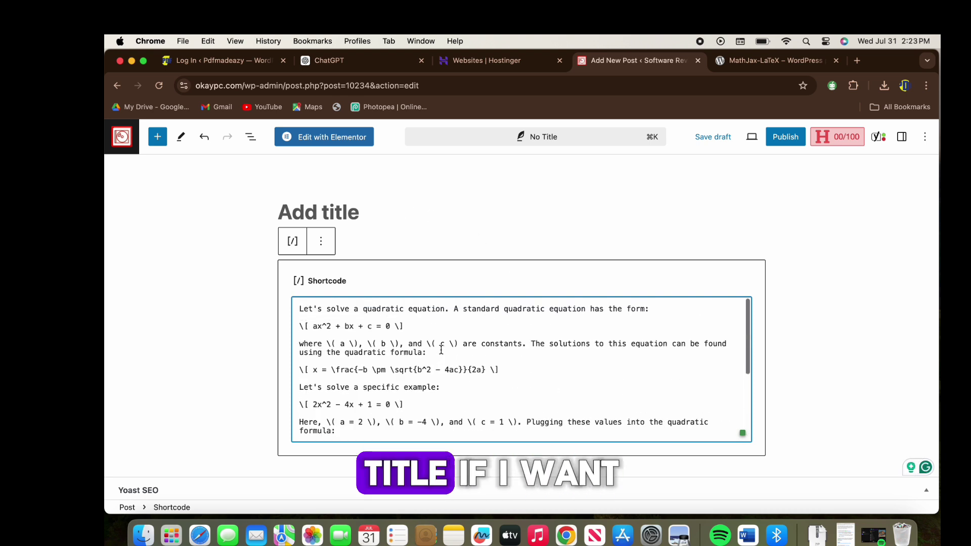
{"action": "left_click_drag", "start_coordinate": [657, 309], "coordinate": [213, 313]}
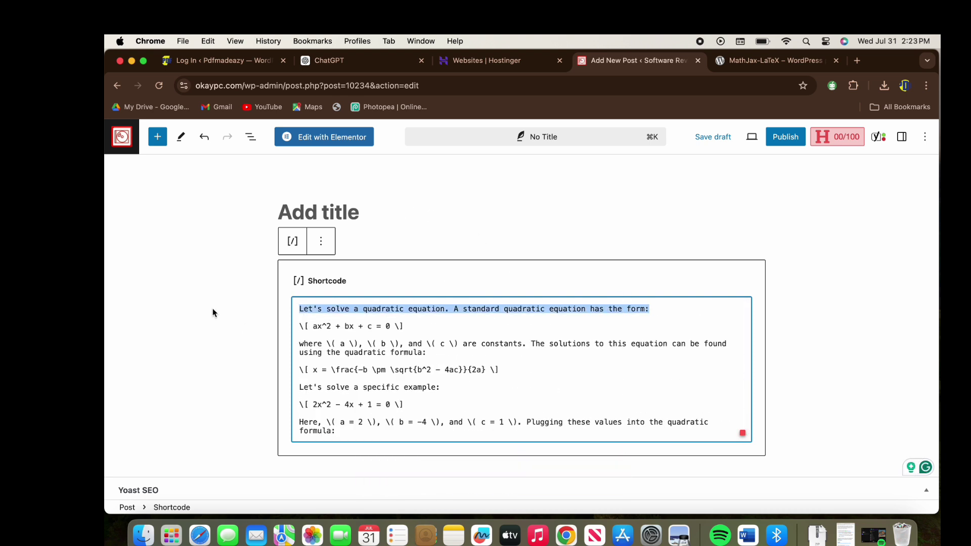
{"action": "right_click", "coordinate": [354, 309]}
{"action": "left_click", "coordinate": [430, 244]}
{"action": "left_click", "coordinate": [365, 216]}
{"action": "key", "text": "super+v"}
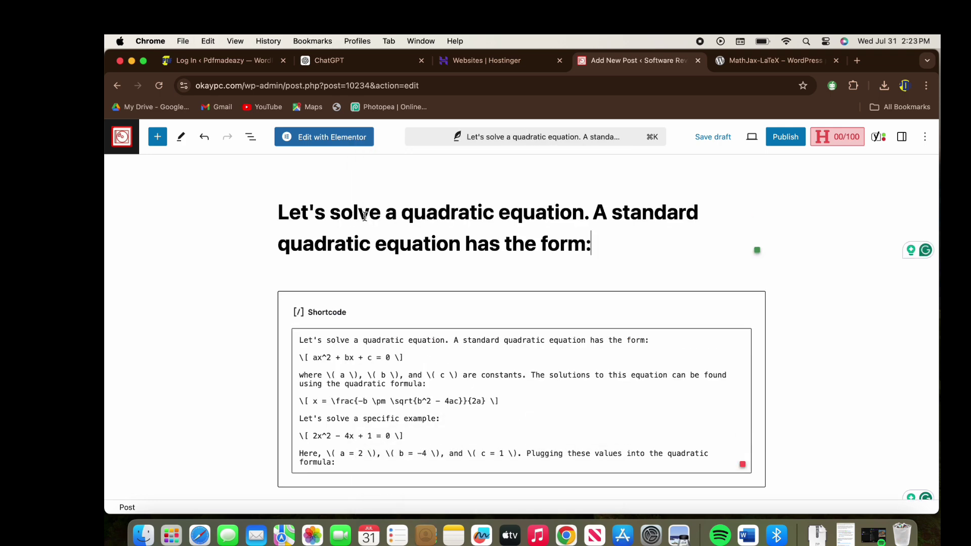
Check the end of the pasted code, save the post as a draft and open its preview.
{"action": "scroll", "coordinate": [549, 354], "scroll_direction": "down", "scroll_amount": 5}
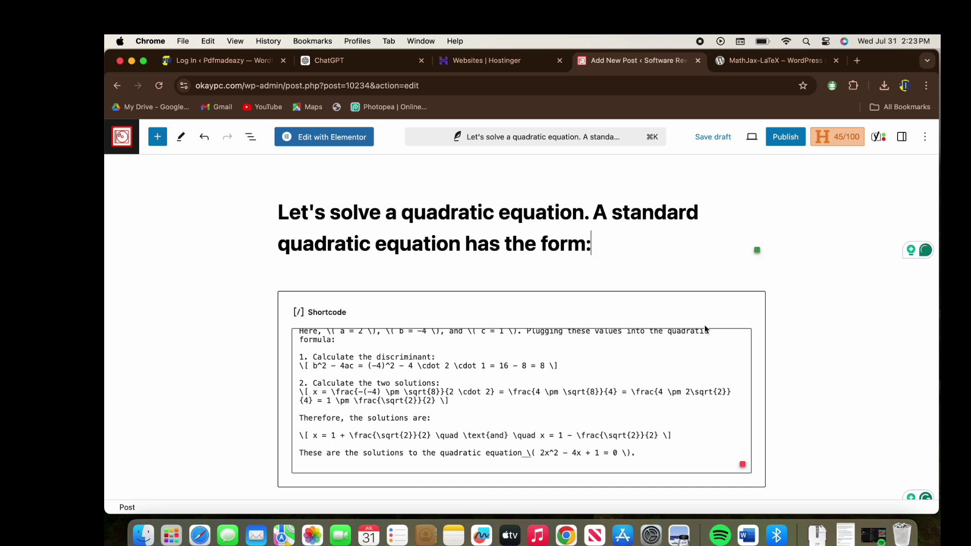
{"action": "left_click", "coordinate": [718, 141]}
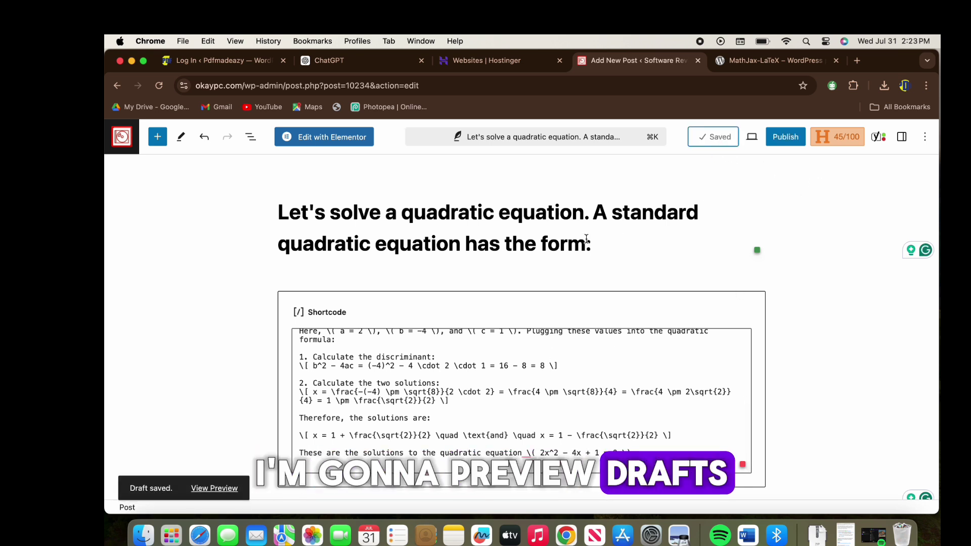
{"action": "left_click", "coordinate": [215, 489]}
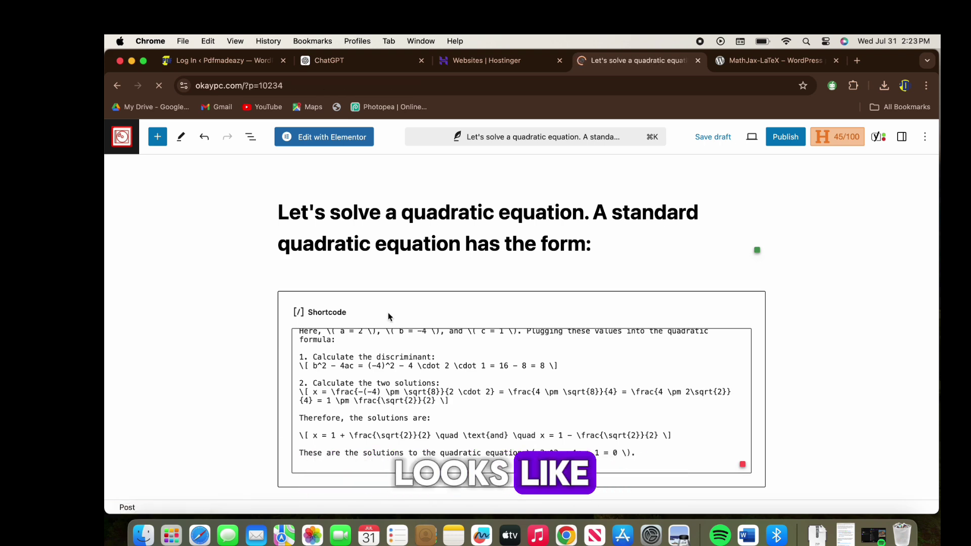
Examine how the formulas render in the post preview, from the standard form through the worked example to the solutions.
{"action": "scroll", "coordinate": [388, 316], "scroll_direction": "down", "scroll_amount": 5}
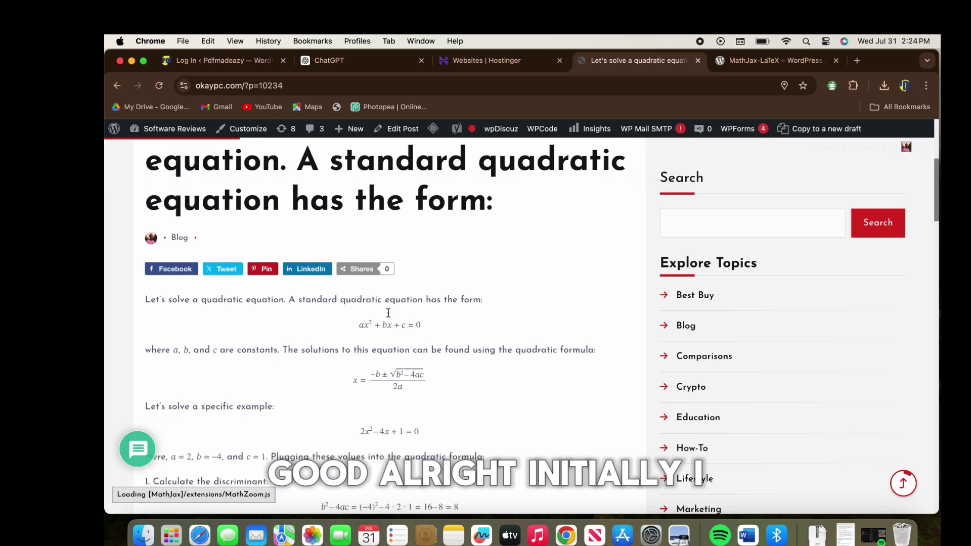
{"action": "scroll", "coordinate": [388, 314], "scroll_direction": "down", "scroll_amount": 3}
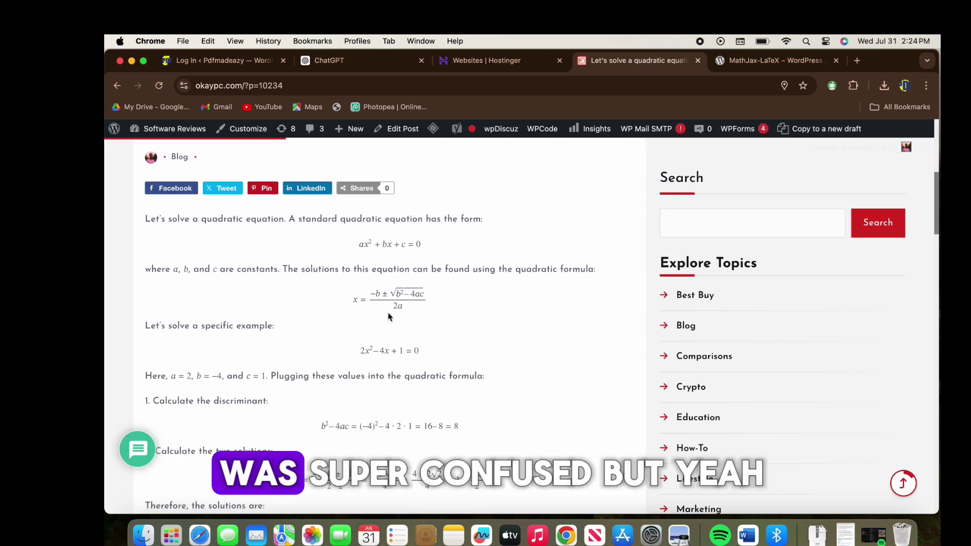
{"action": "scroll", "coordinate": [388, 316], "scroll_direction": "down", "scroll_amount": 1}
{"action": "scroll", "coordinate": [388, 316], "scroll_direction": "down", "scroll_amount": 1}
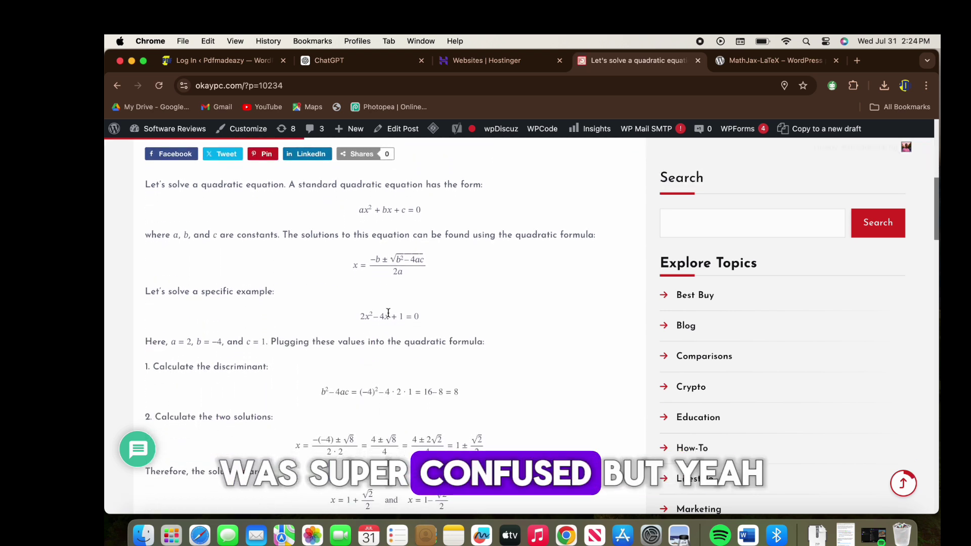
{"action": "scroll", "coordinate": [388, 314], "scroll_direction": "down", "scroll_amount": 4}
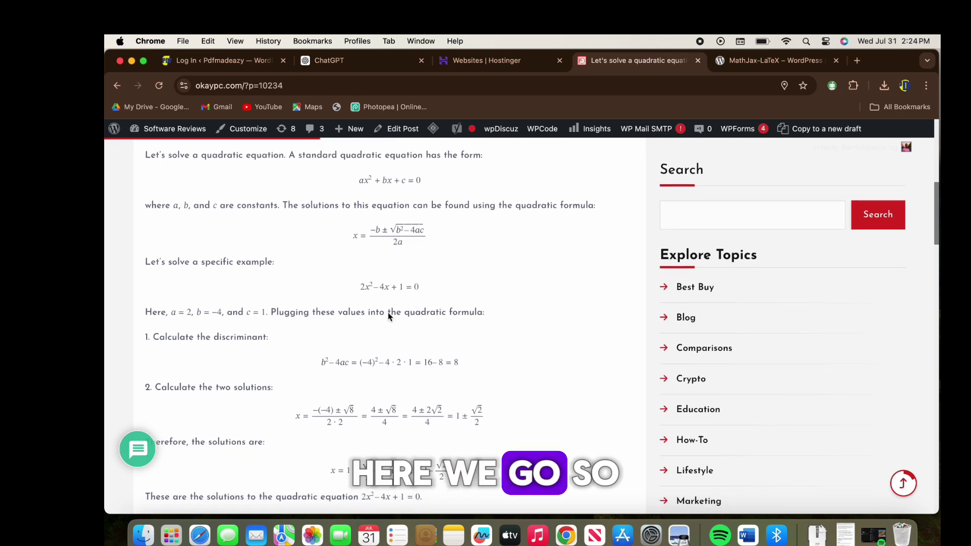
{"action": "scroll", "coordinate": [388, 316], "scroll_direction": "down", "scroll_amount": 1}
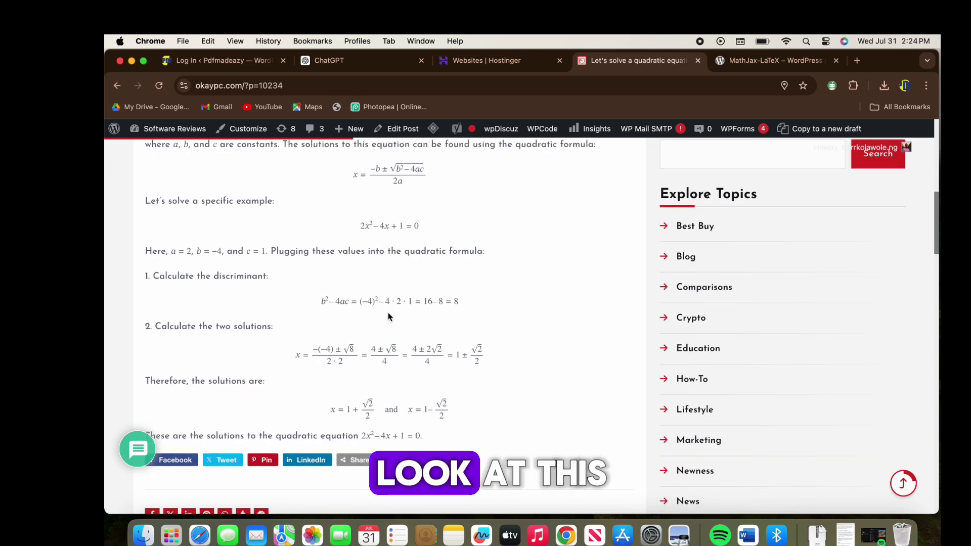
{"action": "scroll", "coordinate": [388, 317], "scroll_direction": "up", "scroll_amount": 4}
{"action": "scroll", "coordinate": [388, 316], "scroll_direction": "up", "scroll_amount": 3}
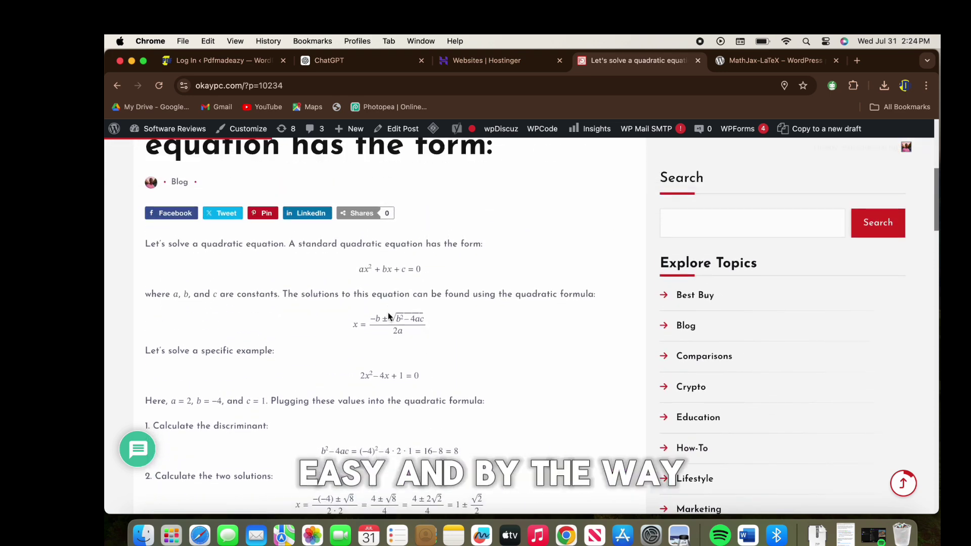
{"action": "scroll", "coordinate": [387, 315], "scroll_direction": "down", "scroll_amount": 4}
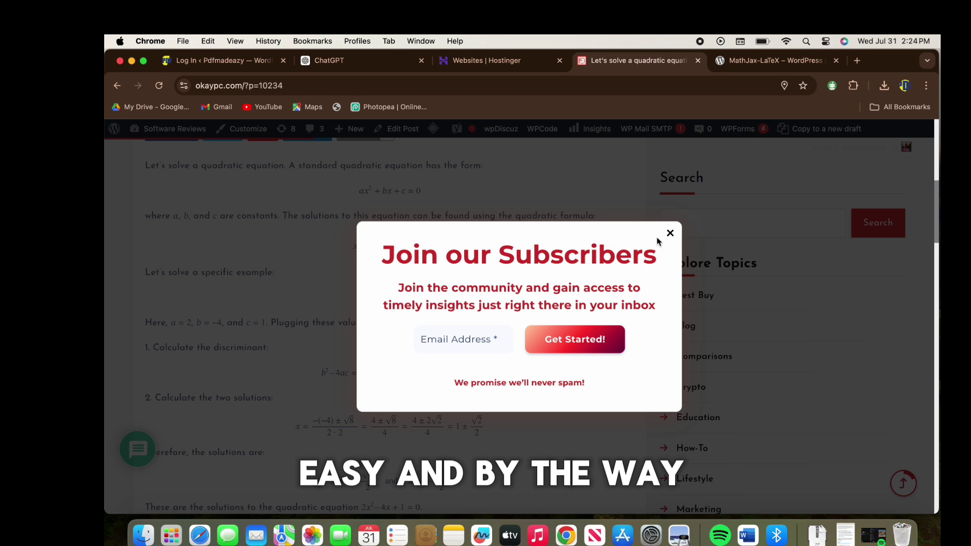
Dismiss the subscriber popup and look over the previewed post's title and rendered formulas again.
{"action": "left_click", "coordinate": [669, 234]}
{"action": "scroll", "coordinate": [427, 286], "scroll_direction": "up", "scroll_amount": 2}
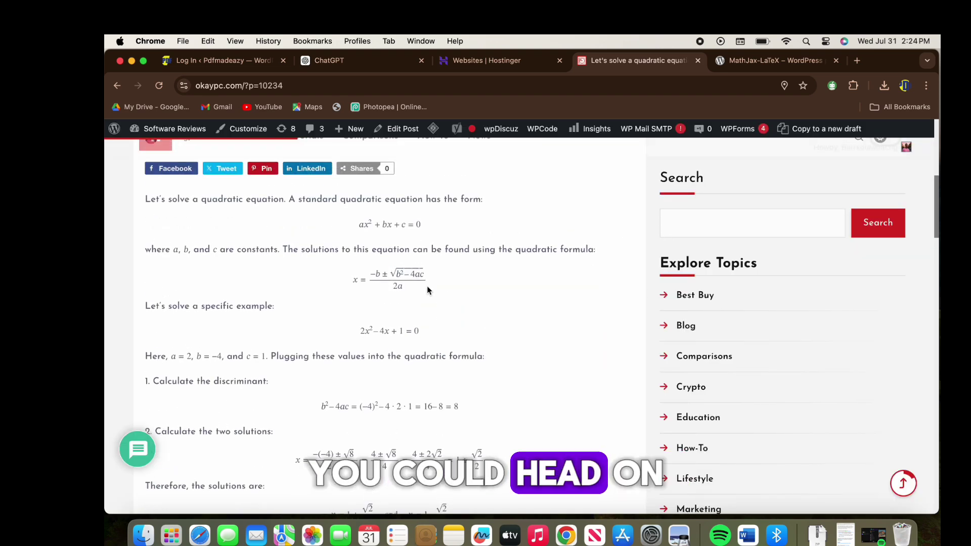
{"action": "scroll", "coordinate": [427, 286], "scroll_direction": "down", "scroll_amount": 2}
{"action": "scroll", "coordinate": [427, 286], "scroll_direction": "up", "scroll_amount": 2}
{"action": "scroll", "coordinate": [427, 286], "scroll_direction": "down", "scroll_amount": 1}
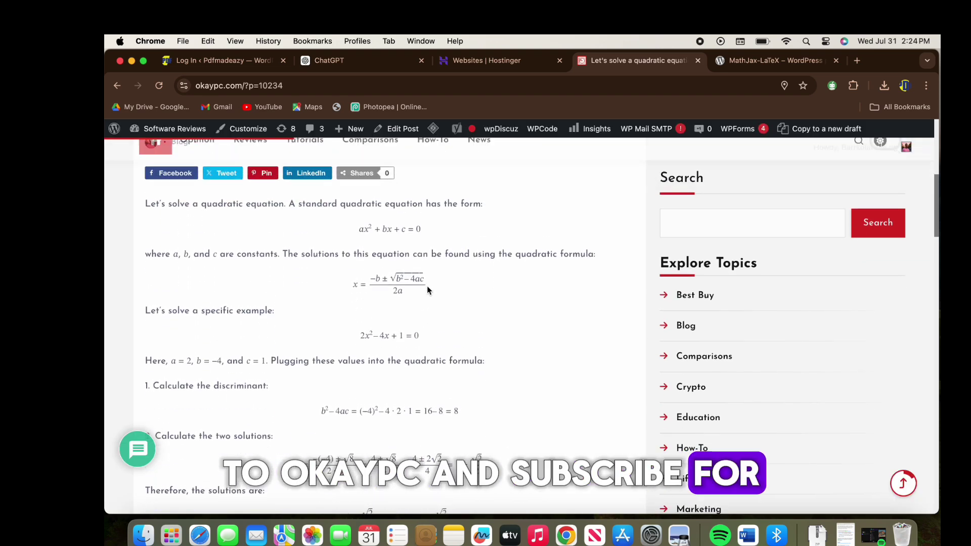
{"action": "scroll", "coordinate": [427, 286], "scroll_direction": "up", "scroll_amount": 3}
{"action": "scroll", "coordinate": [427, 289], "scroll_direction": "down", "scroll_amount": 5}
{"action": "scroll", "coordinate": [428, 290], "scroll_direction": "up", "scroll_amount": 3}
{"action": "scroll", "coordinate": [428, 290], "scroll_direction": "up", "scroll_amount": 3}
{"action": "scroll", "coordinate": [428, 289], "scroll_direction": "up", "scroll_amount": 4}
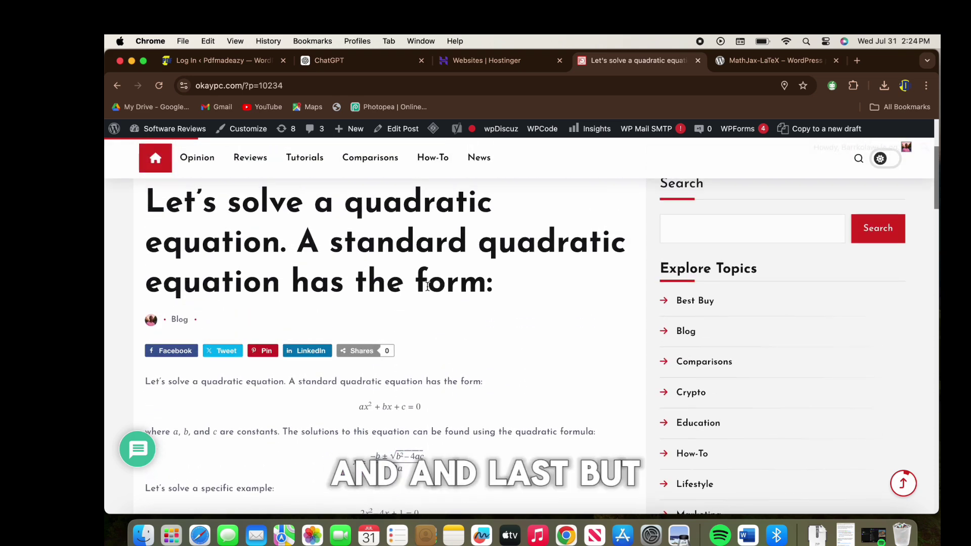
{"action": "scroll", "coordinate": [427, 286], "scroll_direction": "down", "scroll_amount": 3}
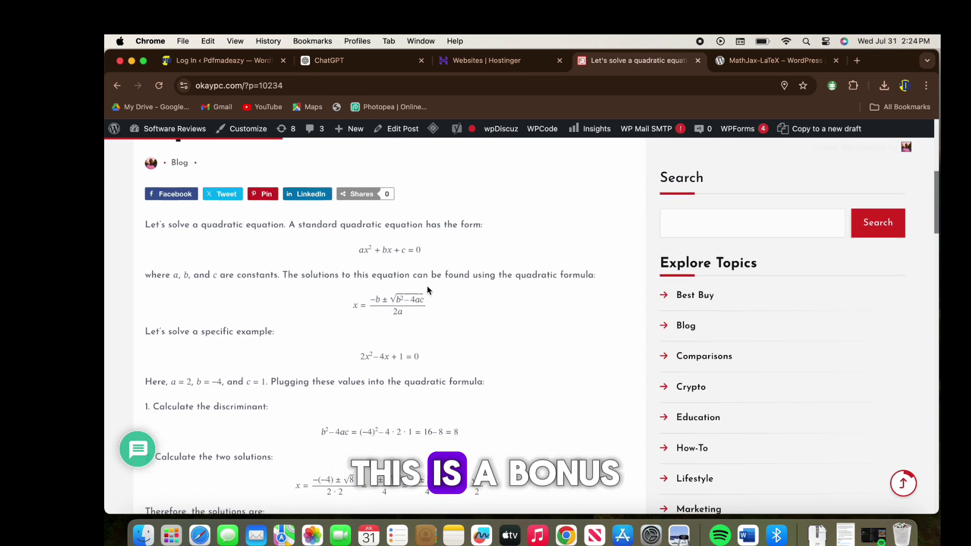
{"action": "scroll", "coordinate": [427, 290], "scroll_direction": "down", "scroll_amount": 1}
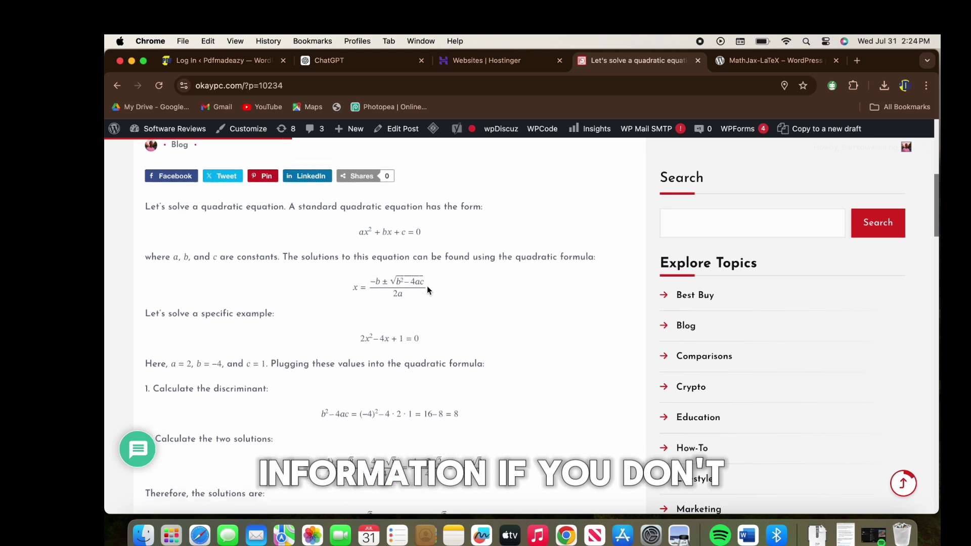
{"action": "scroll", "coordinate": [427, 290], "scroll_direction": "up", "scroll_amount": 3}
{"action": "scroll", "coordinate": [427, 286], "scroll_direction": "up", "scroll_amount": 1}
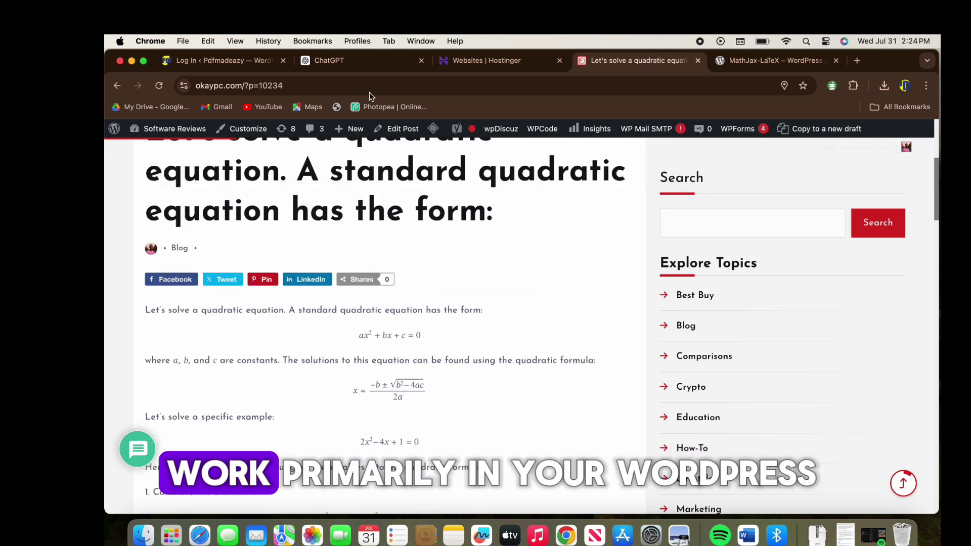
Reopen the post for editing and add a paragraph reading "Ax2" between the title and the Shortcode block.
{"action": "left_click", "coordinate": [396, 129]}
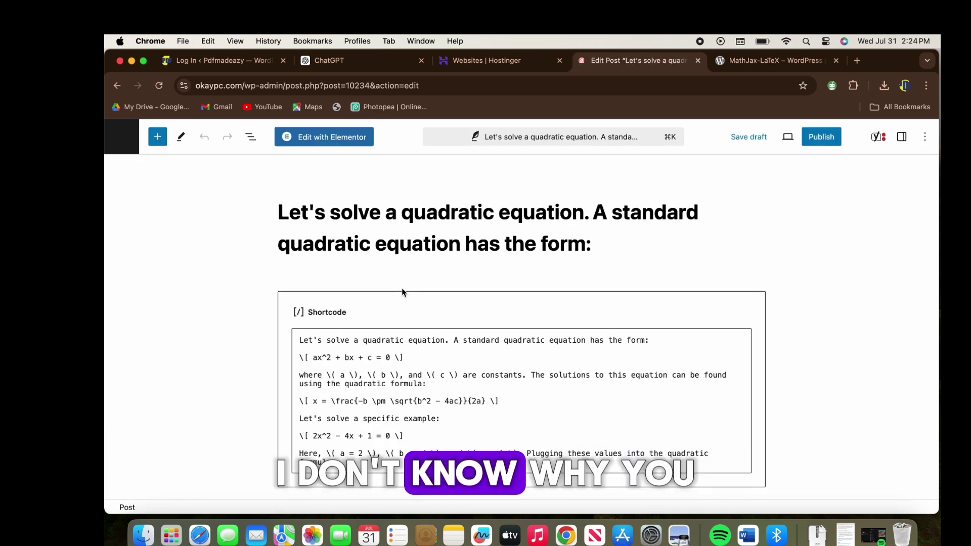
{"action": "left_click", "coordinate": [621, 305]}
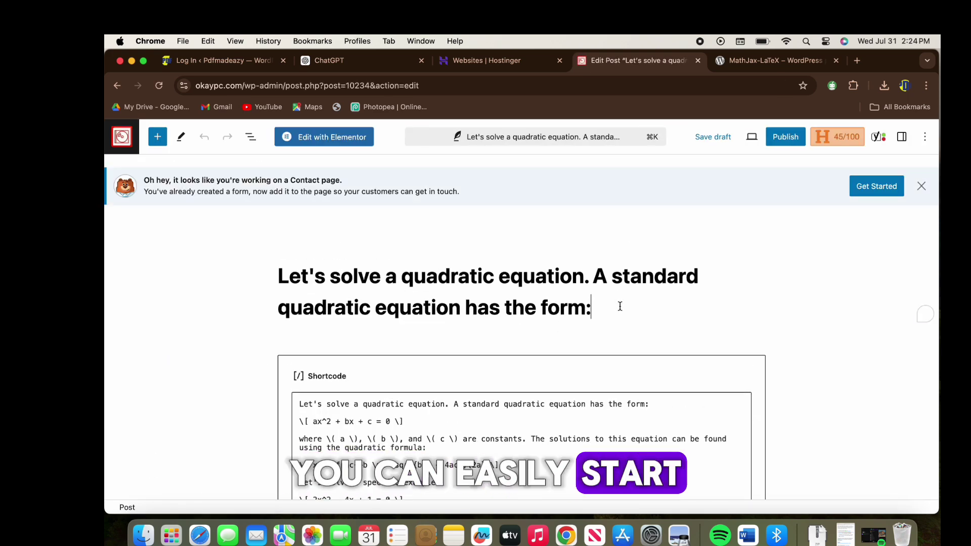
{"action": "key", "text": "Return"}
{"action": "mouse_move", "coordinate": [384, 386]}
{"action": "type", "text": "A"}
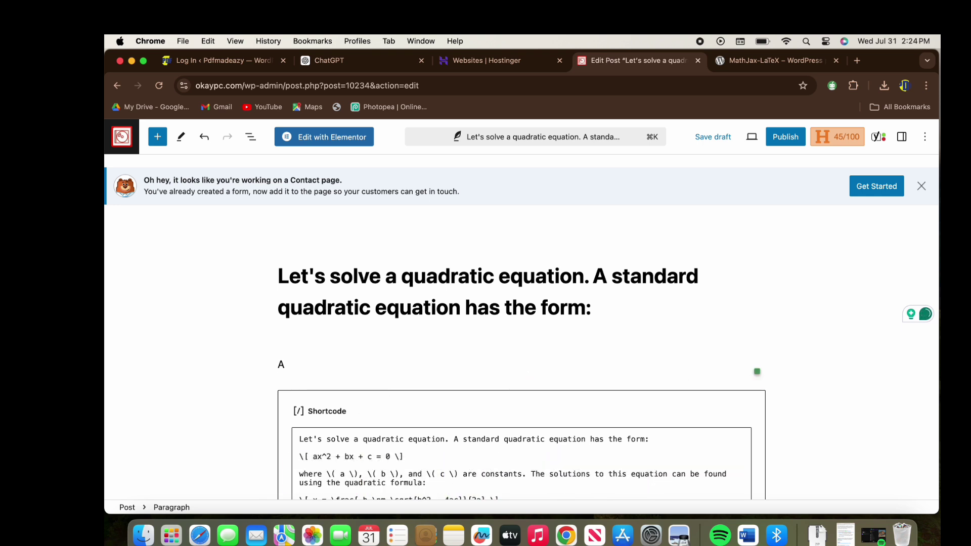
{"action": "type", "text": "x2"}
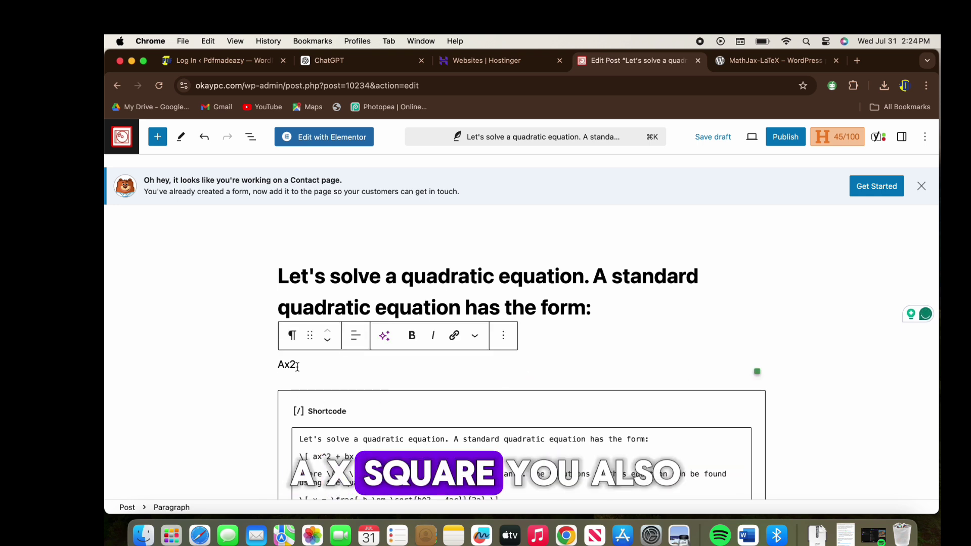
Format the 2 in the "Ax2" paragraph as superscript.
{"action": "left_click_drag", "start_coordinate": [291, 365], "coordinate": [297, 364]}
{"action": "left_click", "coordinate": [476, 339]}
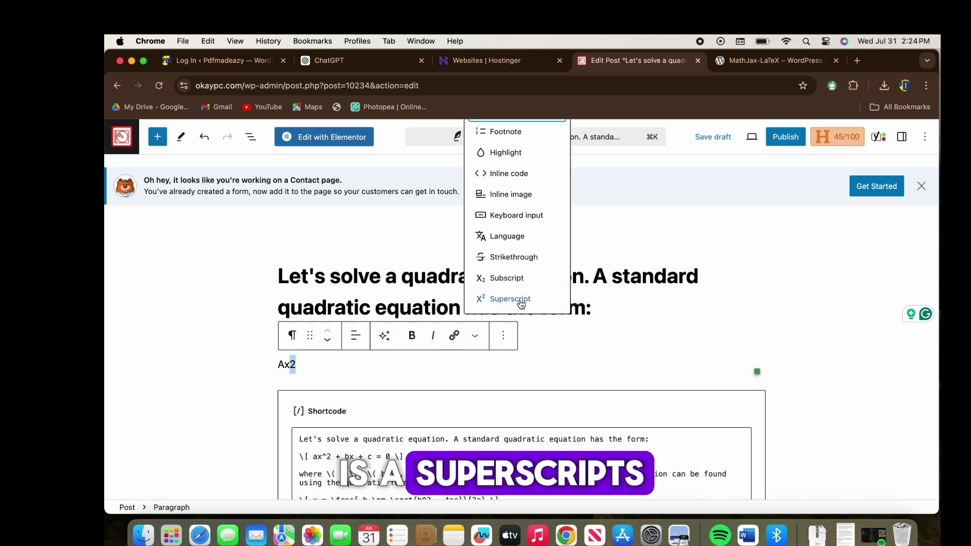
{"action": "left_click", "coordinate": [509, 299]}
{"action": "left_click", "coordinate": [340, 370]}
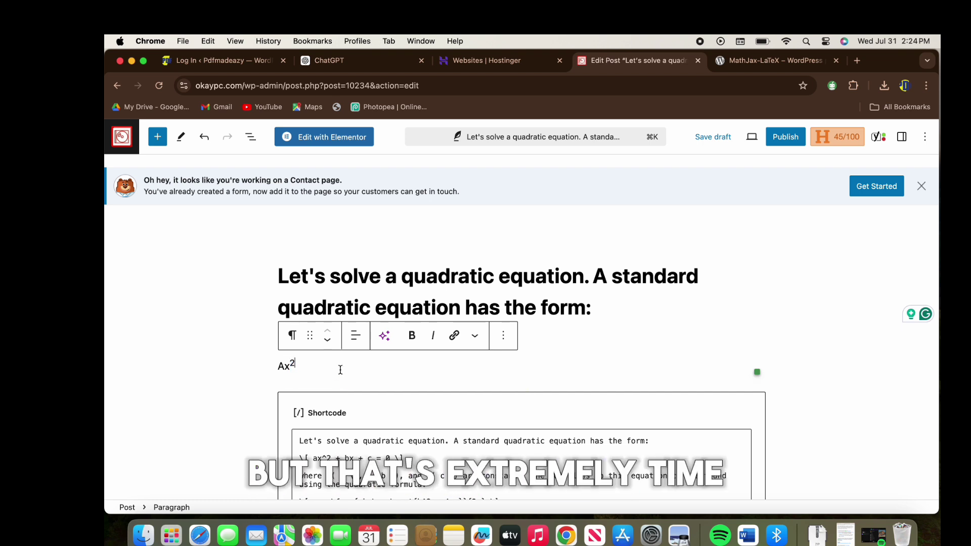